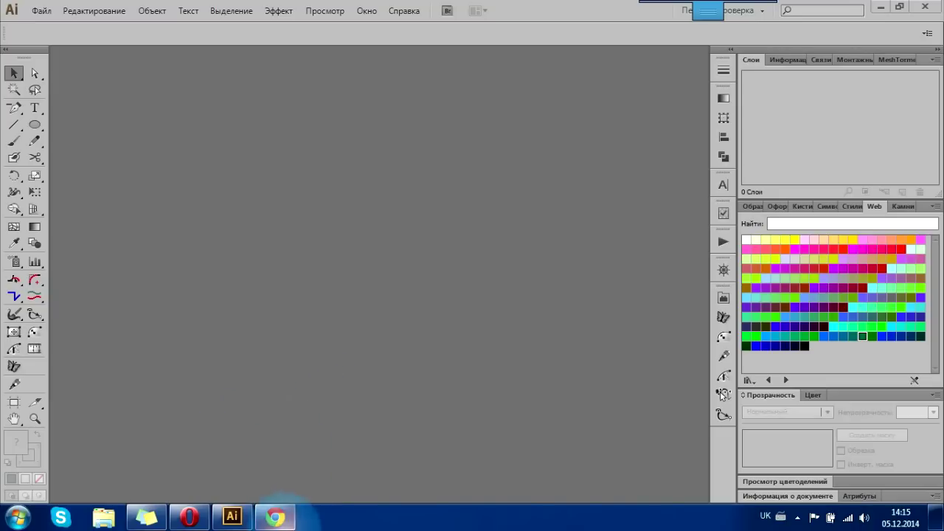
Create a 40 × 30 cm CMYK document and shift-drag a large circle near its centre.
{"action": "left_click", "coordinate": [195, 520]}
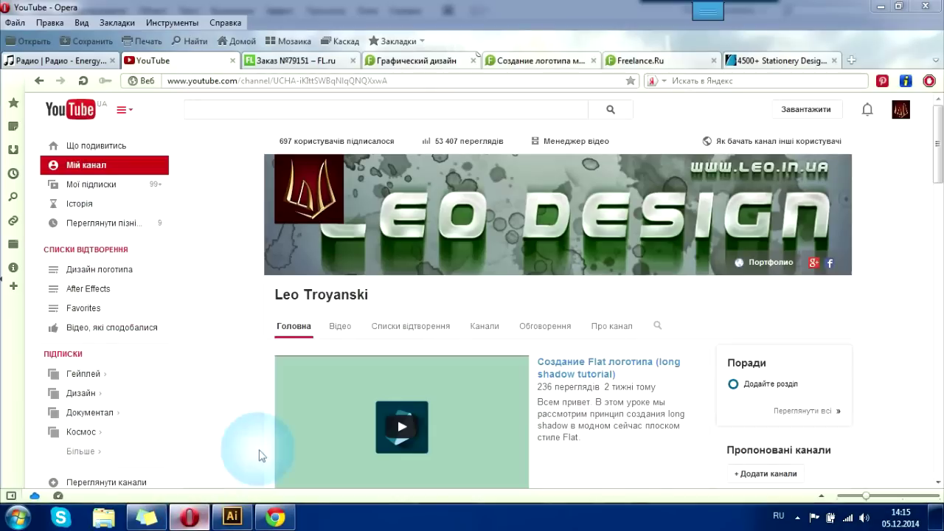
{"action": "left_click", "coordinate": [191, 521]}
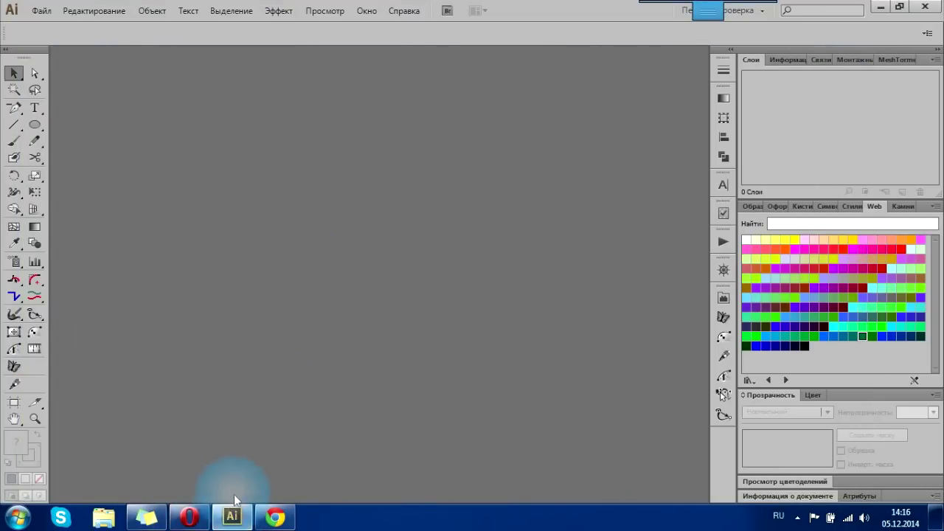
{"action": "left_click", "coordinate": [41, 11]}
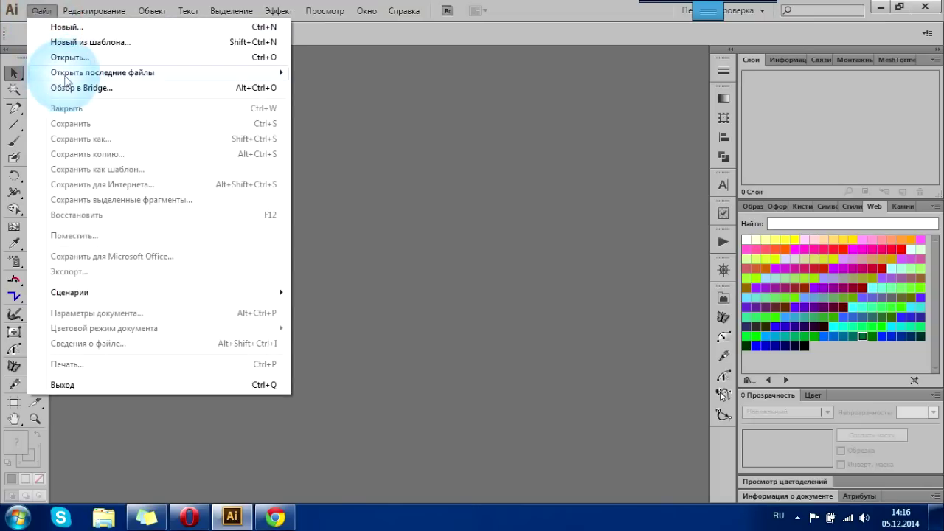
{"action": "left_click", "coordinate": [52, 27]}
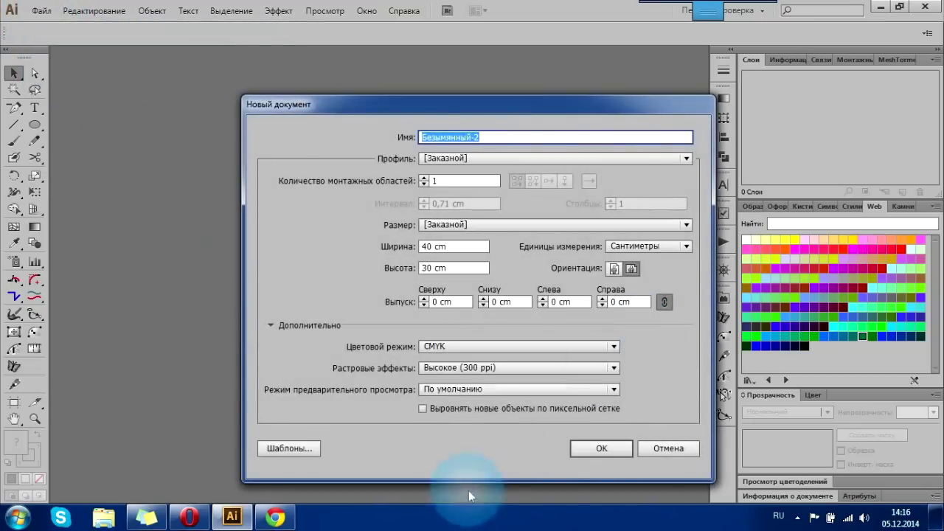
{"action": "left_click", "coordinate": [609, 446]}
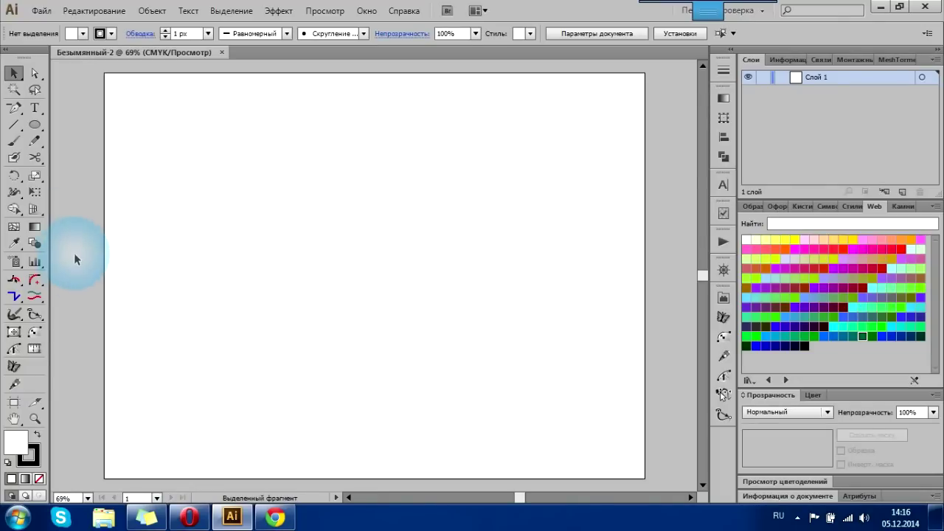
{"action": "left_click", "coordinate": [34, 125]}
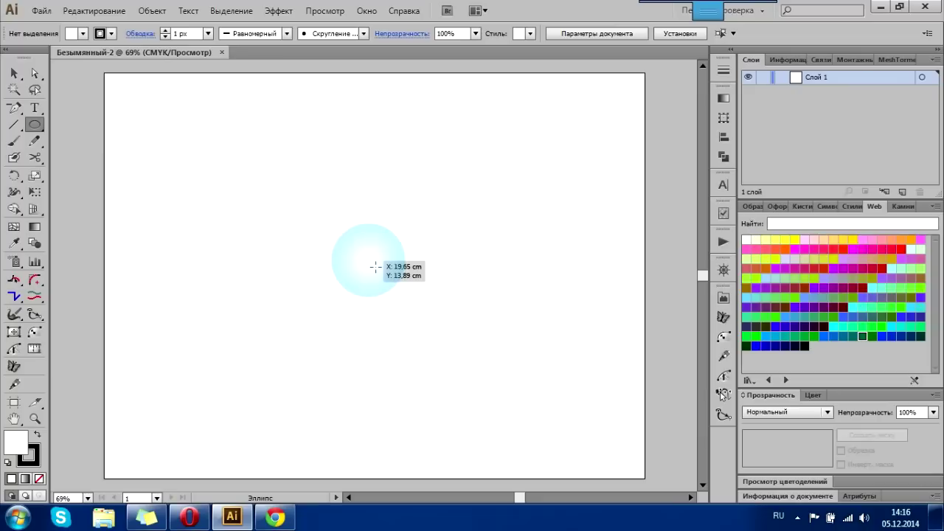
{"action": "mouse_move", "coordinate": [376, 266]}
{"action": "left_mouse_down"}
{"action": "mouse_move", "coordinate": [438, 383]}
{"action": "mouse_move", "coordinate": [436, 373]}
{"action": "left_mouse_up"}
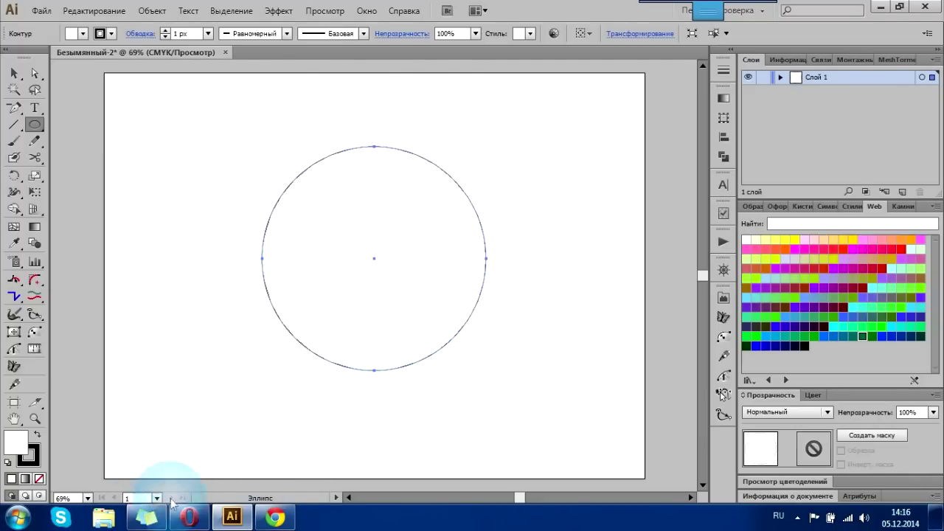
Fill the circle with a radial gradient, green on the outer stop, midpoint shifted outward.
{"action": "left_click", "coordinate": [25, 479]}
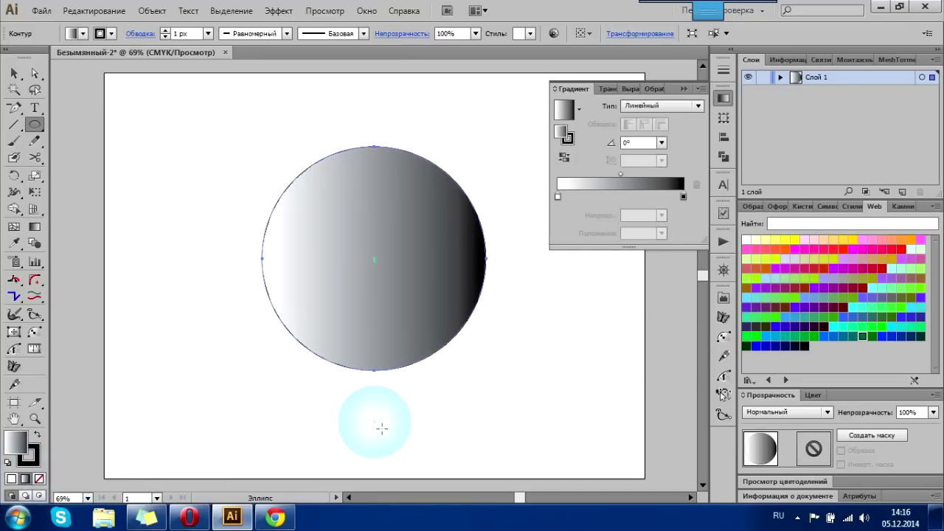
{"action": "left_click", "coordinate": [677, 107]}
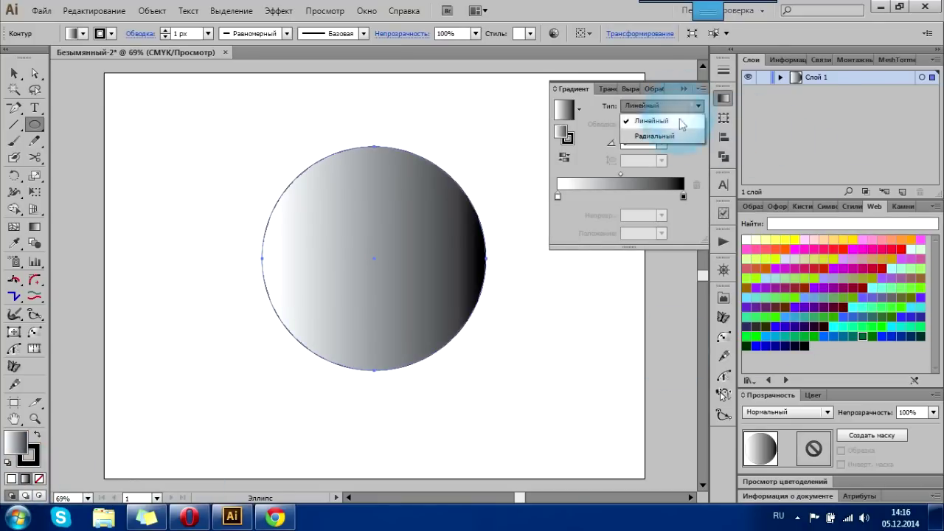
{"action": "left_click", "coordinate": [674, 137]}
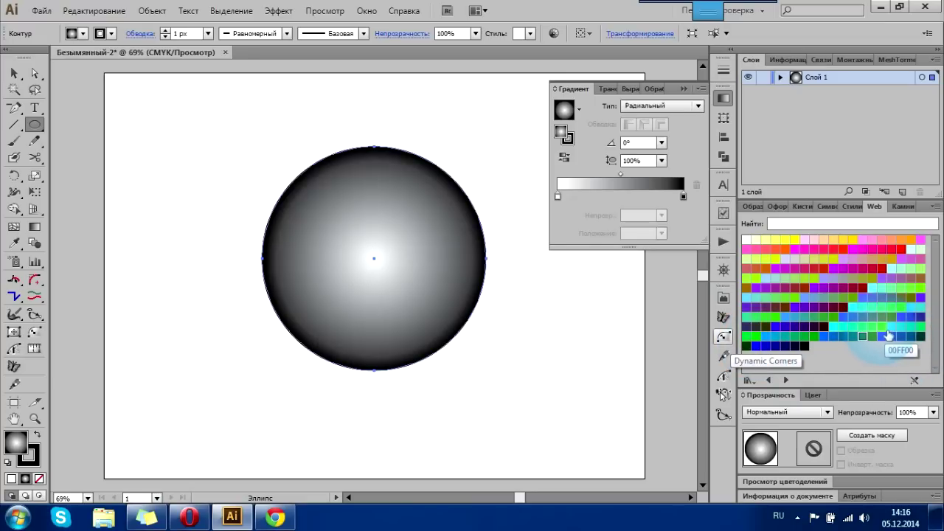
{"action": "left_click_drag", "start_coordinate": [887, 333], "coordinate": [682, 206]}
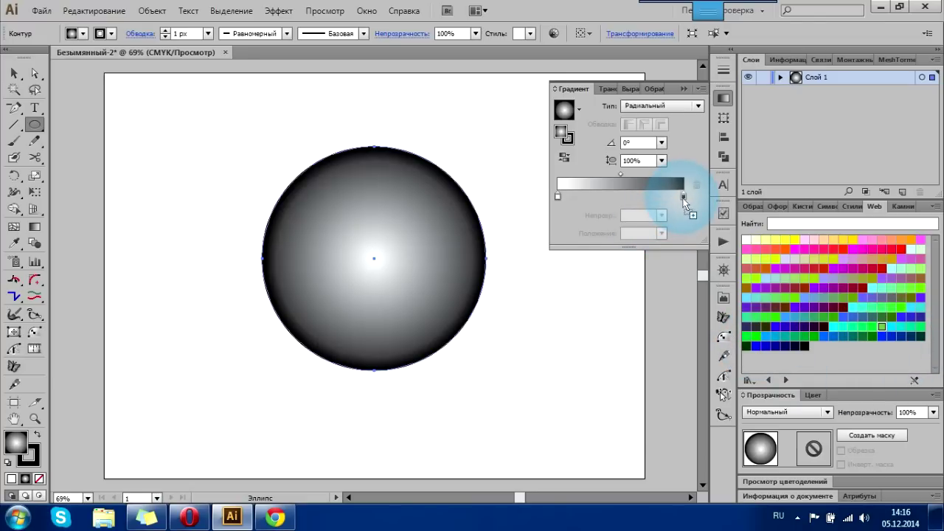
{"action": "left_click_drag", "start_coordinate": [683, 203], "coordinate": [684, 200]}
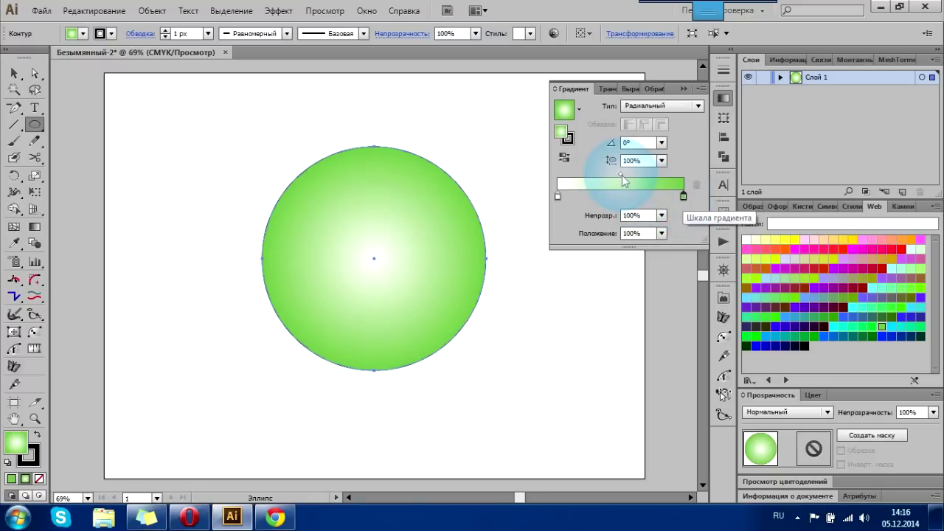
{"action": "left_click_drag", "start_coordinate": [620, 174], "coordinate": [626, 174]}
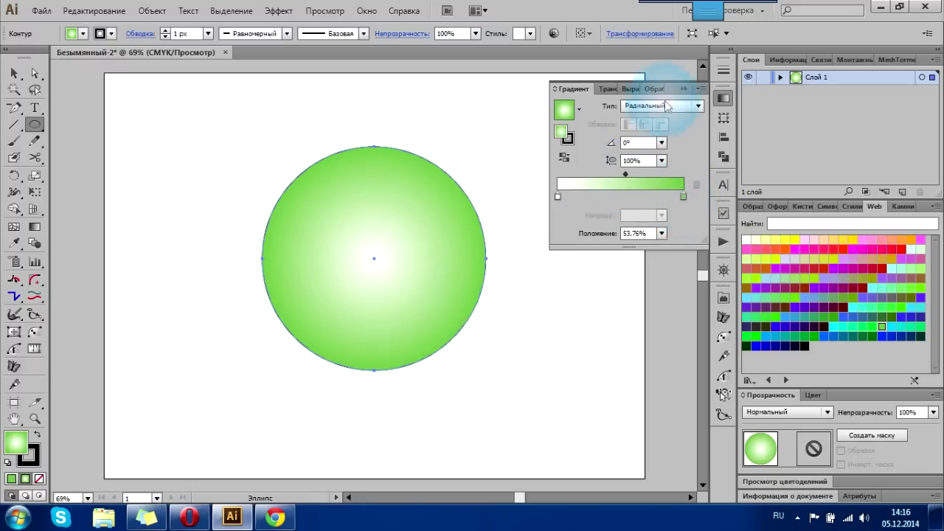
{"action": "left_click", "coordinate": [685, 89]}
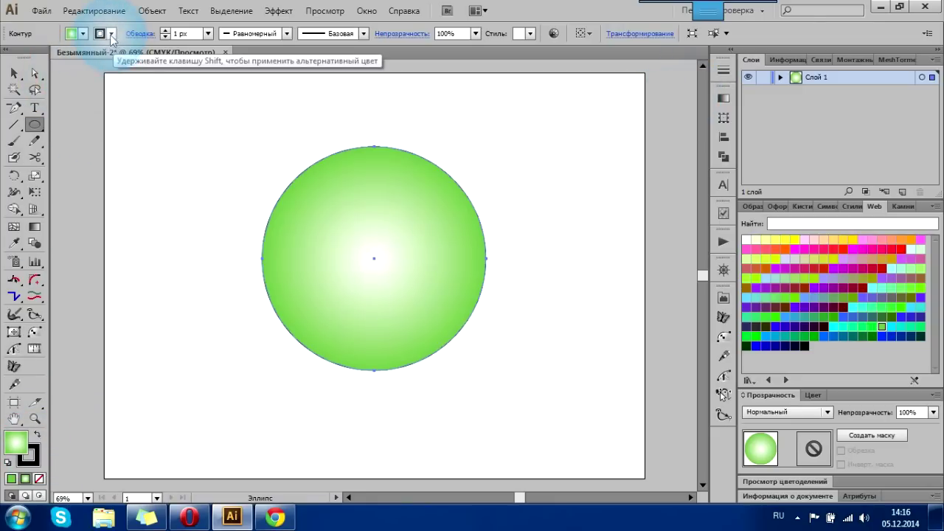
Set the circle's stroke to None and move it slightly lower on the artboard.
{"action": "left_click", "coordinate": [83, 33]}
{"action": "left_click", "coordinate": [15, 63]}
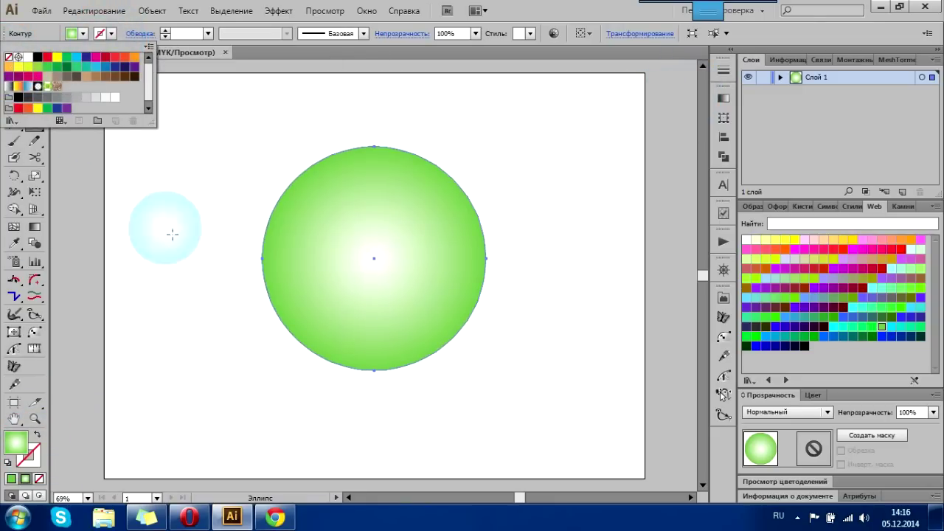
{"action": "left_click", "coordinate": [216, 88]}
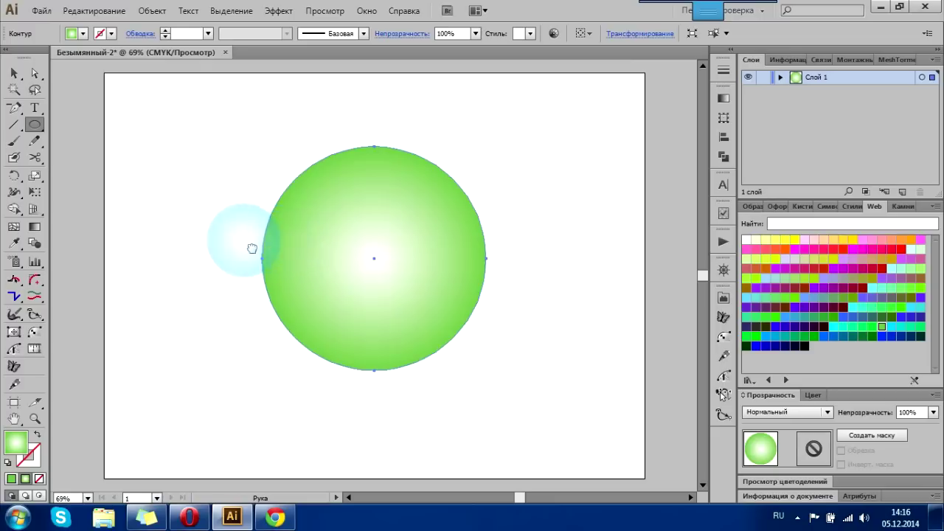
{"action": "left_click_drag", "start_coordinate": [248, 249], "coordinate": [264, 234]}
{"action": "left_click", "coordinate": [15, 74]}
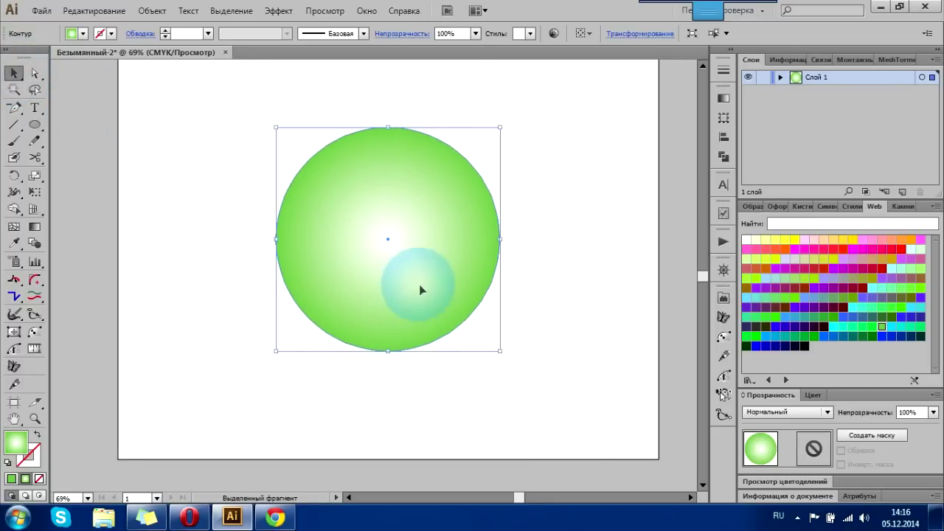
{"action": "left_click_drag", "start_coordinate": [419, 284], "coordinate": [446, 317]}
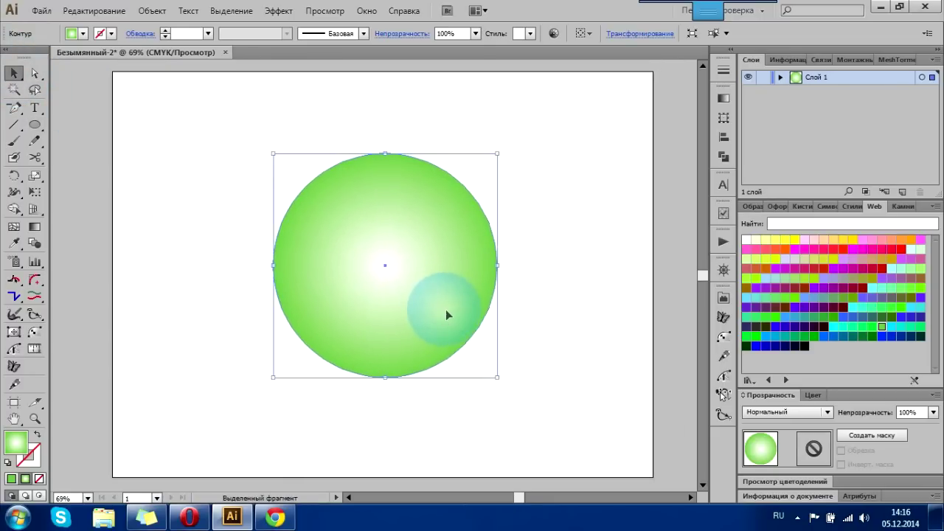
{"action": "left_click", "coordinate": [41, 11]}
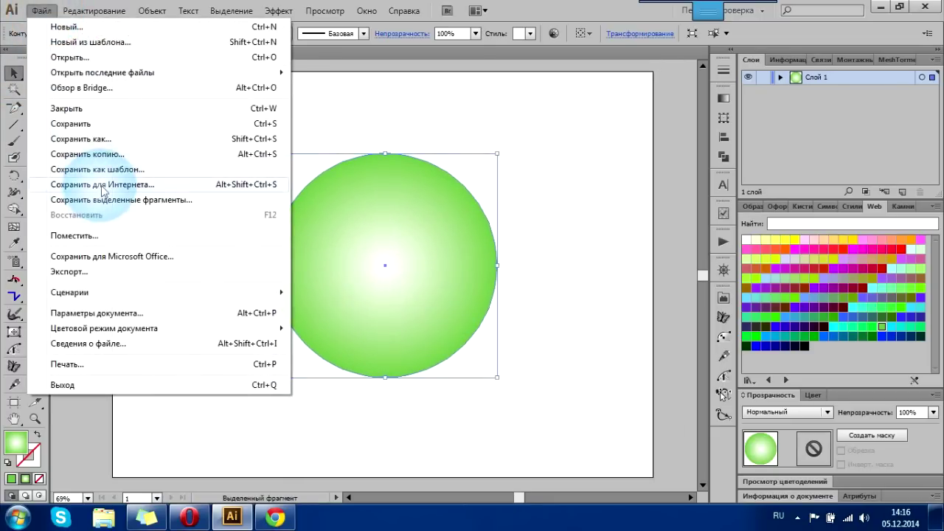
Export the circle with Save for Web as a 700 × 525 px JPEG on the Desktop.
{"action": "left_click", "coordinate": [101, 184]}
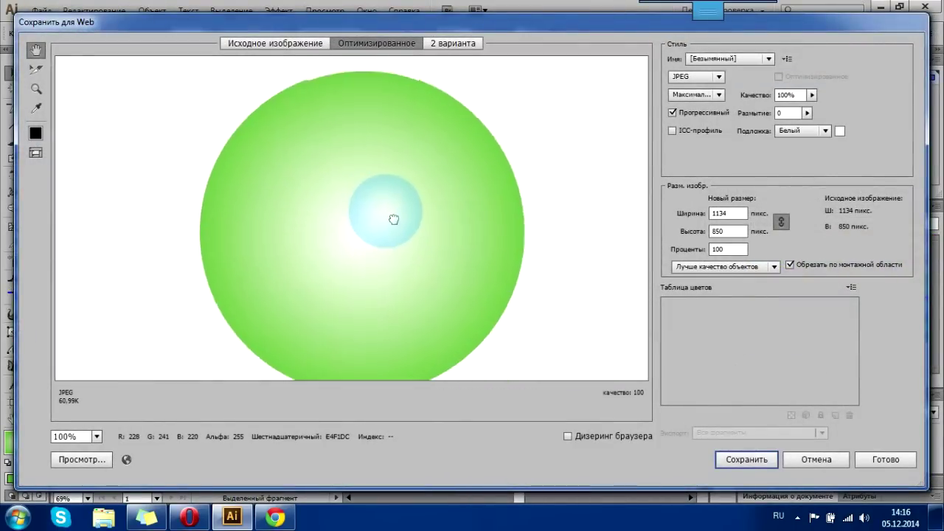
{"action": "left_click", "coordinate": [718, 213]}
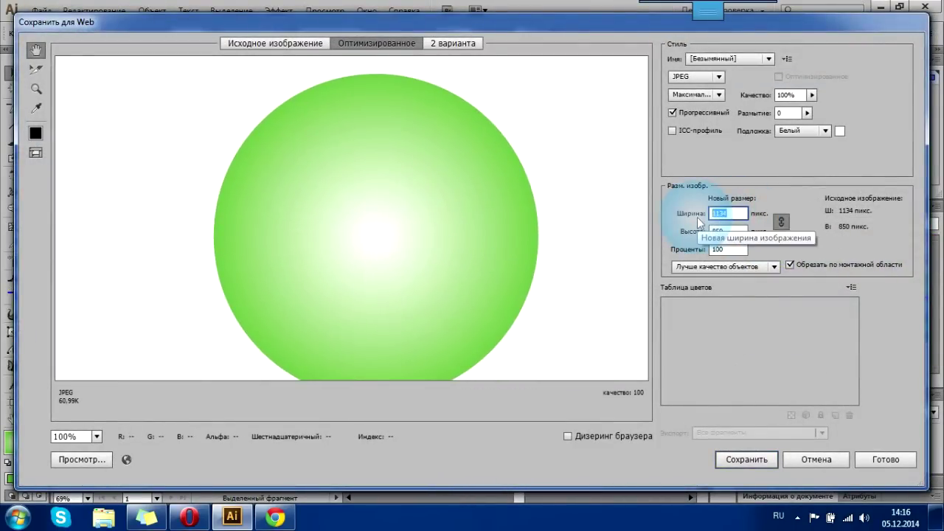
{"action": "type", "text": "700"}
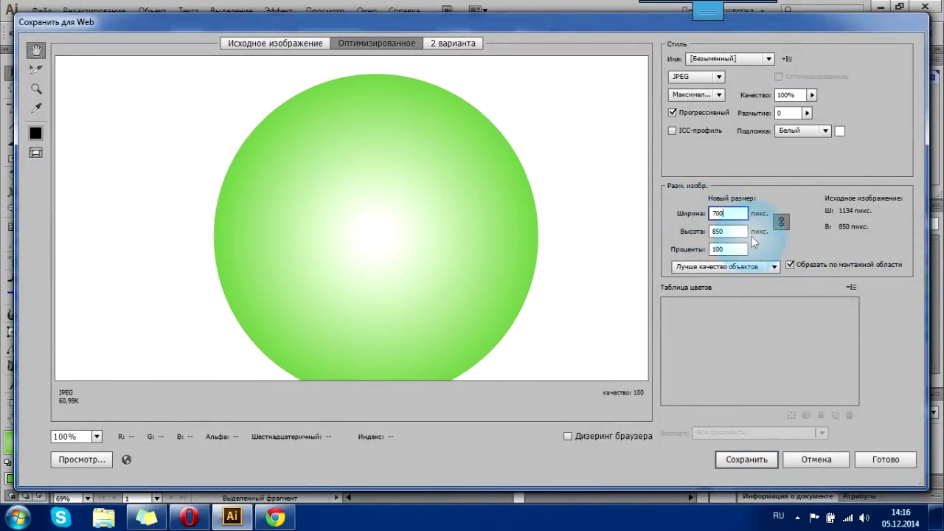
{"action": "key", "text": "Tab"}
{"action": "left_click_drag", "start_coordinate": [411, 257], "coordinate": [412, 233]}
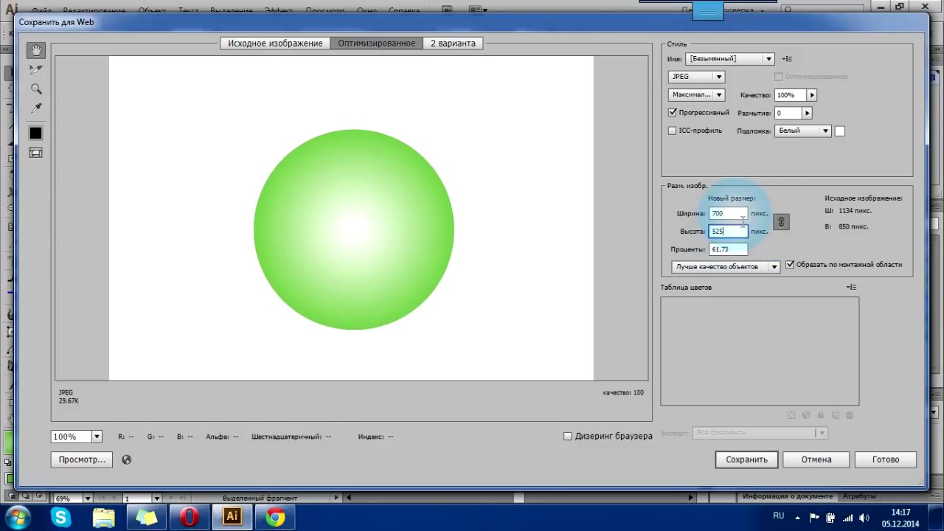
{"action": "left_click", "coordinate": [749, 460]}
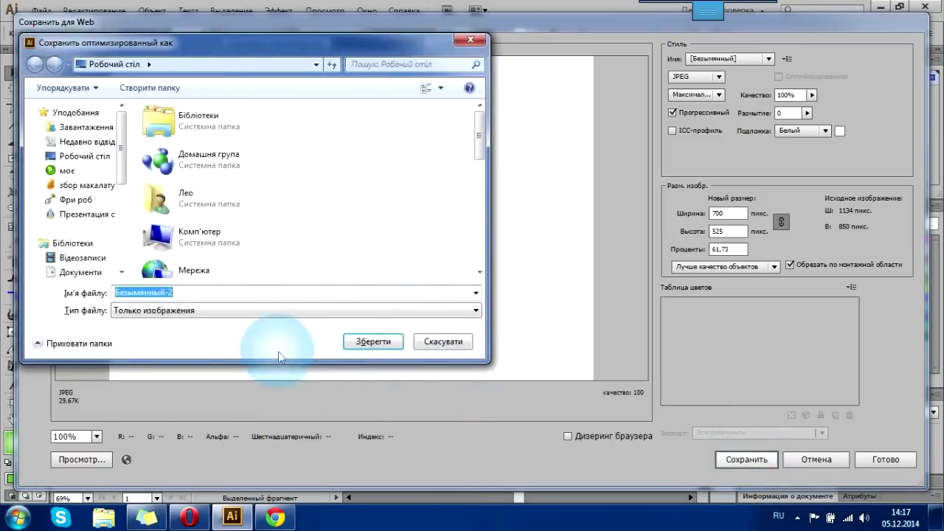
{"action": "left_click", "coordinate": [365, 342]}
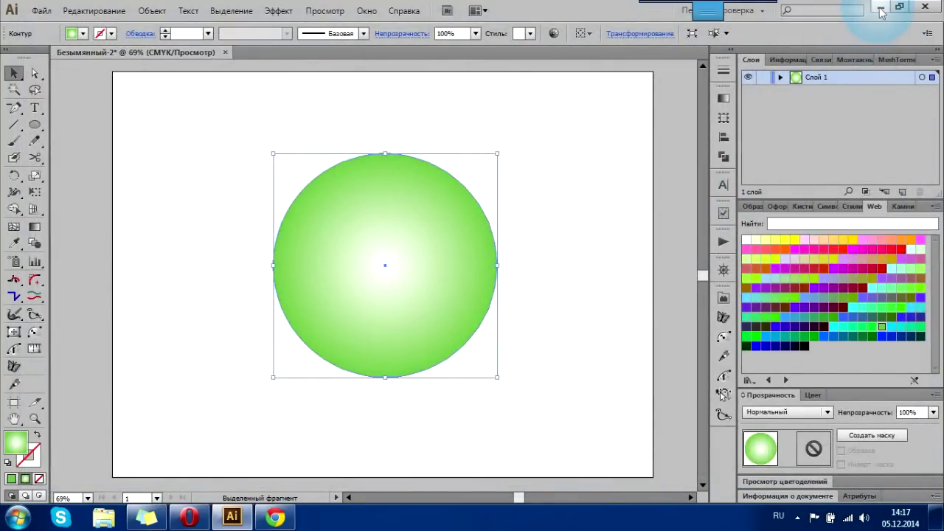
{"action": "left_click", "coordinate": [879, 6]}
Drag the green ball JPEG from the desktop onto the triangulator's 'Drop your bitmap here' area.
{"action": "mouse_move", "coordinate": [128, 100]}
{"action": "left_mouse_down"}
{"action": "mouse_move", "coordinate": [277, 524]}
{"action": "mouse_move", "coordinate": [316, 421]}
{"action": "mouse_move", "coordinate": [449, 228]}
{"action": "left_mouse_up"}
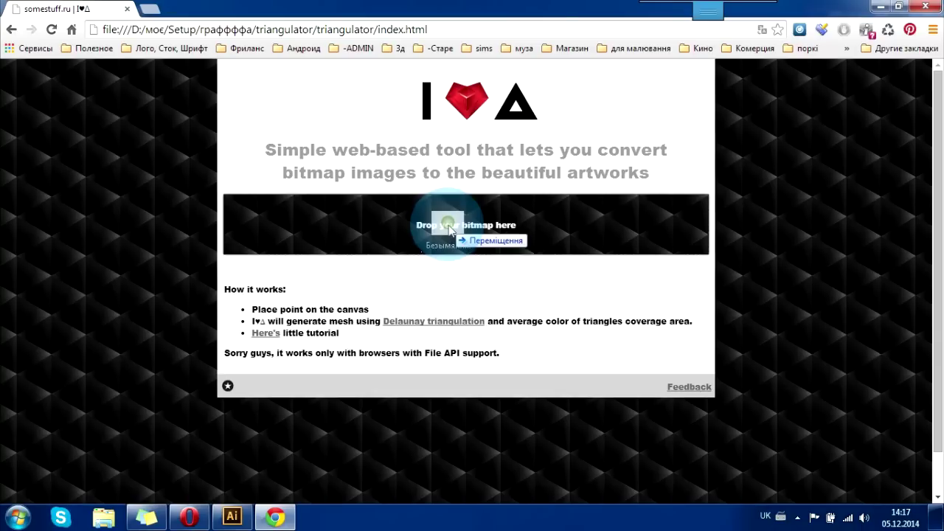
{"action": "left_click_drag", "start_coordinate": [449, 228], "coordinate": [460, 228]}
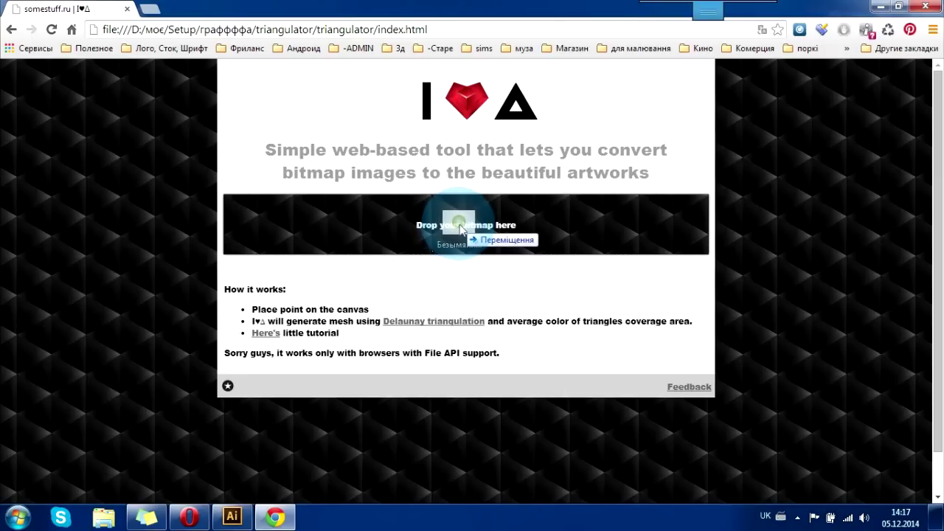
{"action": "left_click_drag", "start_coordinate": [460, 229], "coordinate": [462, 229]}
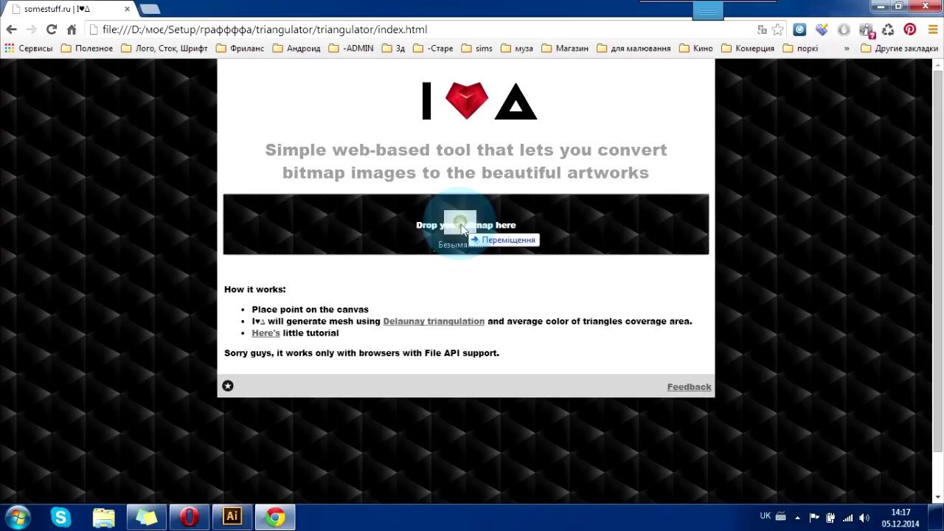
{"action": "mouse_move", "coordinate": [462, 228]}
{"action": "left_mouse_down"}
{"action": "mouse_move", "coordinate": [480, 225]}
{"action": "mouse_move", "coordinate": [460, 287]}
{"action": "mouse_move", "coordinate": [474, 228]}
{"action": "mouse_move", "coordinate": [361, 235]}
{"action": "mouse_move", "coordinate": [478, 235]}
{"action": "left_mouse_up"}
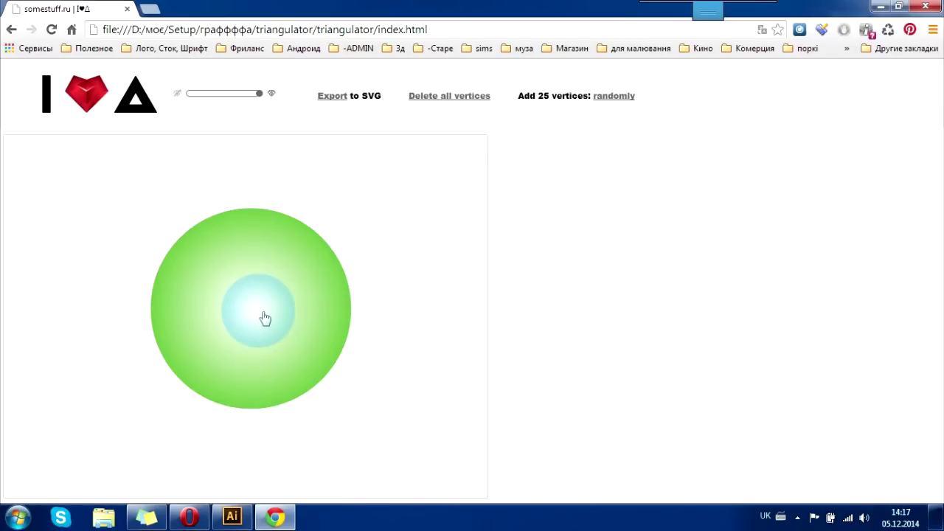
Delete all existing vertices and place the first vertices around the circle's centre.
{"action": "left_click", "coordinate": [614, 97]}
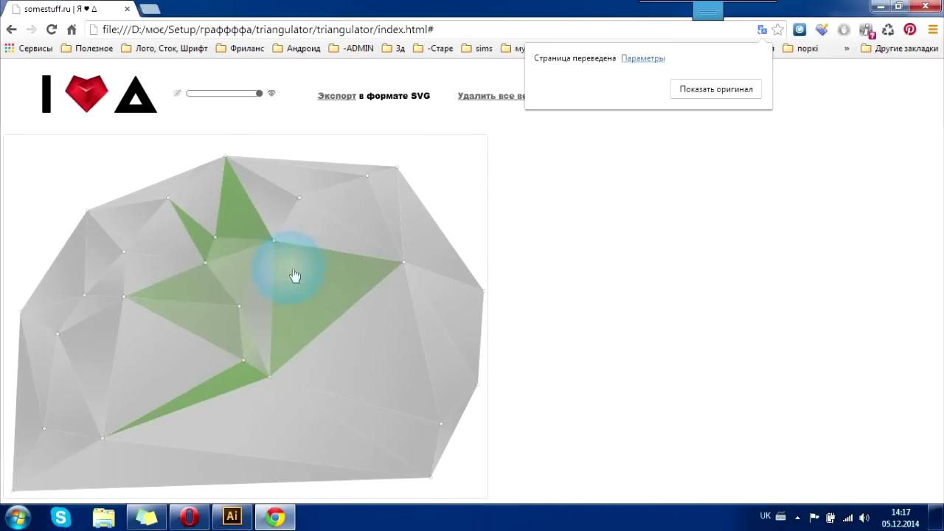
{"action": "left_click", "coordinate": [491, 103]}
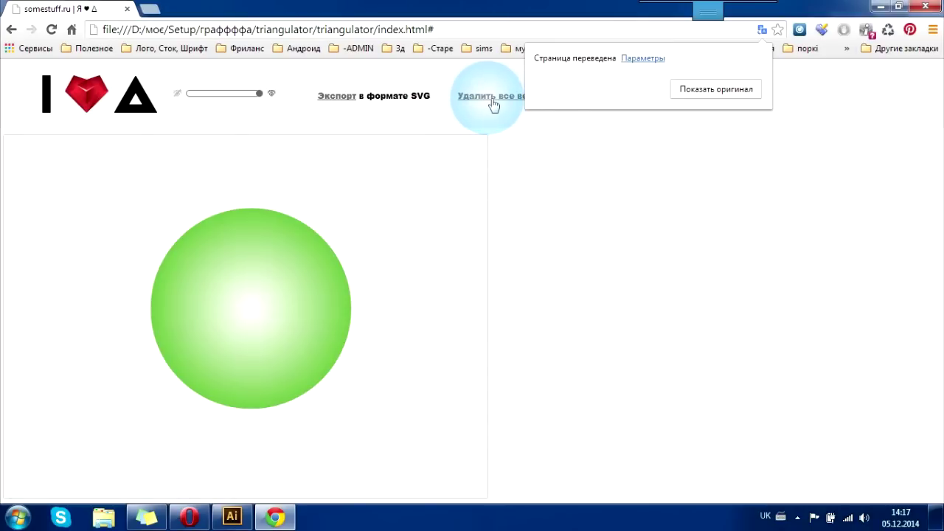
{"action": "left_click", "coordinate": [722, 95]}
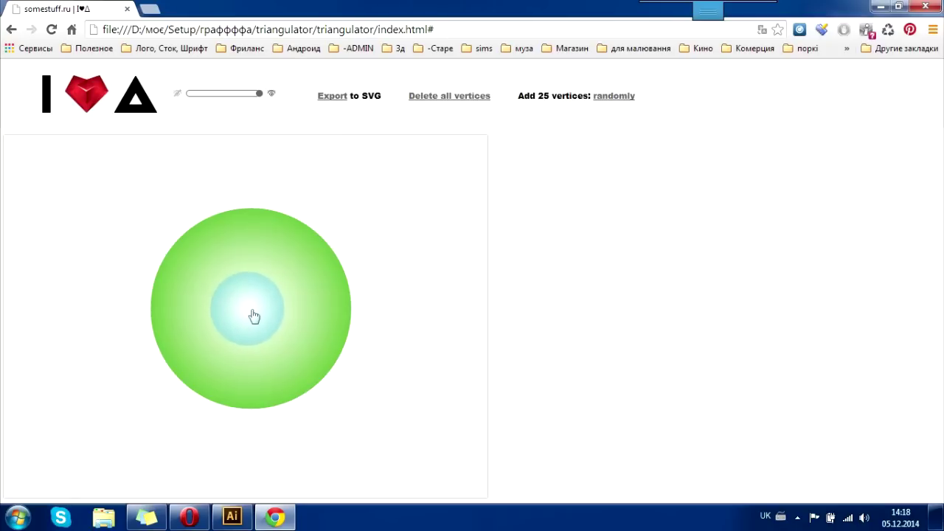
{"action": "left_click", "coordinate": [283, 296]}
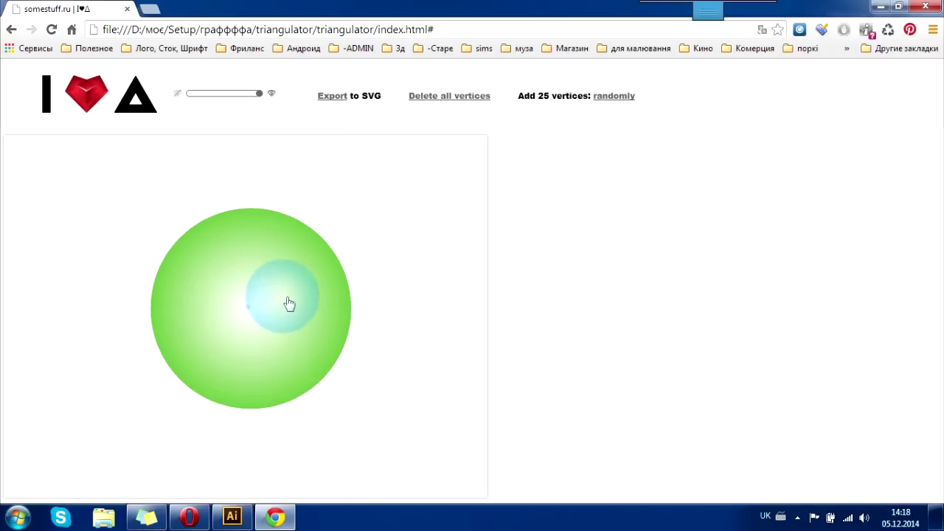
{"action": "left_click", "coordinate": [280, 335]}
{"action": "left_click", "coordinate": [235, 341]}
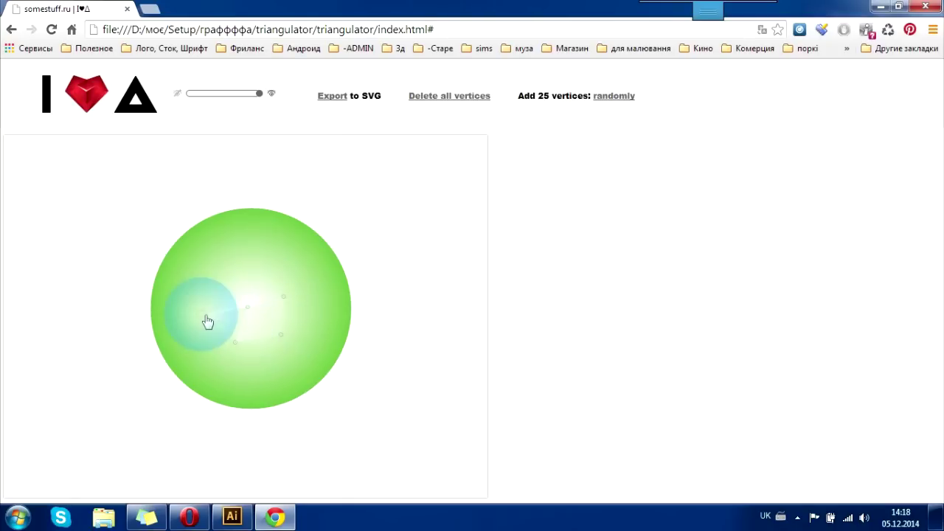
{"action": "left_click", "coordinate": [202, 315]}
Add vertices across the circle's upper right, lower part and left side.
{"action": "left_click", "coordinate": [250, 260]}
{"action": "left_click", "coordinate": [299, 268]}
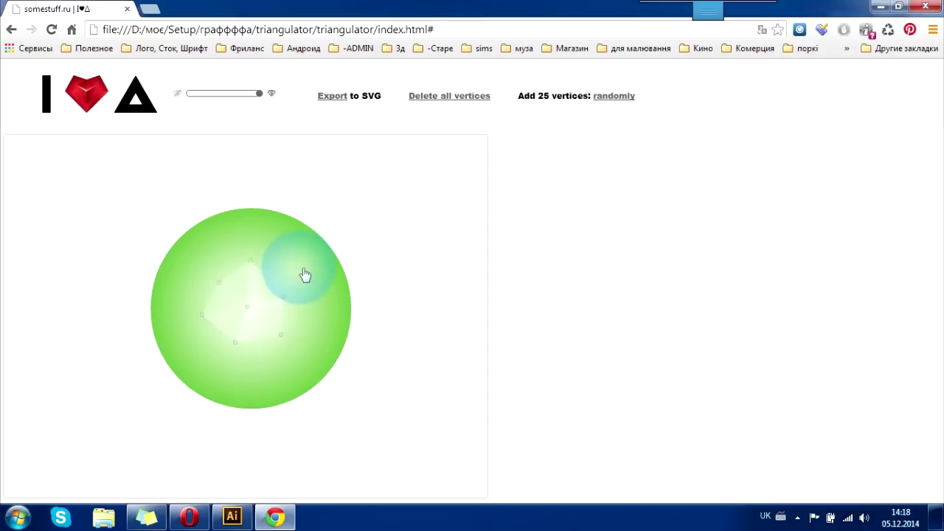
{"action": "left_click", "coordinate": [308, 316]}
{"action": "left_click", "coordinate": [262, 371]}
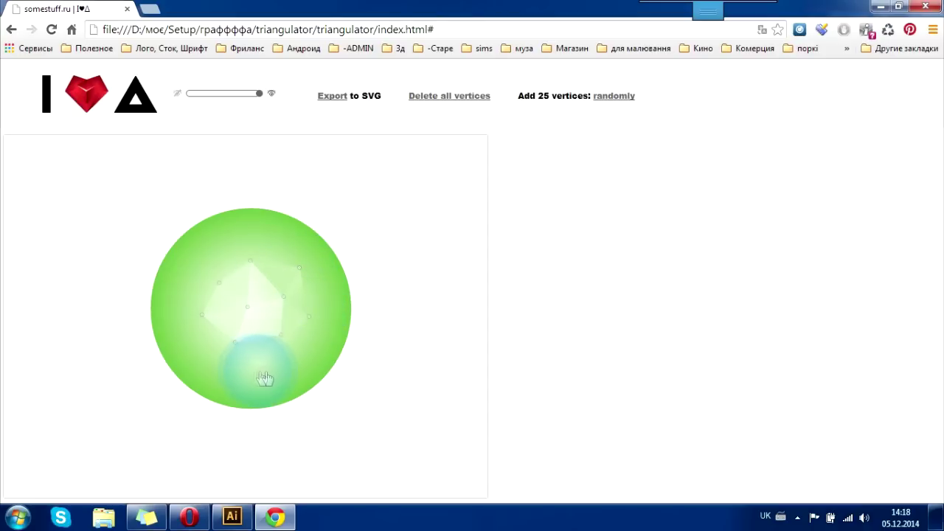
{"action": "left_click", "coordinate": [201, 363]}
{"action": "left_click", "coordinate": [171, 326]}
{"action": "left_click", "coordinate": [185, 274]}
{"action": "left_click", "coordinate": [215, 236]}
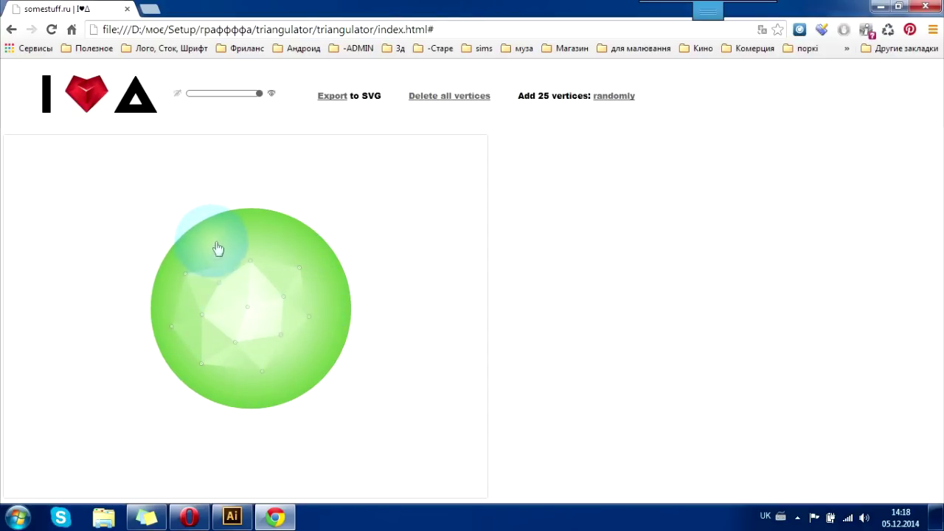
Extend vertices out to the circle's right, bottom, left and upper-left edges.
{"action": "left_click", "coordinate": [269, 230]}
{"action": "left_click", "coordinate": [305, 244]}
{"action": "left_click", "coordinate": [330, 285]}
{"action": "left_click", "coordinate": [332, 334]}
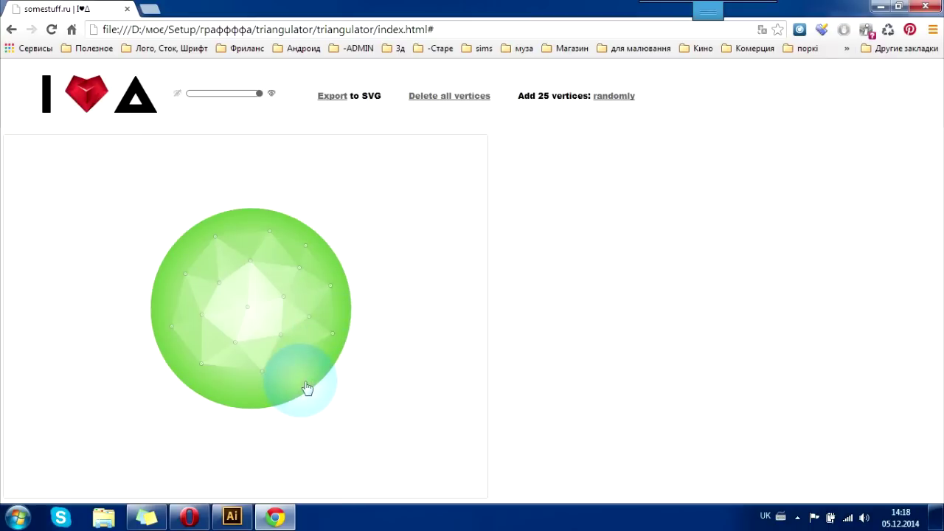
{"action": "left_click", "coordinate": [301, 380]}
{"action": "left_click", "coordinate": [239, 391]}
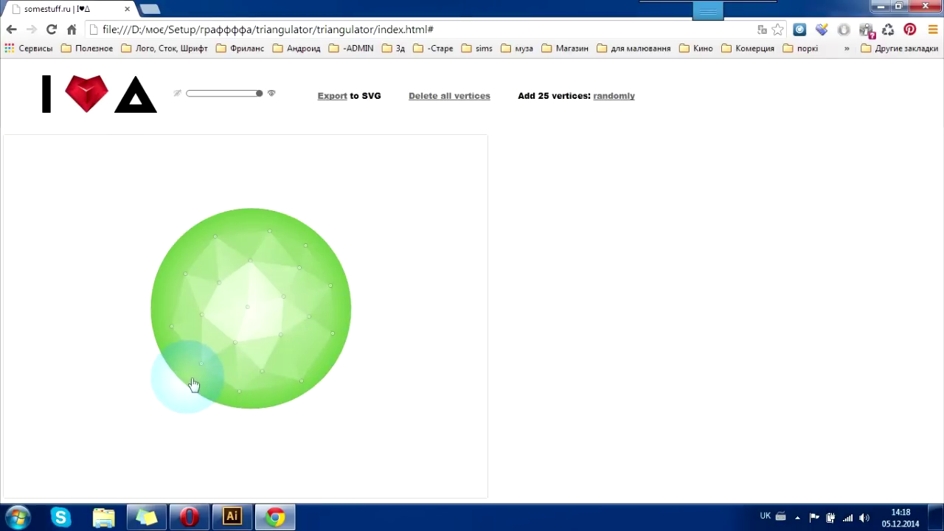
{"action": "left_click", "coordinate": [155, 344]}
{"action": "left_click", "coordinate": [149, 302]}
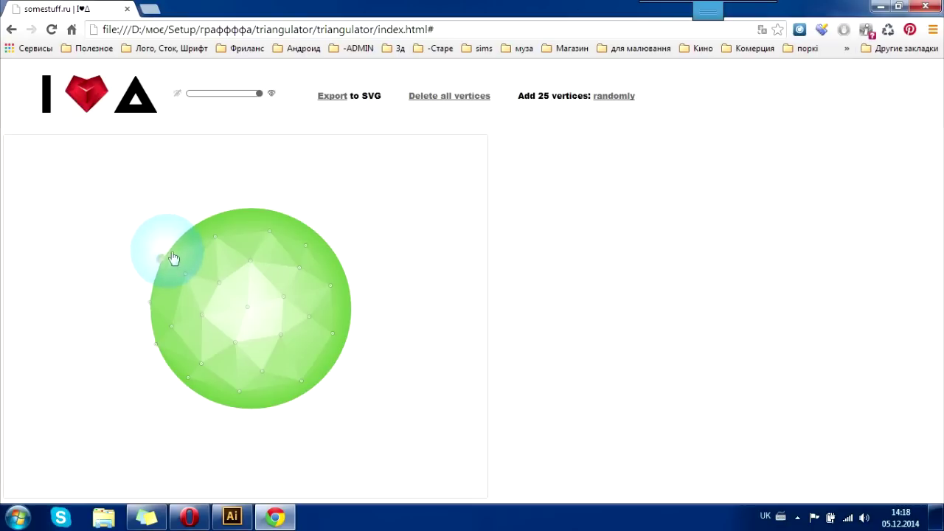
{"action": "left_click", "coordinate": [192, 226]}
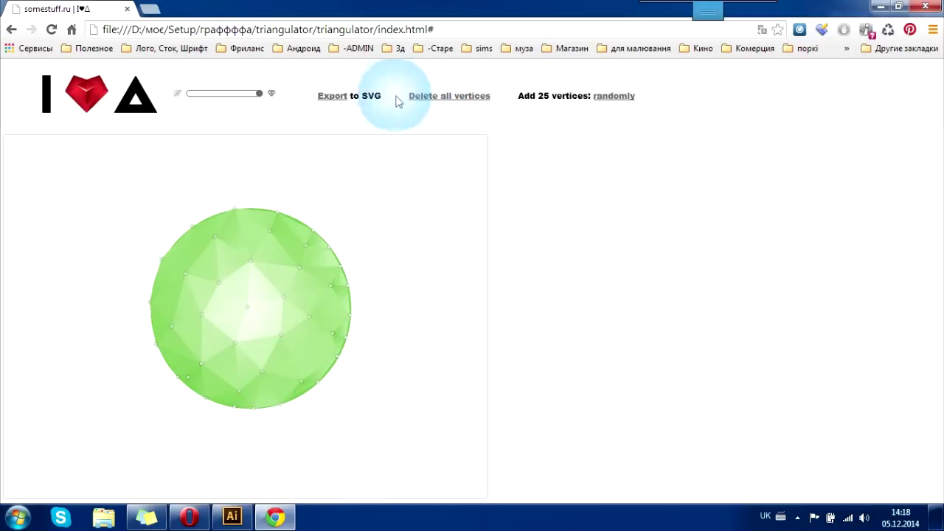
Export the mesh to SVG and save it to the Desktop as скачанные файлы.svg.
{"action": "left_click", "coordinate": [333, 98]}
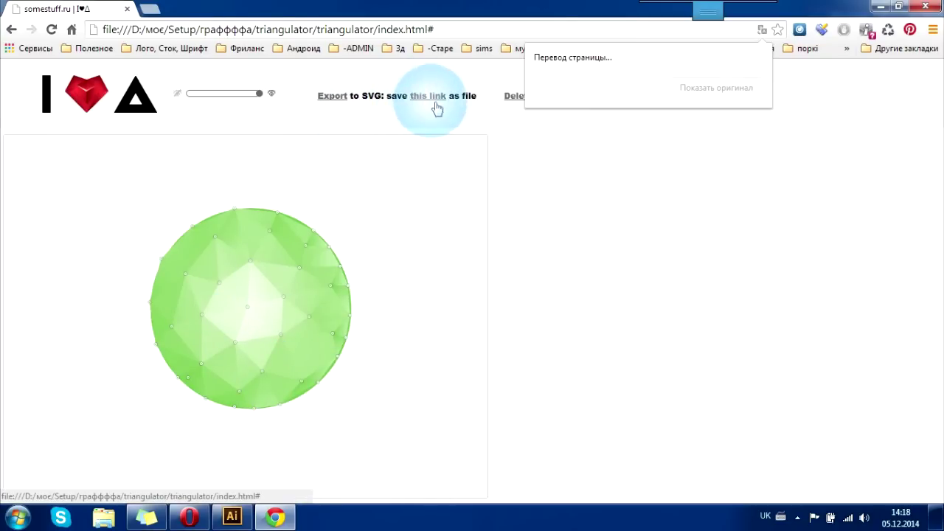
{"action": "left_click", "coordinate": [509, 103]}
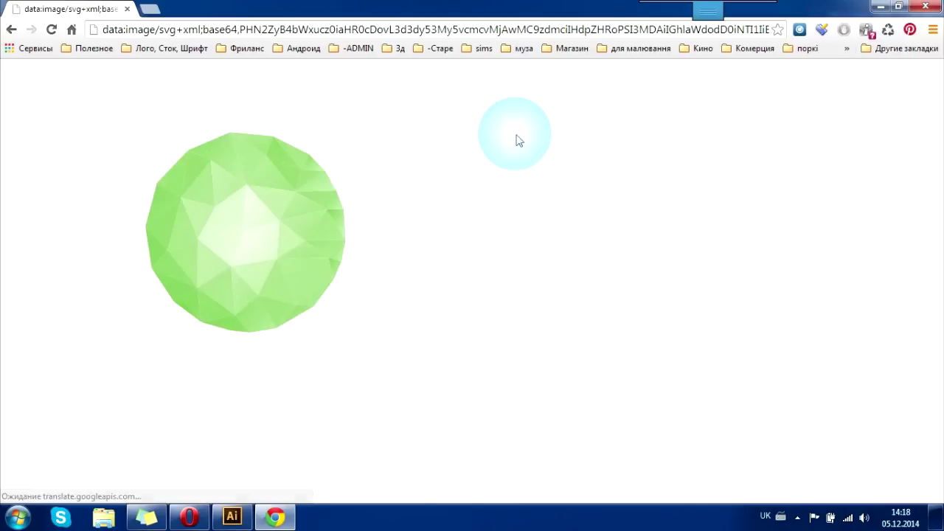
{"action": "right_click", "coordinate": [241, 202]}
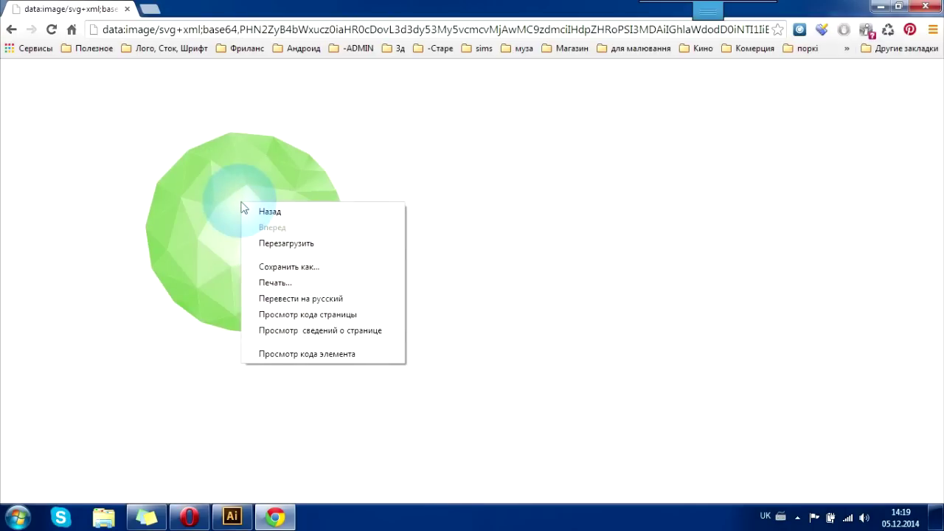
{"action": "left_click", "coordinate": [291, 267]}
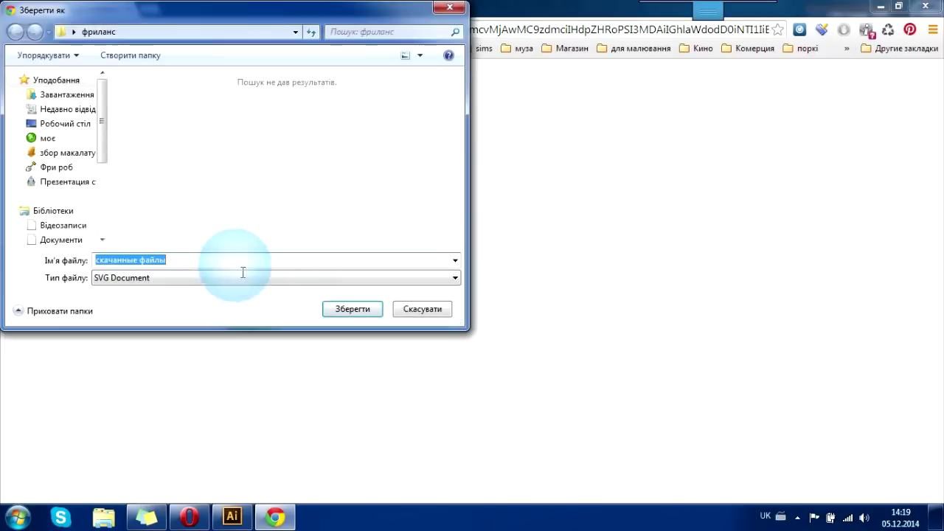
{"action": "left_click", "coordinate": [70, 124]}
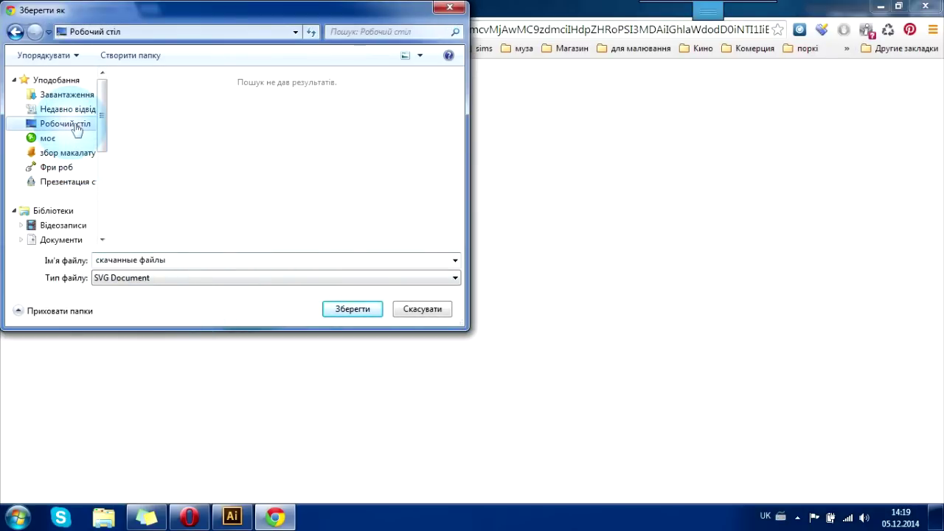
{"action": "left_click", "coordinate": [350, 309]}
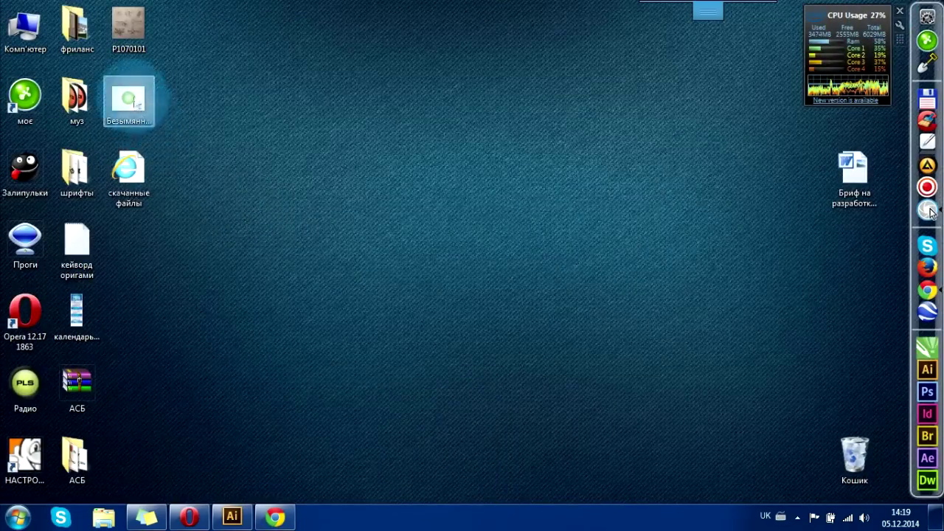
{"action": "mouse_move", "coordinate": [128, 168]}
{"action": "left_mouse_down"}
{"action": "mouse_move", "coordinate": [220, 516]}
{"action": "mouse_move", "coordinate": [381, 41]}
{"action": "mouse_move", "coordinate": [377, 53]}
{"action": "left_mouse_up"}
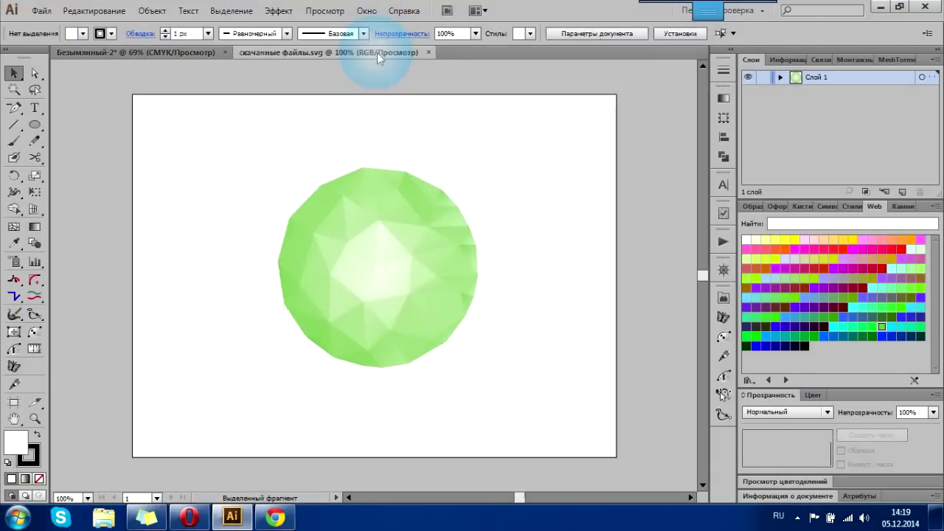
Open the SVG in Illustrator, nudge the circle slightly left and down, and keep RGB colour mode.
{"action": "left_click", "coordinate": [392, 246]}
{"action": "left_click_drag", "start_coordinate": [231, 127], "coordinate": [564, 419]}
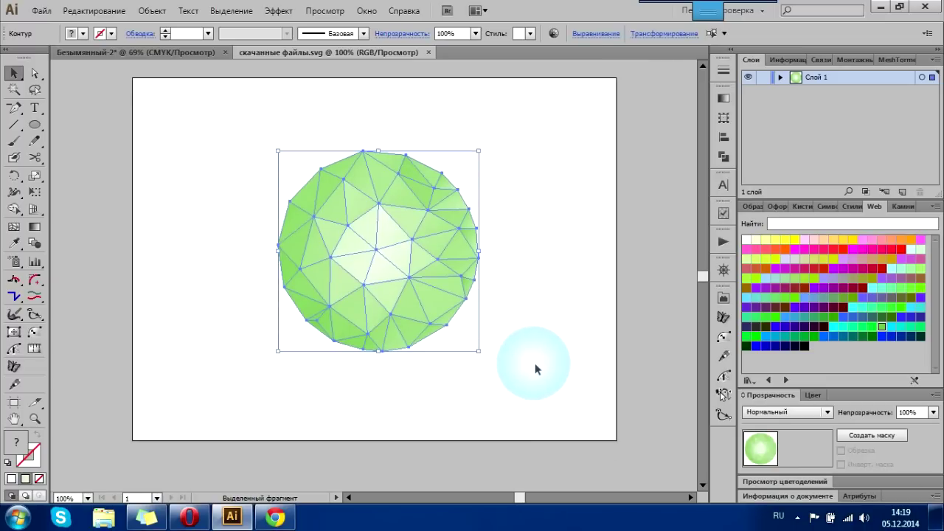
{"action": "left_click", "coordinate": [403, 277], "text": "ctrl"}
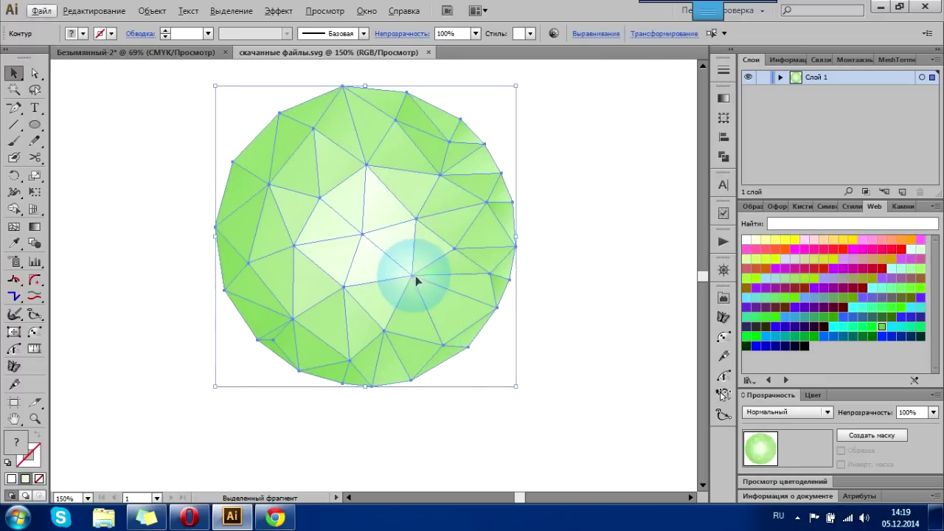
{"action": "left_click", "coordinate": [404, 282], "text": "ctrl+alt"}
{"action": "left_click_drag", "start_coordinate": [418, 284], "coordinate": [440, 286]}
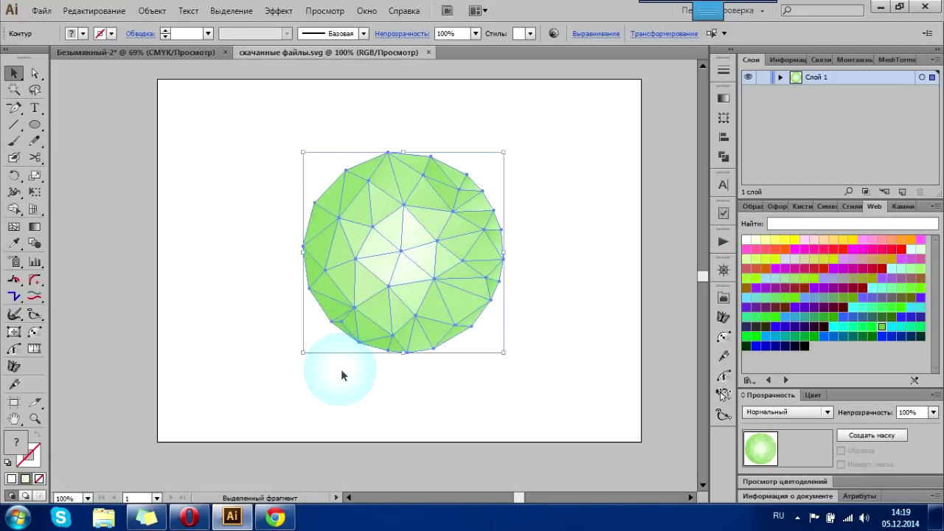
{"action": "left_click_drag", "start_coordinate": [420, 261], "coordinate": [413, 268]}
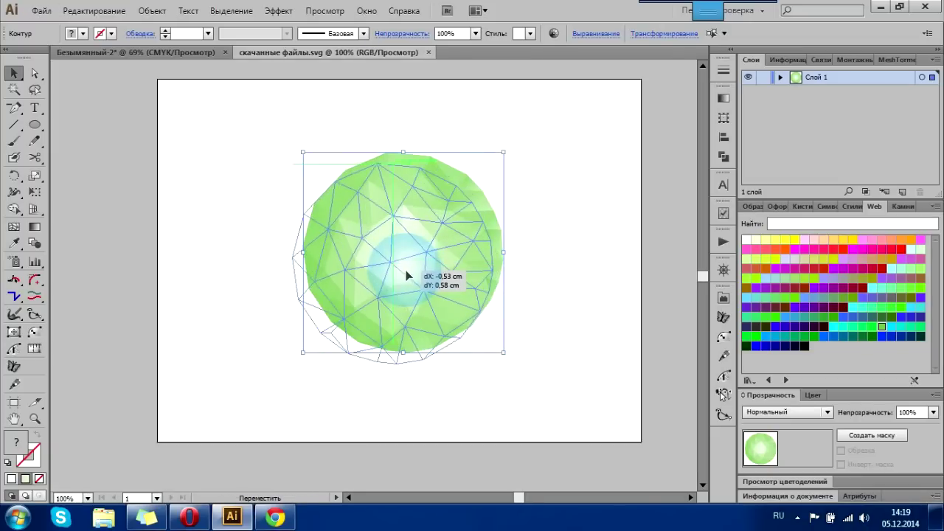
{"action": "left_click", "coordinate": [41, 11]}
{"action": "mouse_move", "coordinate": [104, 328]}
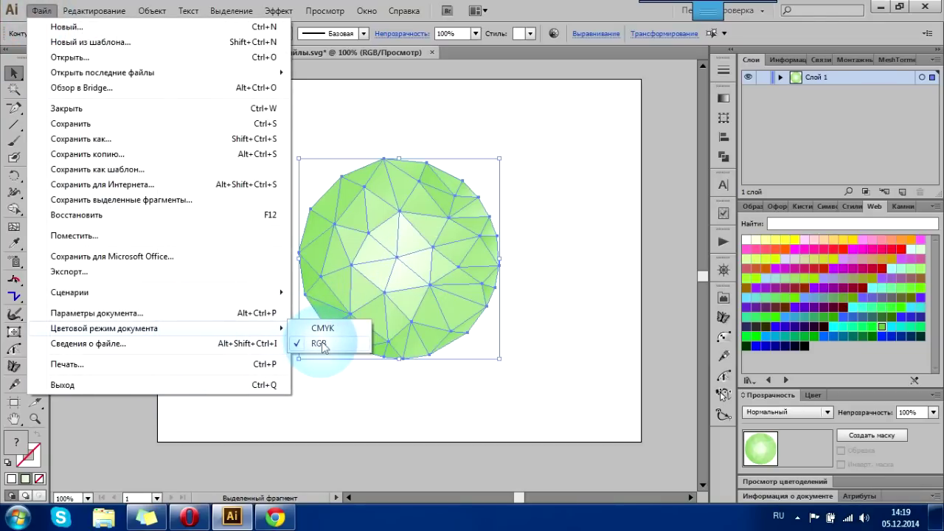
{"action": "left_click", "coordinate": [343, 377]}
Fill the whole mesh with bright green 00FF33 from the Web swatch library.
{"action": "left_click_drag", "start_coordinate": [274, 120], "coordinate": [585, 379]}
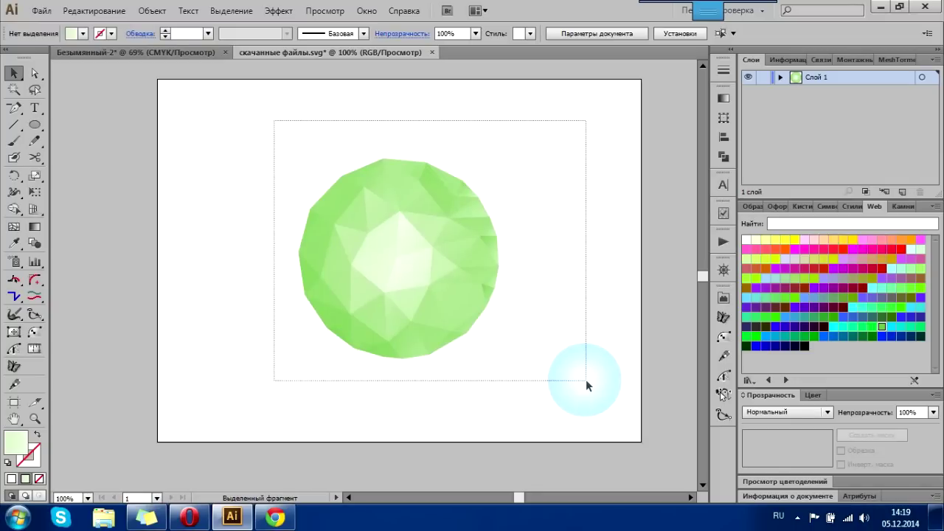
{"action": "left_click", "coordinate": [935, 206]}
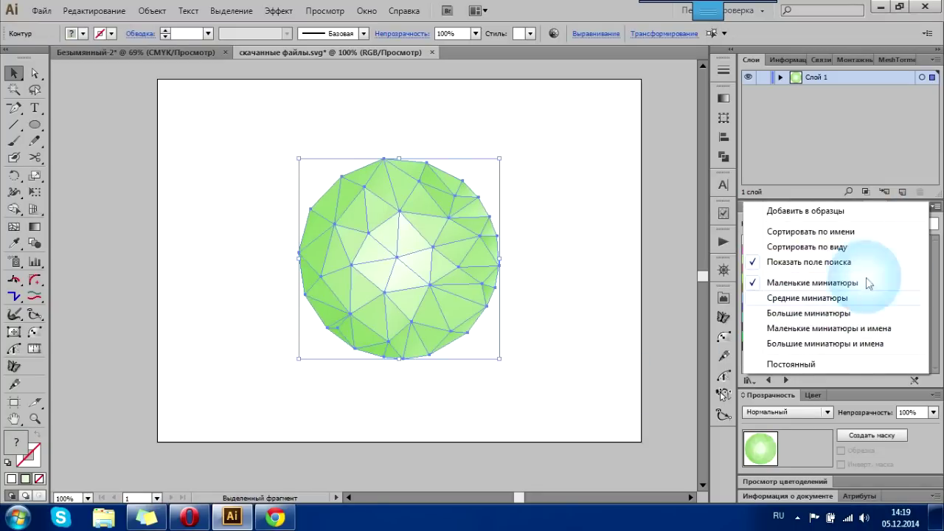
{"action": "left_click", "coordinate": [934, 206]}
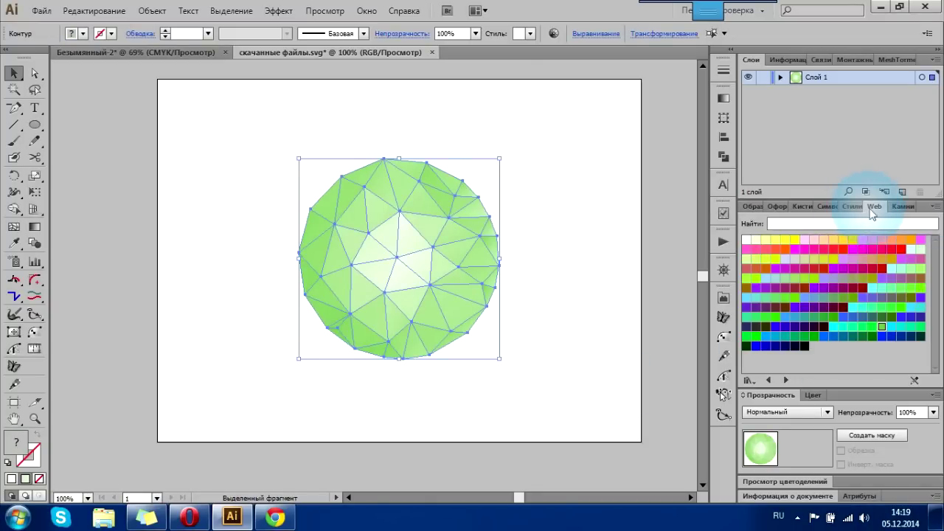
{"action": "left_click", "coordinate": [752, 206]}
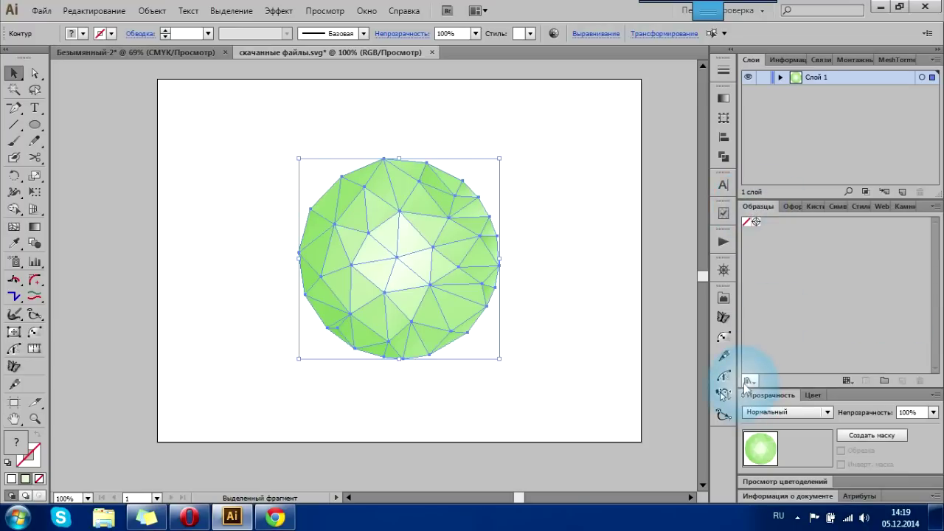
{"action": "left_click", "coordinate": [747, 381]}
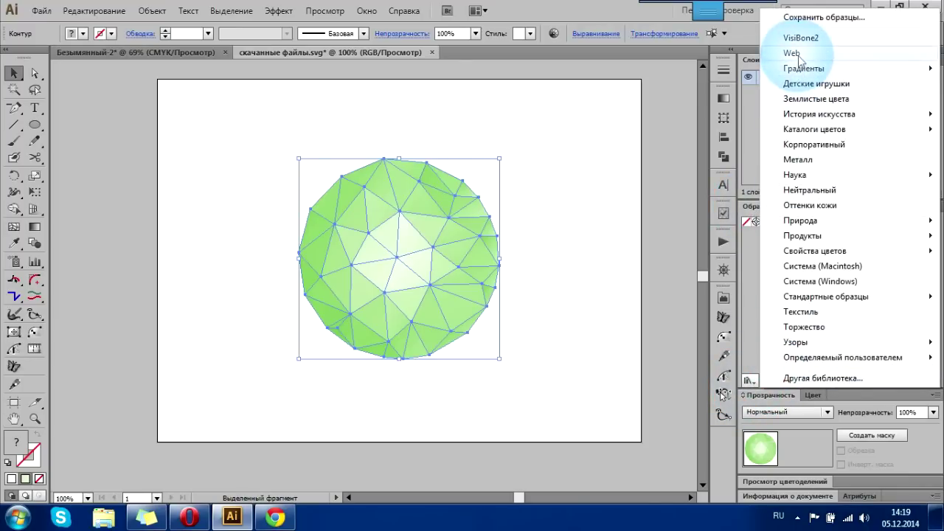
{"action": "left_click", "coordinate": [798, 54]}
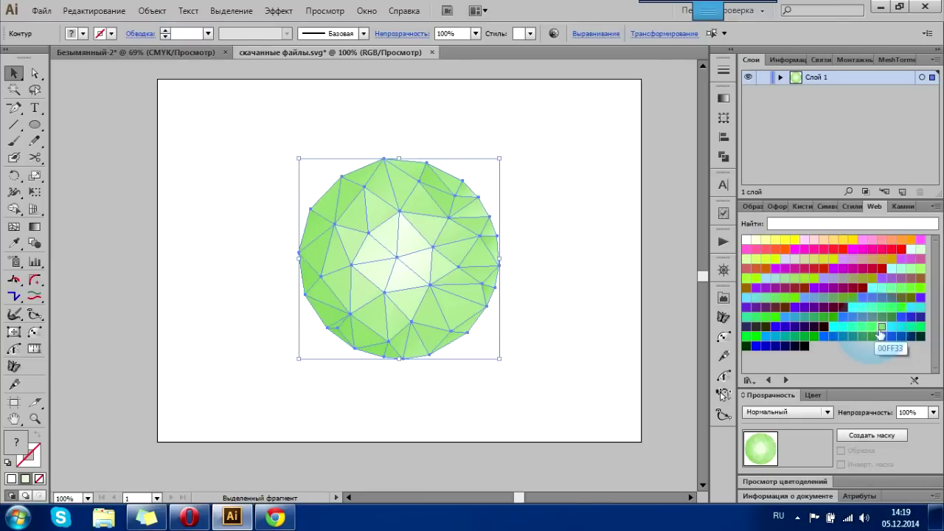
{"action": "left_click", "coordinate": [877, 333]}
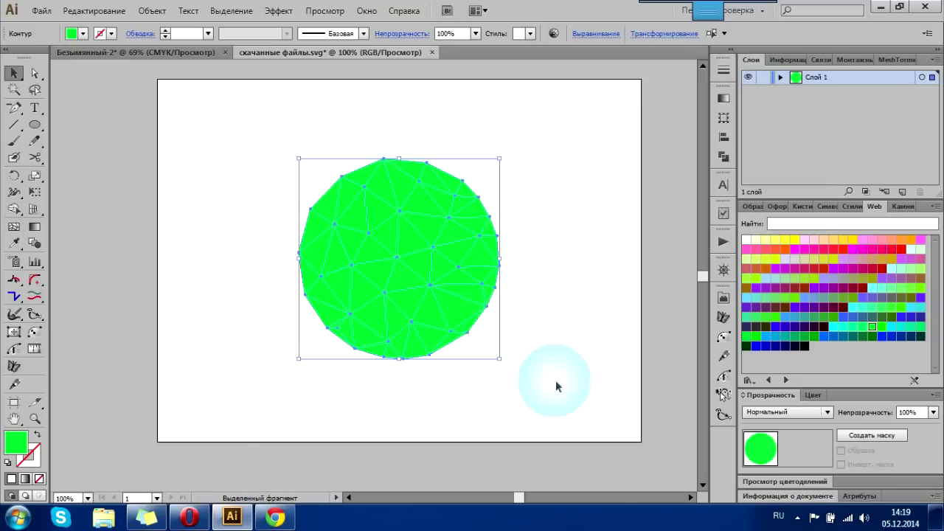
Swap fill and stroke so the triangles become green outlines with no fill.
{"action": "left_click", "coordinate": [41, 439]}
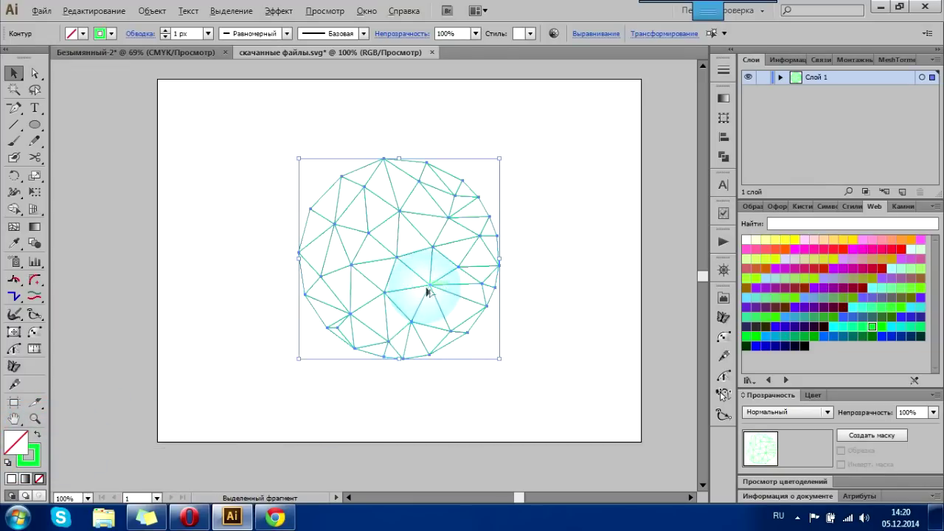
{"action": "scroll", "coordinate": [428, 289], "scroll_direction": "up", "scroll_amount": 3}
{"action": "scroll", "coordinate": [428, 288], "scroll_direction": "down", "scroll_amount": 2}
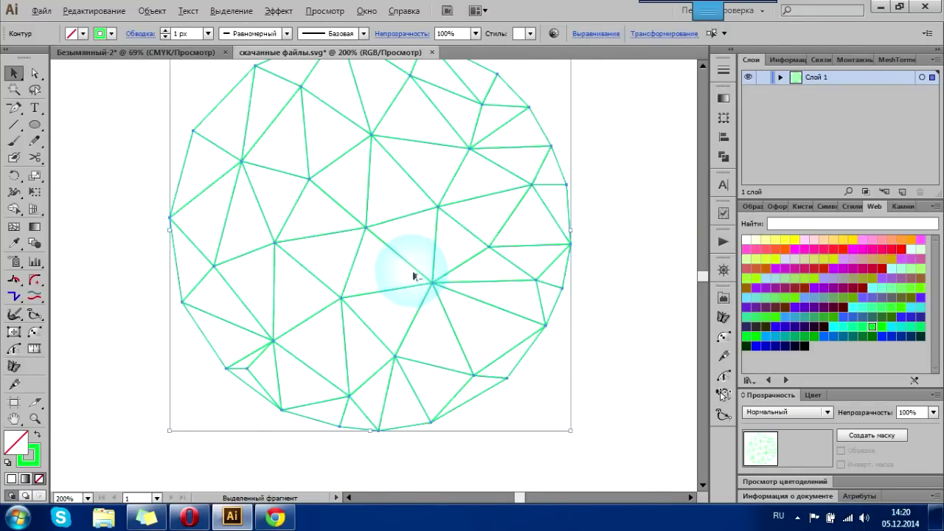
{"action": "left_click_drag", "start_coordinate": [412, 240], "coordinate": [432, 282]}
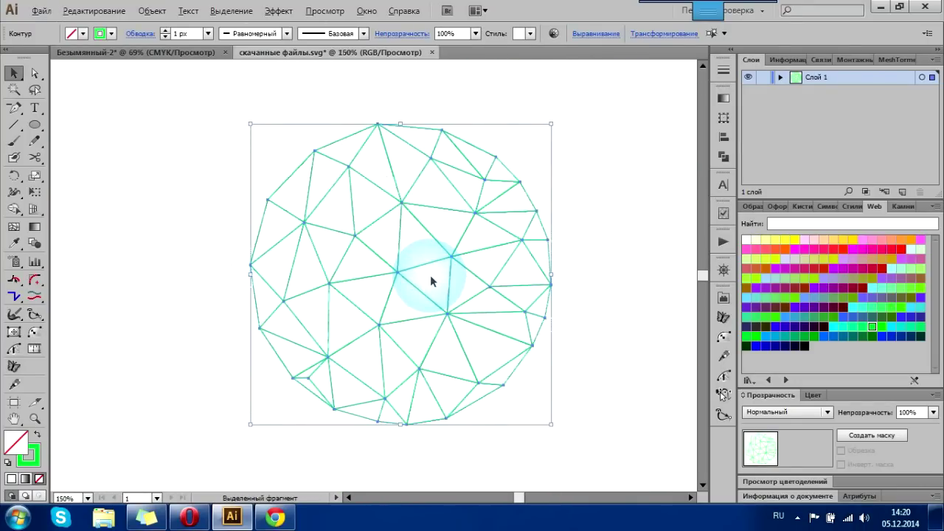
Apply the tapering triangle width profile to the mesh strokes, then deselect.
{"action": "left_click", "coordinate": [287, 33]}
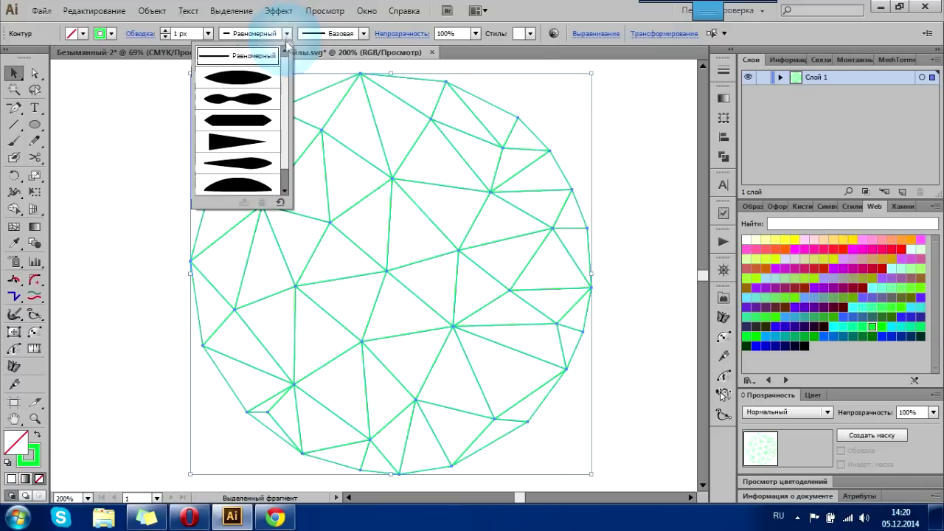
{"action": "left_click", "coordinate": [237, 146]}
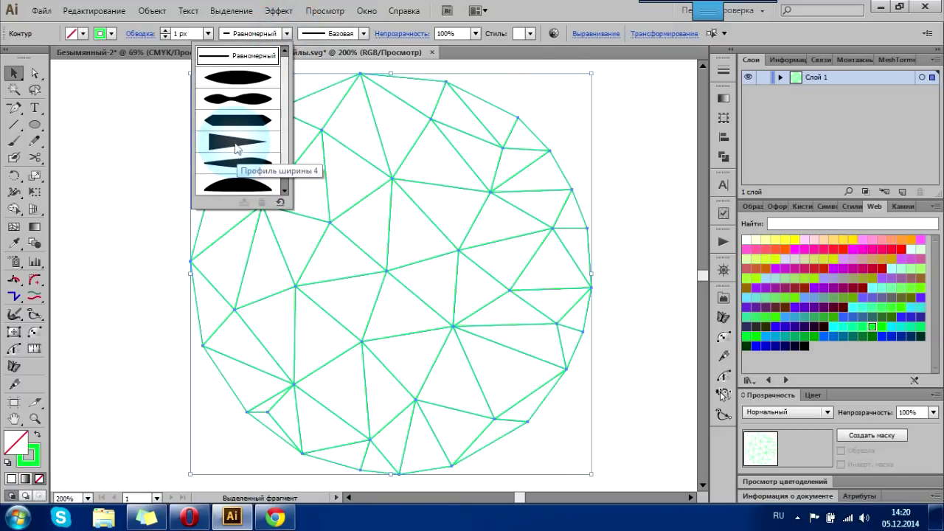
{"action": "left_click", "coordinate": [237, 146]}
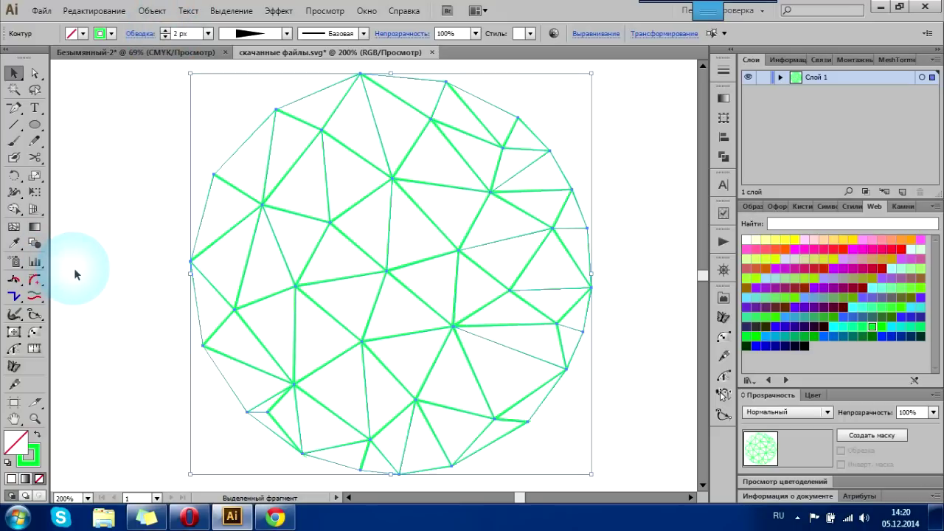
{"action": "key", "text": "ctrl+h"}
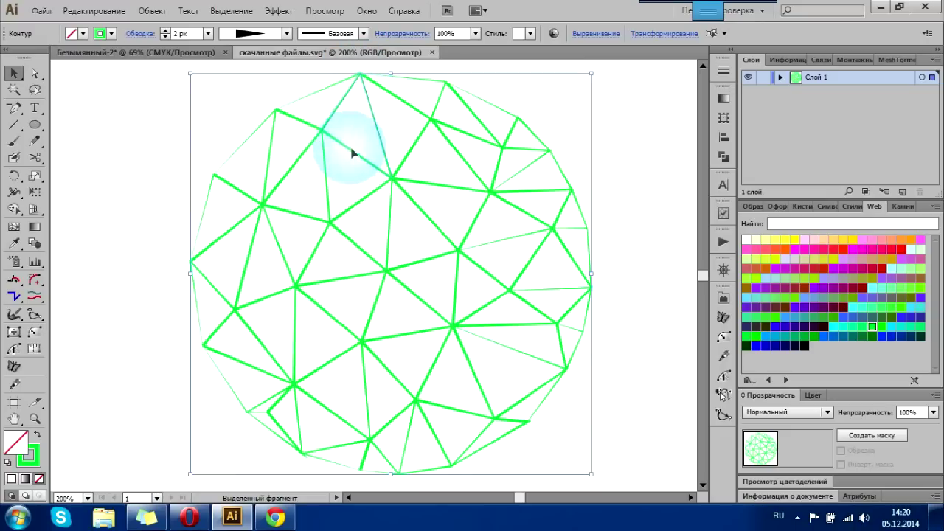
{"action": "key", "text": "ctrl+shift+a"}
{"action": "left_click", "coordinate": [421, 404]}
{"action": "key", "text": "ctrl+h"}
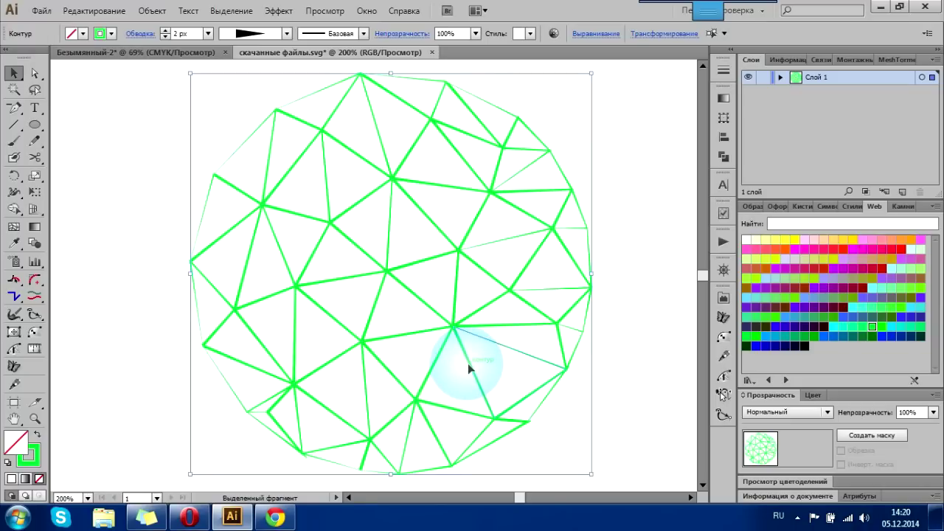
{"action": "scroll", "coordinate": [456, 300], "scroll_direction": "down", "scroll_amount": 2}
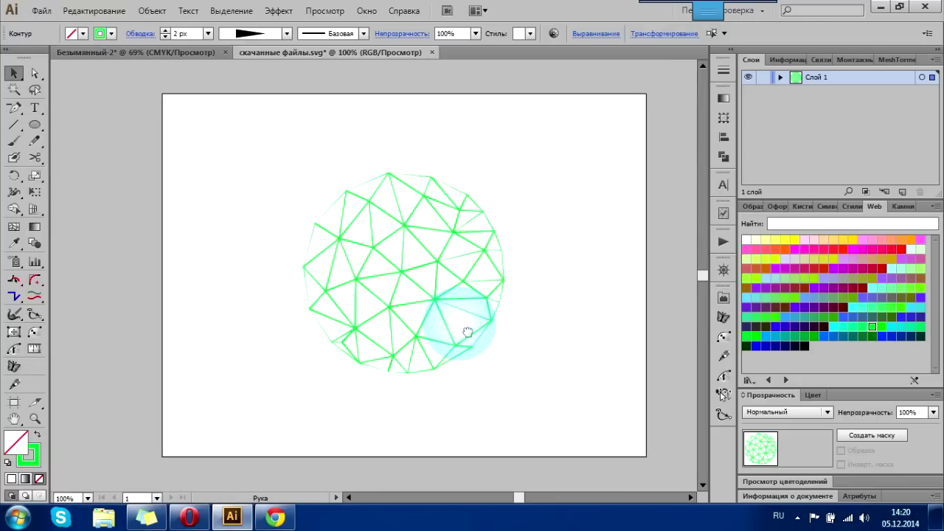
{"action": "left_click", "coordinate": [545, 332]}
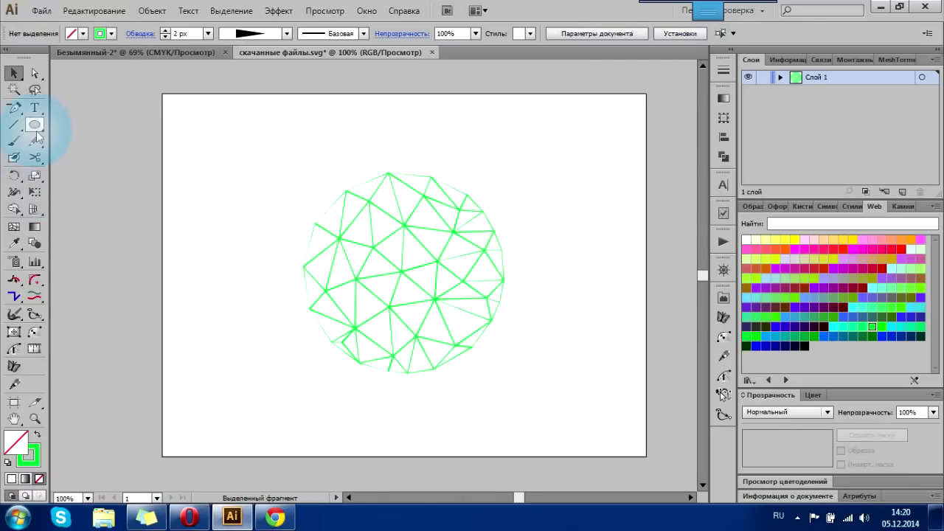
Draw a black rectangle covering the artboard and send it behind the mesh.
{"action": "left_click_drag", "start_coordinate": [39, 128], "coordinate": [88, 125]}
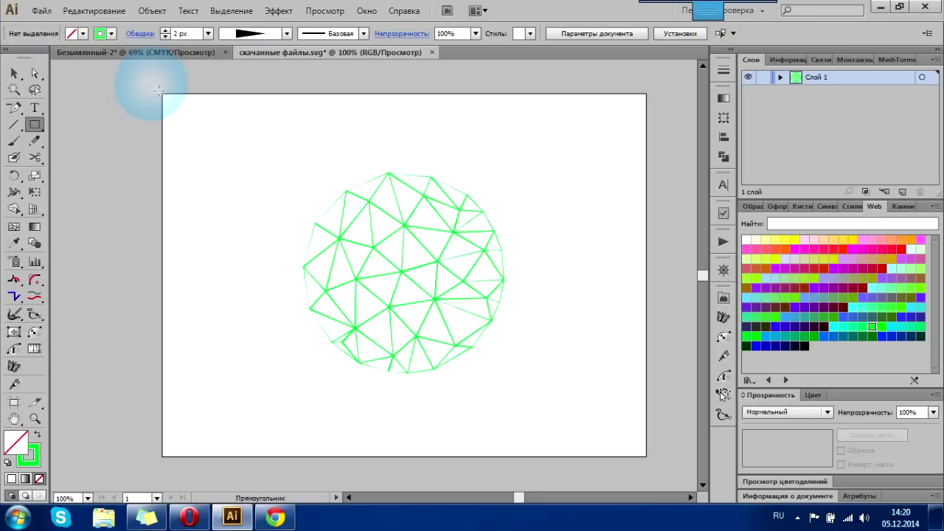
{"action": "mouse_move", "coordinate": [163, 94]}
{"action": "left_mouse_down"}
{"action": "mouse_move", "coordinate": [662, 378]}
{"action": "mouse_move", "coordinate": [642, 369]}
{"action": "left_mouse_up"}
{"action": "left_click_drag", "start_coordinate": [551, 385], "coordinate": [560, 387]}
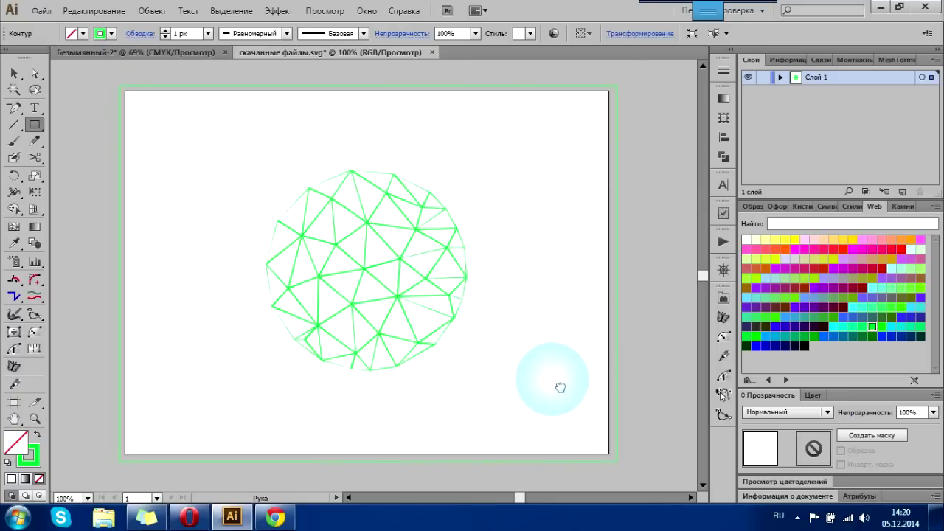
{"action": "left_click", "coordinate": [804, 345]}
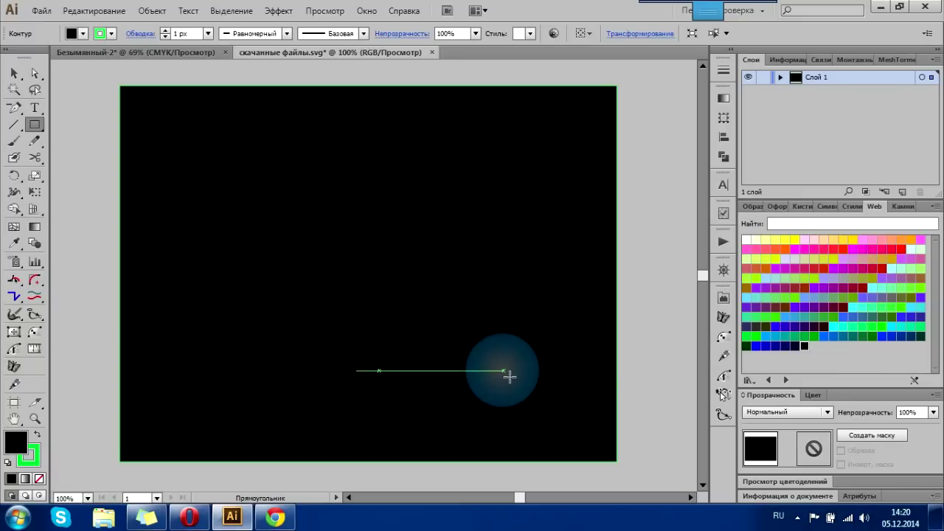
{"action": "key", "text": "ctrl"}
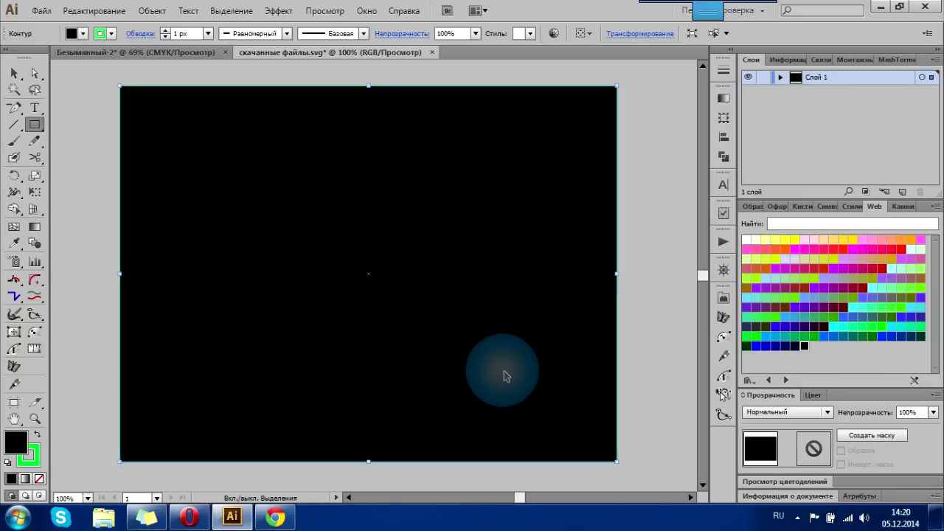
{"action": "key", "text": "ctrl+shift+bracketleft"}
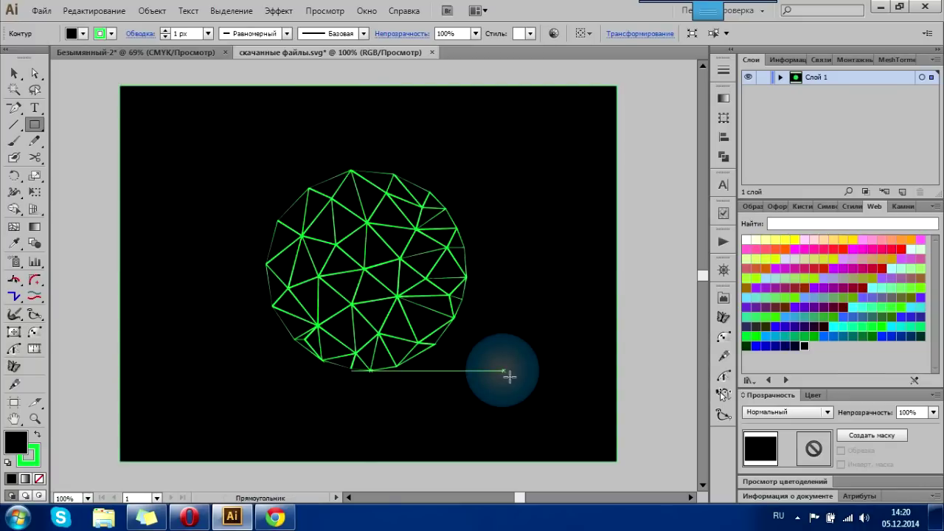
Select the background rectangle and remove its outline, keeping the black fill.
{"action": "left_click", "coordinate": [780, 77]}
{"action": "scroll", "coordinate": [811, 118], "scroll_direction": "down", "scroll_amount": 2}
{"action": "scroll", "coordinate": [819, 133], "scroll_direction": "down", "scroll_amount": 2}
{"action": "scroll", "coordinate": [830, 147], "scroll_direction": "down", "scroll_amount": 2}
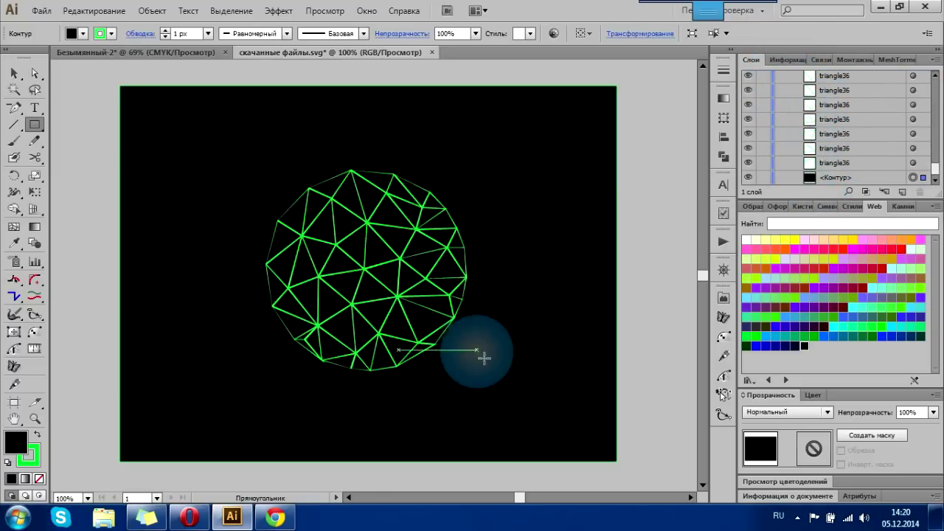
{"action": "left_click", "coordinate": [13, 73]}
{"action": "left_click", "coordinate": [179, 205]}
{"action": "left_click", "coordinate": [29, 454]}
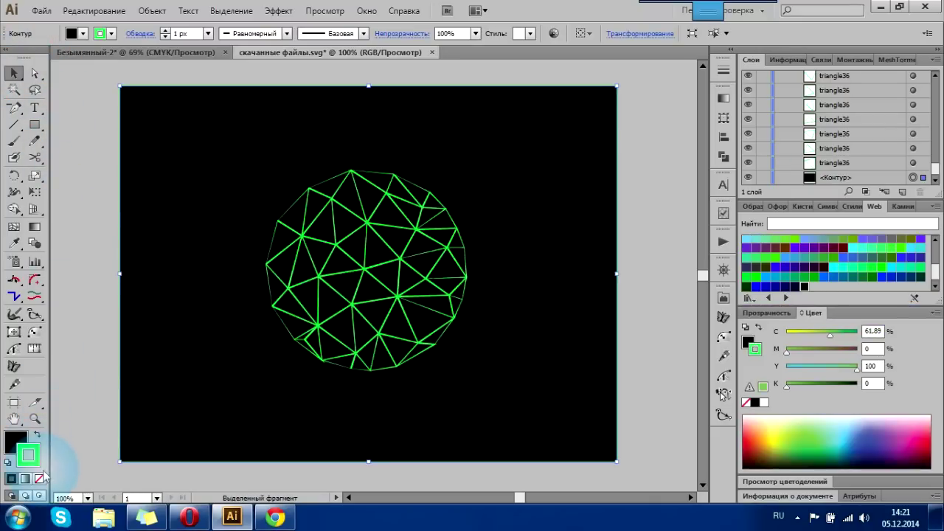
{"action": "left_click", "coordinate": [39, 477]}
{"action": "left_click", "coordinate": [15, 441]}
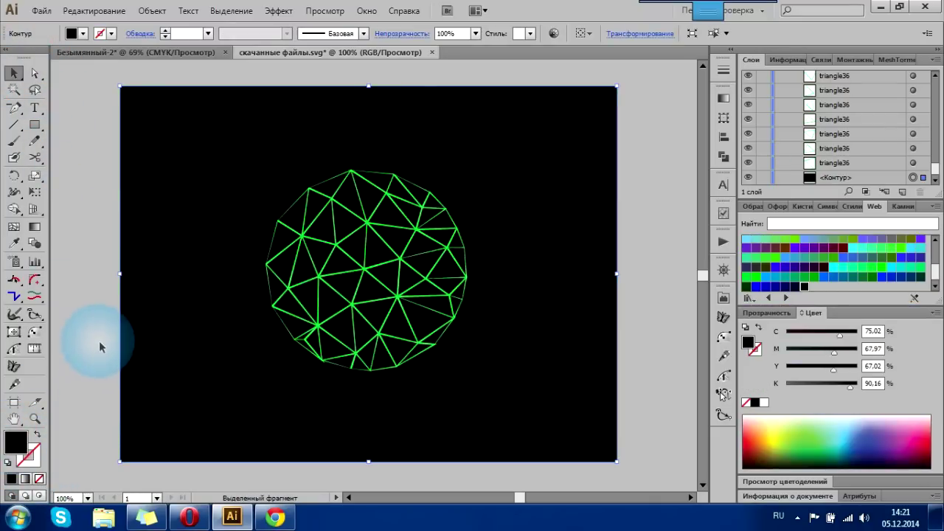
Lock the black background rectangle in the Layers panel.
{"action": "left_click", "coordinate": [667, 315]}
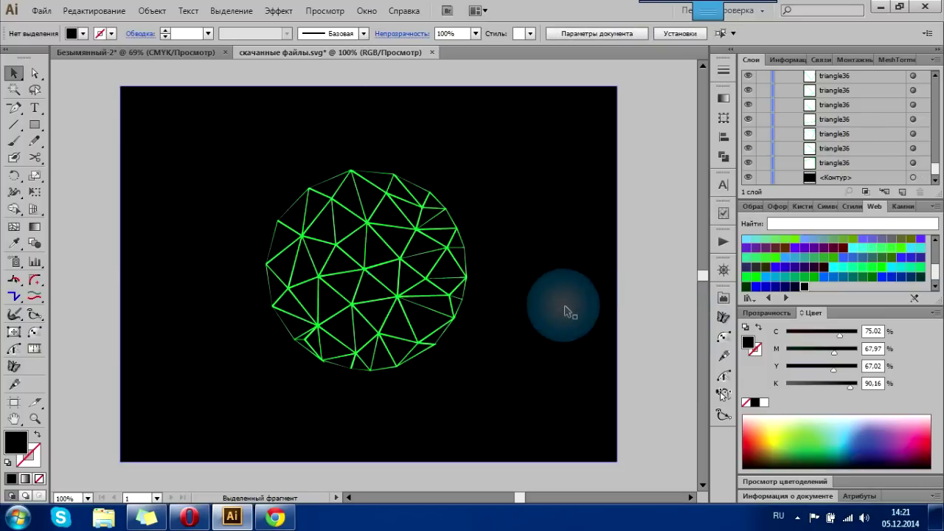
{"action": "left_click", "coordinate": [560, 307]}
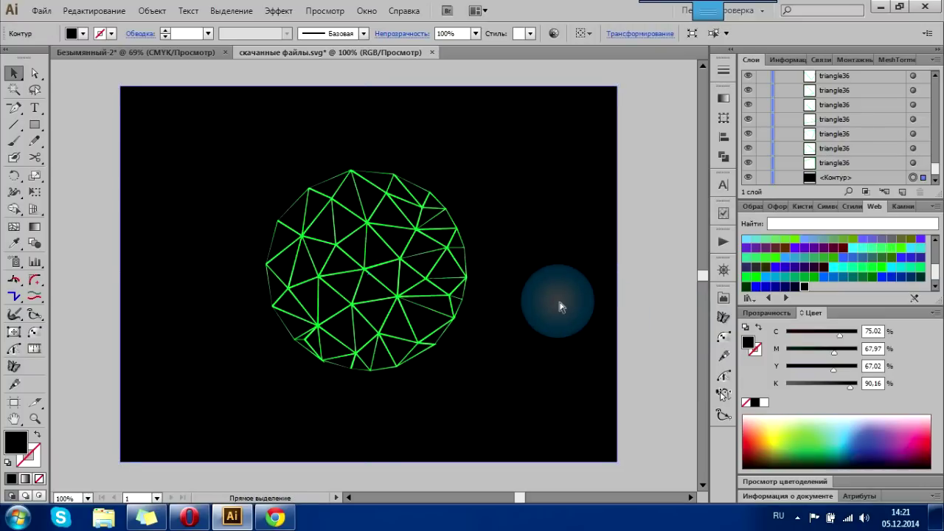
{"action": "left_click", "coordinate": [763, 177]}
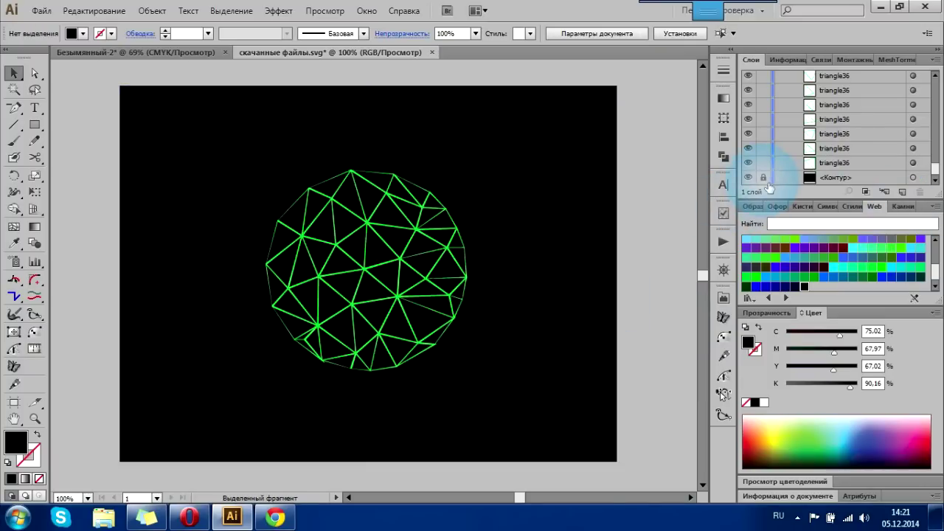
Marquee-select all the mesh triangles and scale the mesh down about its centre.
{"action": "left_click", "coordinate": [469, 292]}
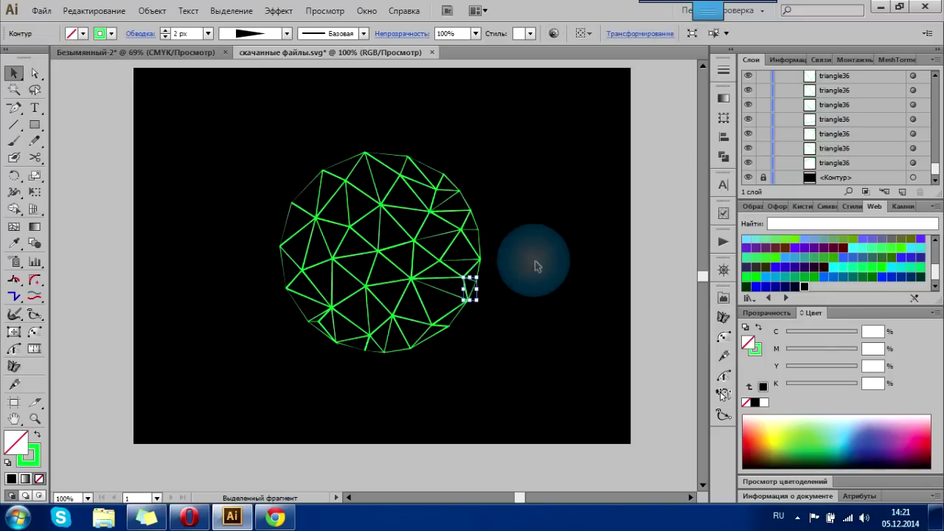
{"action": "left_click_drag", "start_coordinate": [625, 137], "coordinate": [251, 449]}
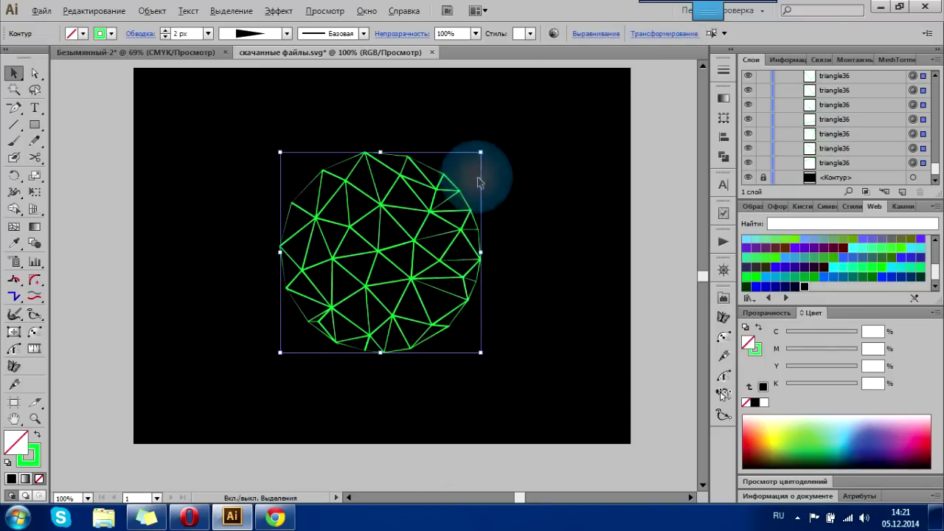
{"action": "left_click_drag", "start_coordinate": [479, 151], "coordinate": [447, 186]}
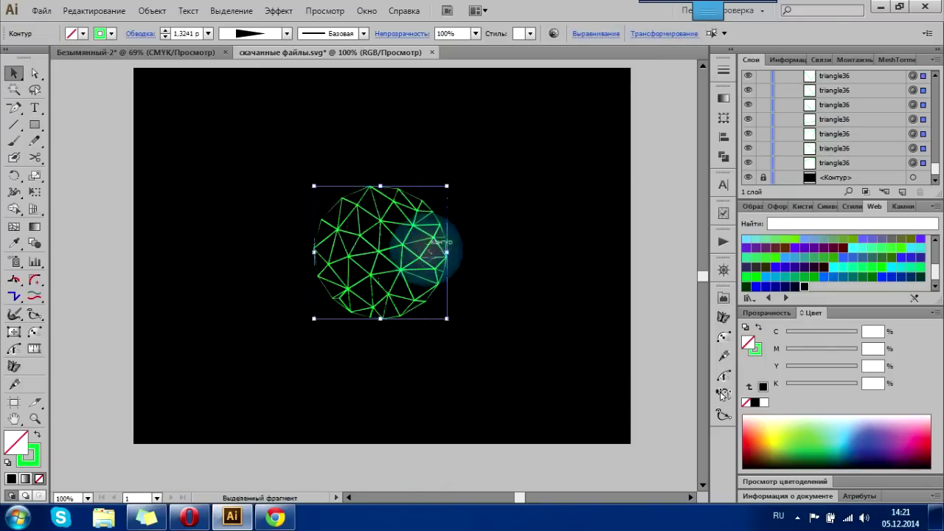
{"action": "scroll", "coordinate": [431, 251], "scroll_direction": "up", "scroll_amount": 1}
{"action": "left_click_drag", "start_coordinate": [432, 264], "coordinate": [447, 288]}
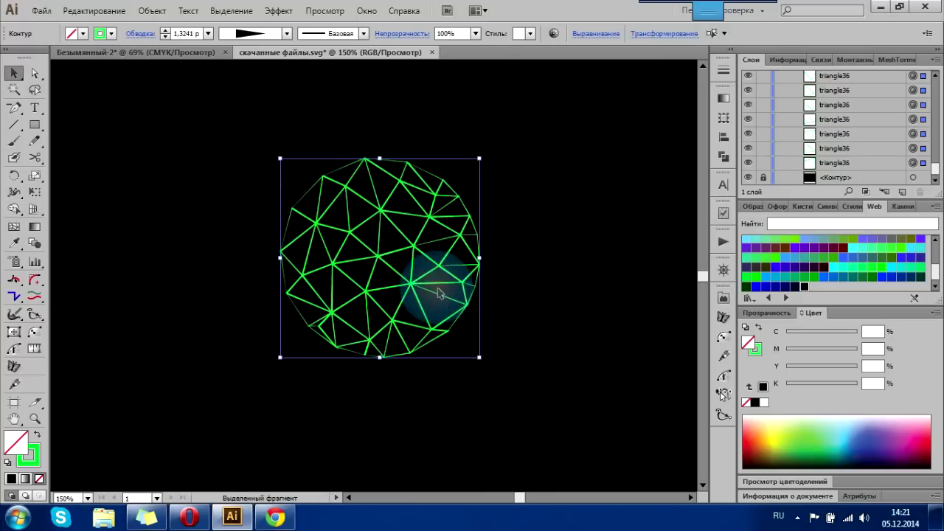
{"action": "scroll", "coordinate": [438, 294], "scroll_direction": "up", "scroll_amount": 1}
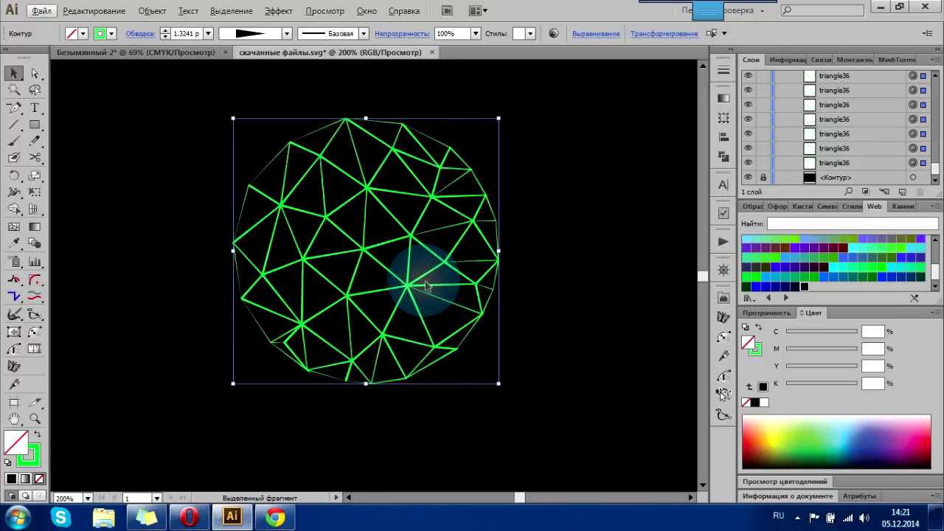
Group the triangles, nudge the group right and down, and paste a copy behind it.
{"action": "key", "text": "ctrl+g"}
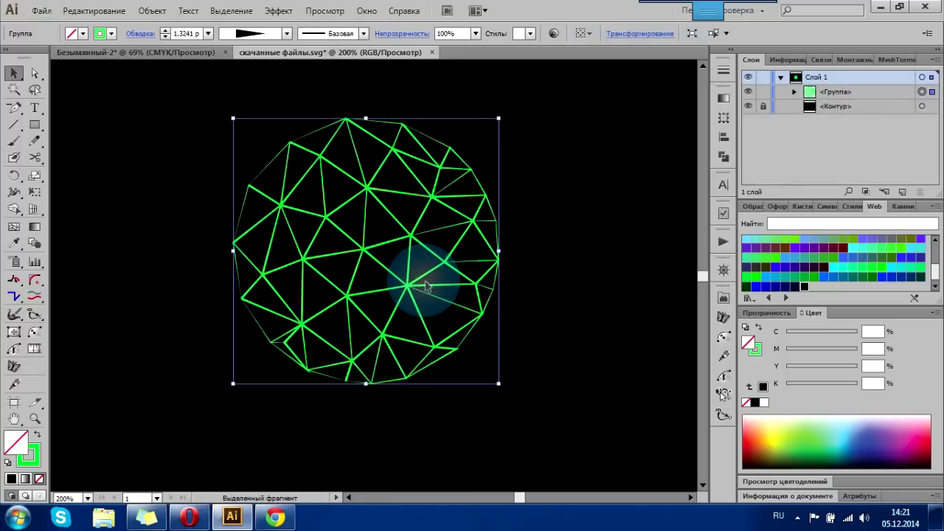
{"action": "left_click_drag", "start_coordinate": [362, 297], "coordinate": [389, 308]}
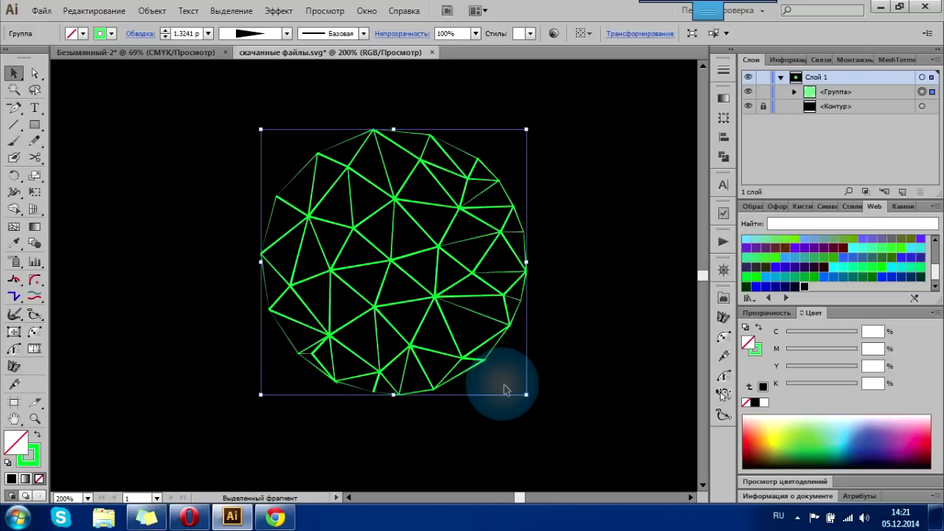
{"action": "key", "text": "ctrl+c"}
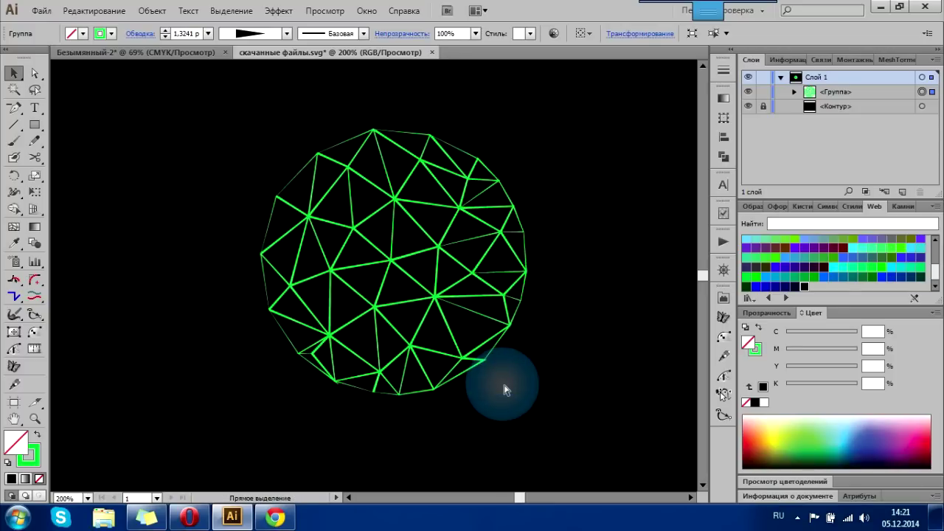
{"action": "key", "text": "ctrl+b"}
Rotate the back copy of the mesh about 39° and set its opacity to 30%.
{"action": "mouse_move", "coordinate": [536, 407]}
{"action": "left_mouse_down"}
{"action": "mouse_move", "coordinate": [579, 286]}
{"action": "mouse_move", "coordinate": [578, 260]}
{"action": "mouse_move", "coordinate": [588, 296]}
{"action": "left_mouse_up"}
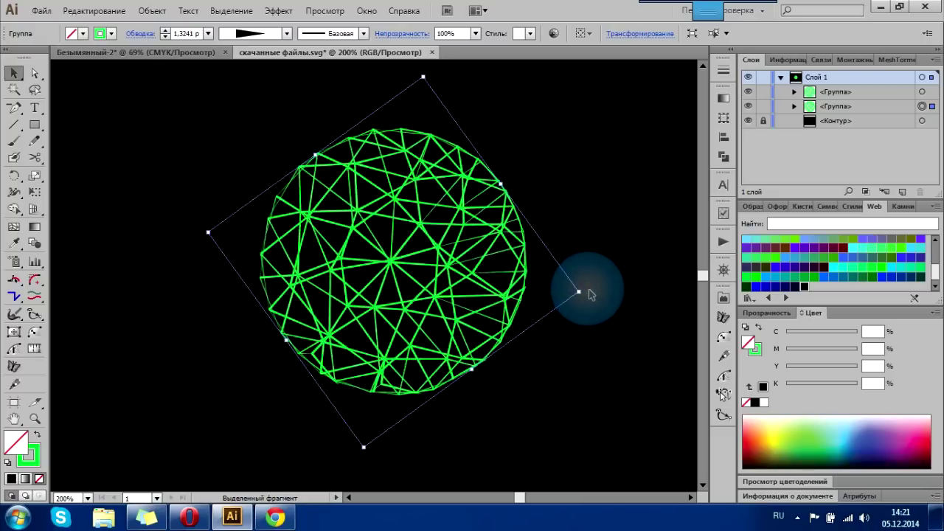
{"action": "left_click", "coordinate": [760, 310]}
{"action": "left_click", "coordinate": [933, 413]}
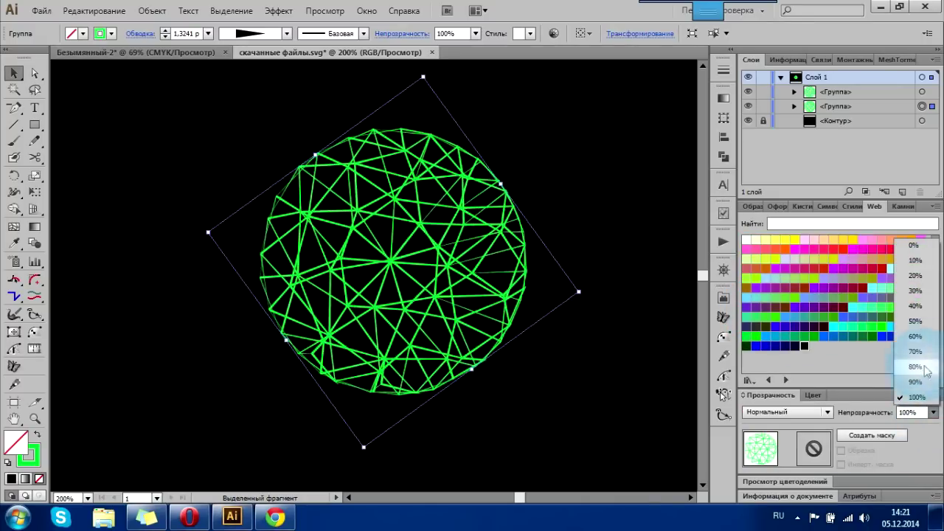
{"action": "left_click", "coordinate": [925, 294]}
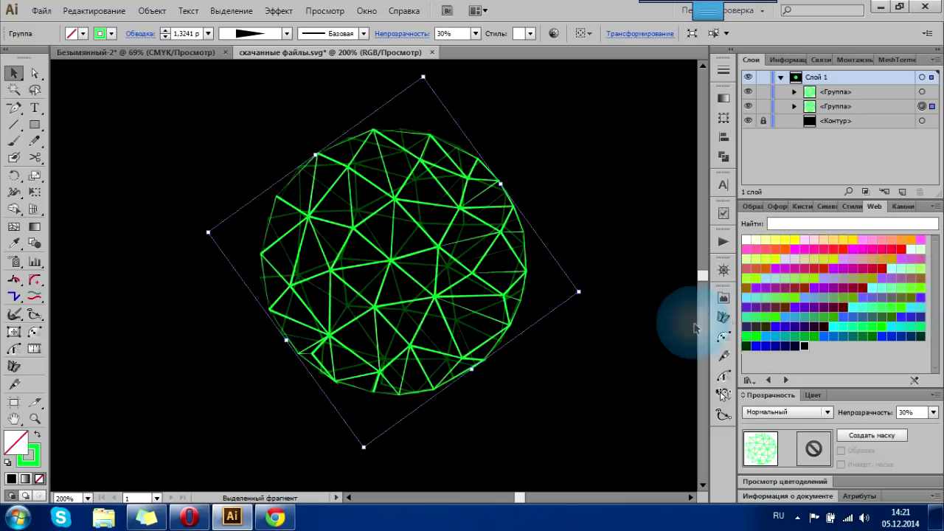
Zoom in to check the bright and faint meshes, then marquee-select the whole sphere.
{"action": "left_click", "coordinate": [652, 310]}
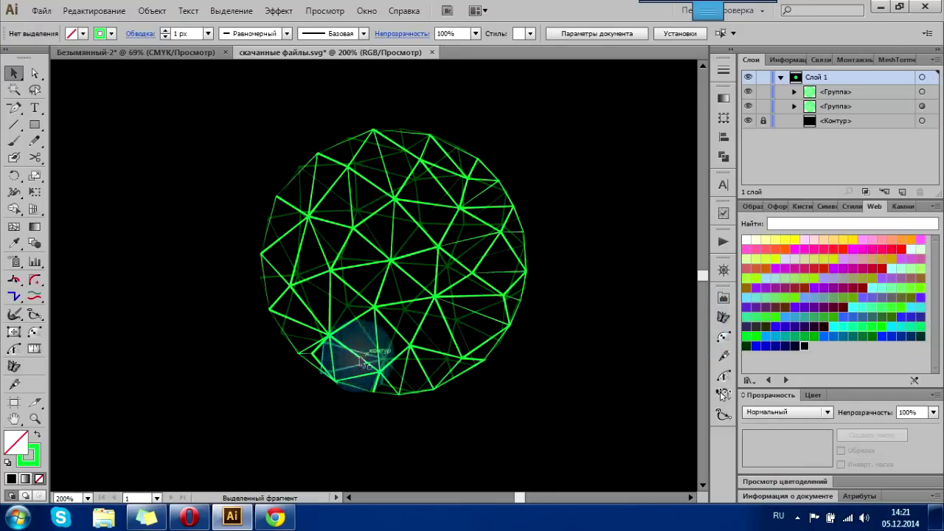
{"action": "scroll", "coordinate": [276, 335], "scroll_direction": "up", "scroll_amount": 3}
{"action": "scroll", "coordinate": [279, 328], "scroll_direction": "up", "scroll_amount": 2}
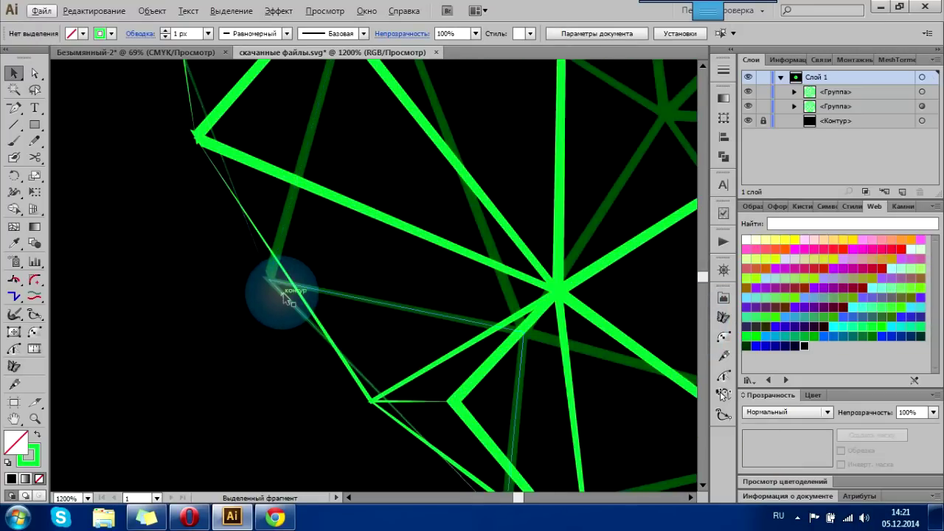
{"action": "scroll", "coordinate": [271, 284], "scroll_direction": "down", "scroll_amount": 4}
{"action": "scroll", "coordinate": [479, 310], "scroll_direction": "up", "scroll_amount": 2}
{"action": "scroll", "coordinate": [472, 354], "scroll_direction": "up", "scroll_amount": 2}
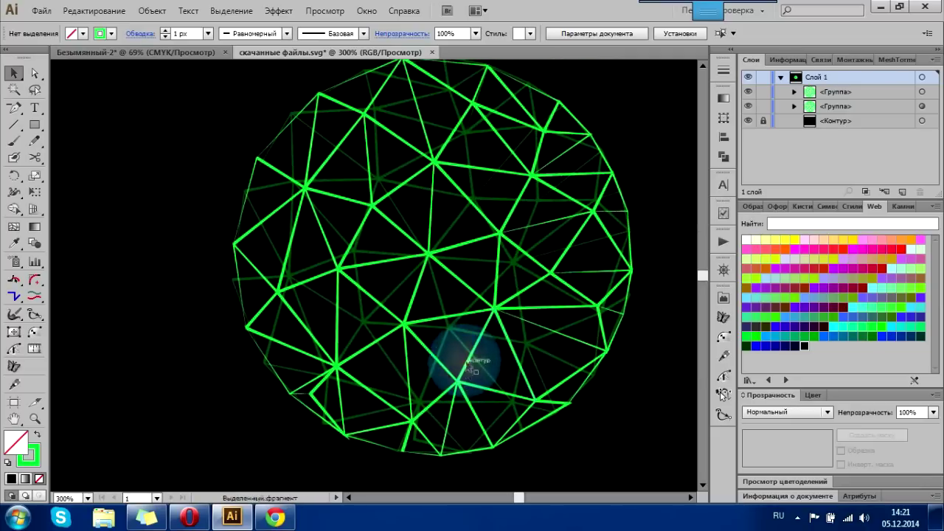
{"action": "scroll", "coordinate": [322, 142], "scroll_direction": "up", "scroll_amount": 2}
{"action": "scroll", "coordinate": [310, 137], "scroll_direction": "up", "scroll_amount": 1}
{"action": "scroll", "coordinate": [301, 137], "scroll_direction": "down", "scroll_amount": 4}
{"action": "scroll", "coordinate": [411, 270], "scroll_direction": "up", "scroll_amount": 1}
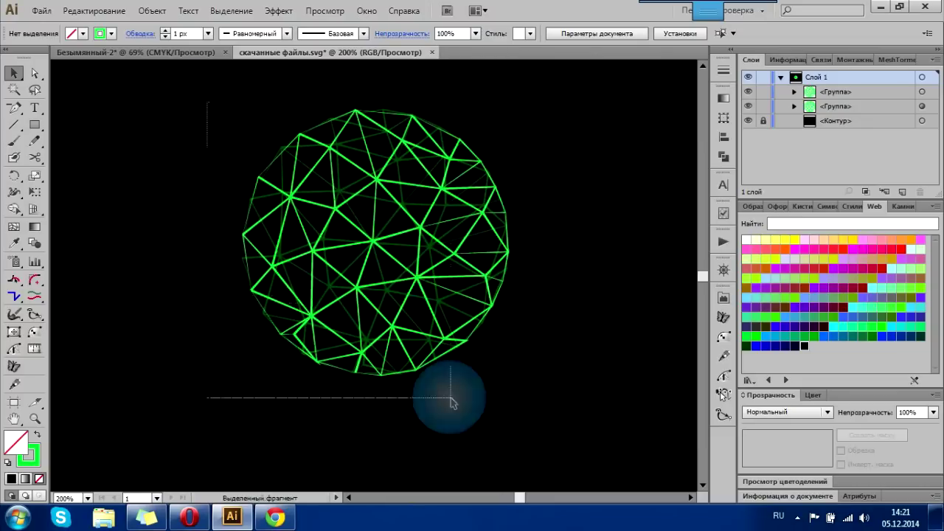
{"action": "left_click_drag", "start_coordinate": [214, 103], "coordinate": [599, 373]}
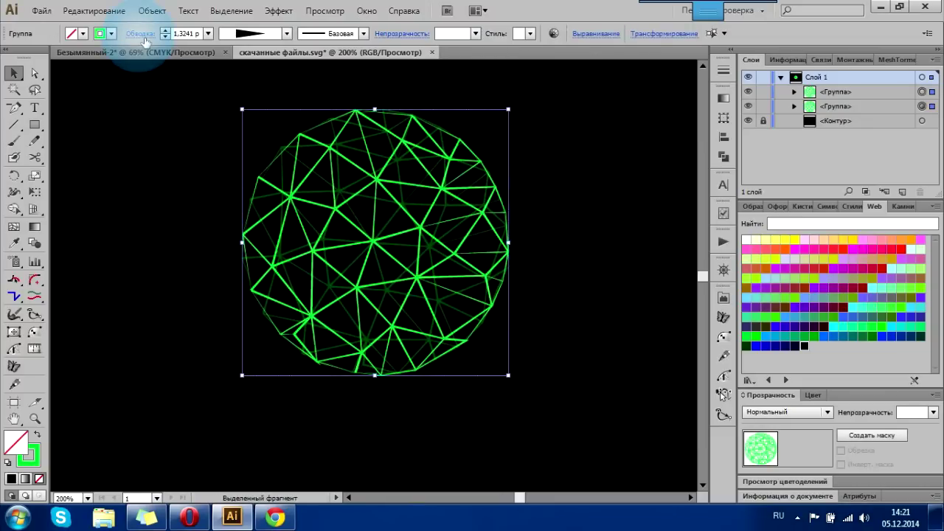
Select the whole sphere and set its stroke caps to Round Cap.
{"action": "left_click_drag", "start_coordinate": [206, 94], "coordinate": [612, 417]}
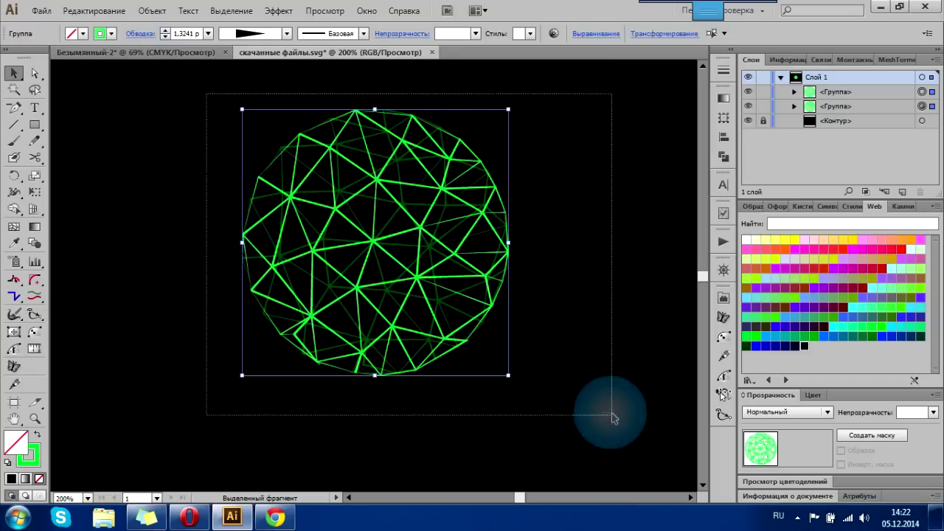
{"action": "left_click", "coordinate": [145, 34]}
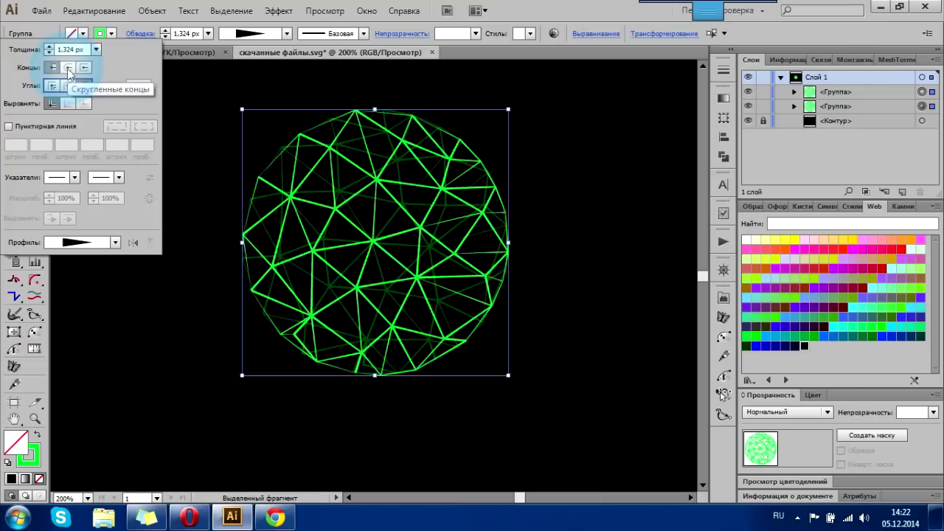
{"action": "left_click", "coordinate": [67, 68]}
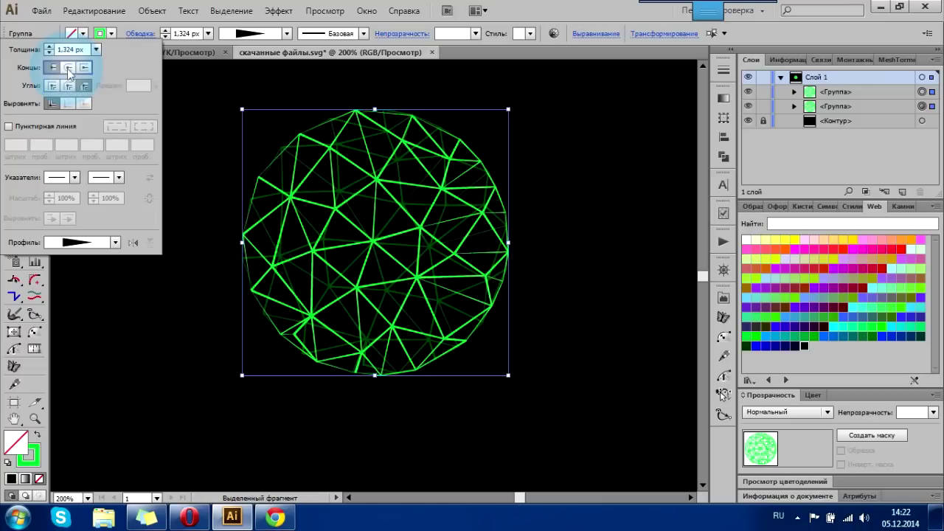
Zoom in on a vertex at the sphere's left edge and switch to the Lasso tool.
{"action": "scroll", "coordinate": [243, 199], "scroll_direction": "up", "scroll_amount": 3}
{"action": "scroll", "coordinate": [251, 193], "scroll_direction": "up", "scroll_amount": 2}
{"action": "scroll", "coordinate": [273, 188], "scroll_direction": "up", "scroll_amount": 3}
{"action": "scroll", "coordinate": [278, 184], "scroll_direction": "down", "scroll_amount": 4}
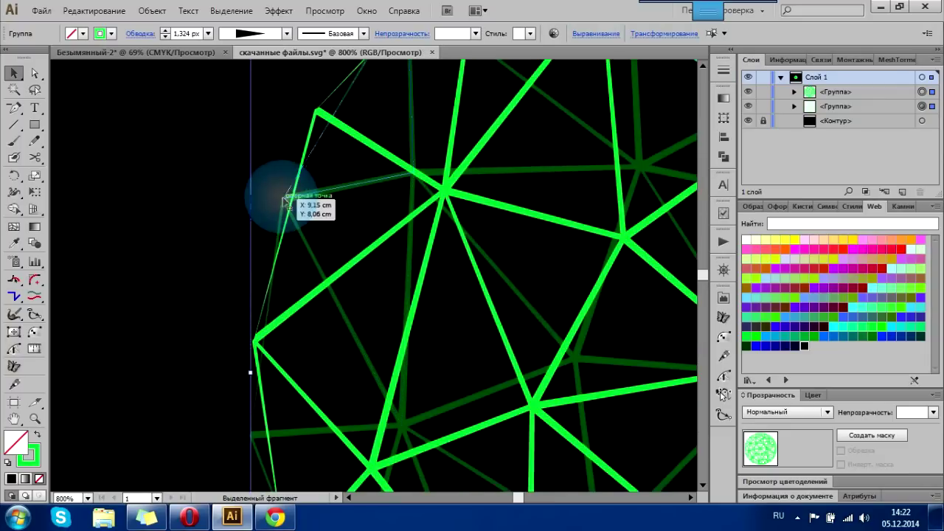
{"action": "scroll", "coordinate": [326, 274], "scroll_direction": "down", "scroll_amount": 3}
{"action": "scroll", "coordinate": [280, 247], "scroll_direction": "up", "scroll_amount": 4}
{"action": "scroll", "coordinate": [266, 249], "scroll_direction": "up", "scroll_amount": 3}
{"action": "mouse_move", "coordinate": [295, 249]}
{"action": "left_mouse_down"}
{"action": "mouse_move", "coordinate": [331, 267]}
{"action": "mouse_move", "coordinate": [437, 217]}
{"action": "mouse_move", "coordinate": [386, 257]}
{"action": "mouse_move", "coordinate": [389, 327]}
{"action": "left_mouse_up"}
{"action": "left_click", "coordinate": [35, 90]}
{"action": "scroll", "coordinate": [390, 327], "scroll_direction": "down", "scroll_amount": 1}
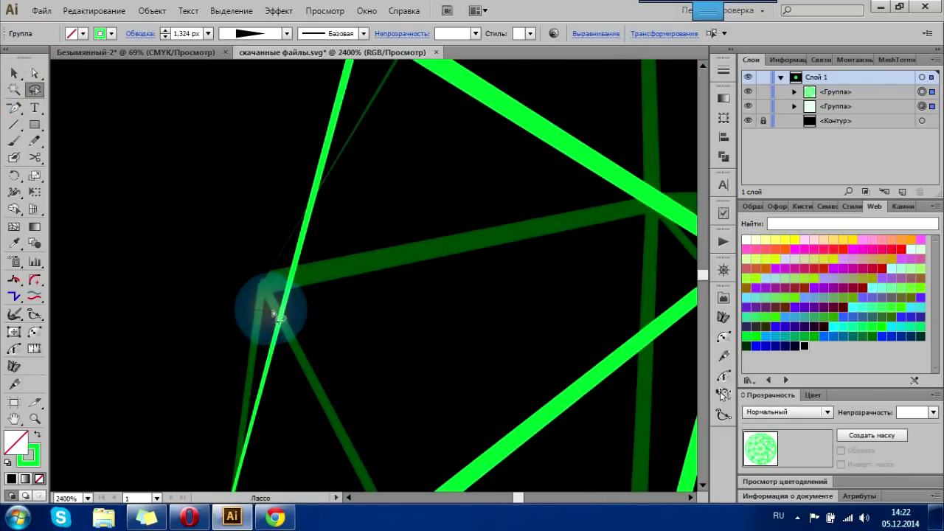
Lasso the stray anchor at the left-edge junction and drag it onto the outer vertex.
{"action": "left_click_drag", "start_coordinate": [254, 264], "coordinate": [268, 300]}
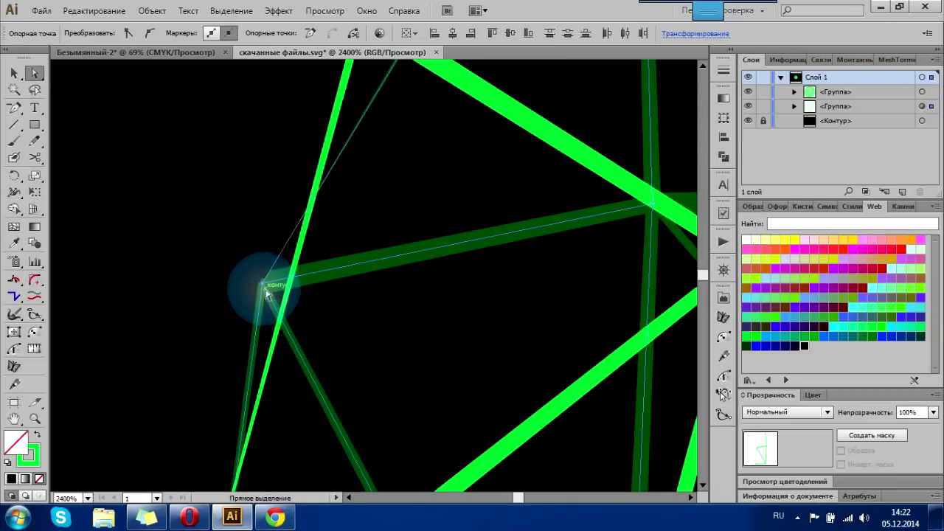
{"action": "scroll", "coordinate": [272, 294], "scroll_direction": "down", "scroll_amount": 2}
{"action": "scroll", "coordinate": [322, 306], "scroll_direction": "down", "scroll_amount": 1}
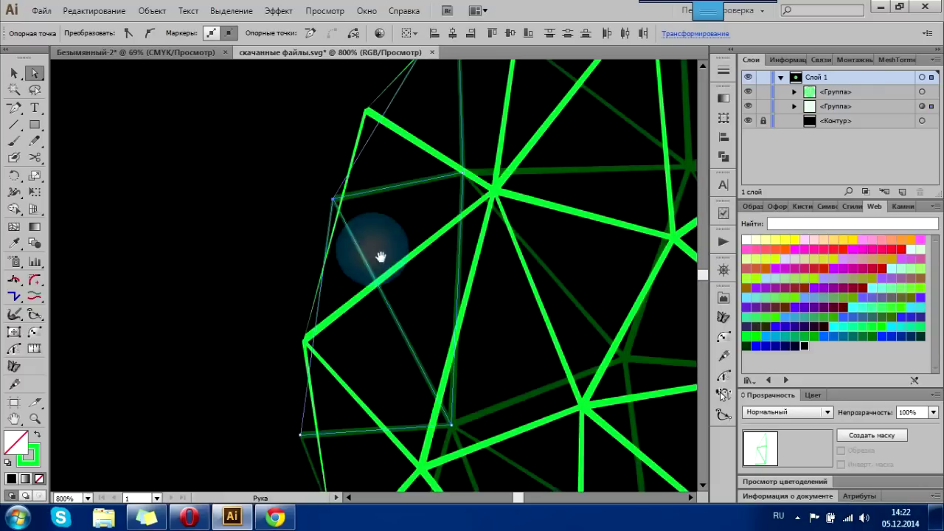
{"action": "left_click_drag", "start_coordinate": [335, 205], "coordinate": [307, 343]}
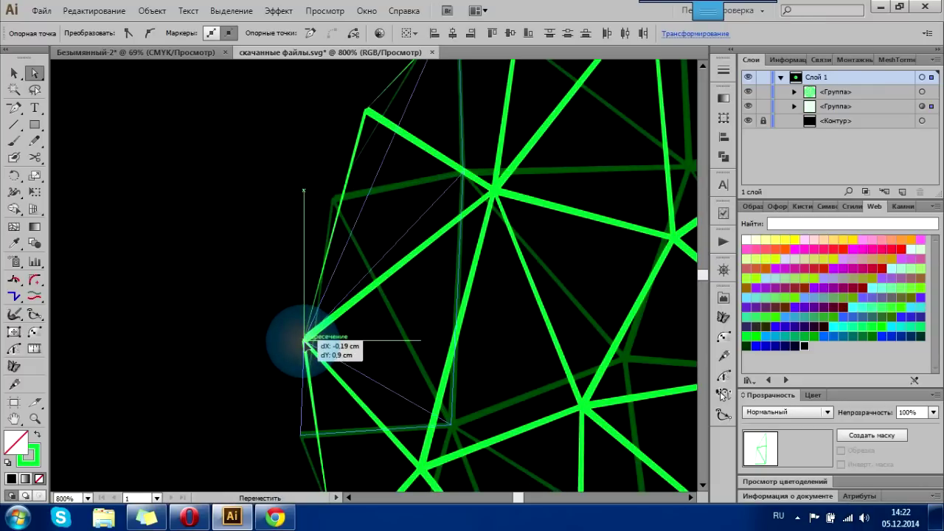
Snap two more faint-mesh anchors onto the lower-left vertex intersections.
{"action": "left_click_drag", "start_coordinate": [372, 376], "coordinate": [369, 200]}
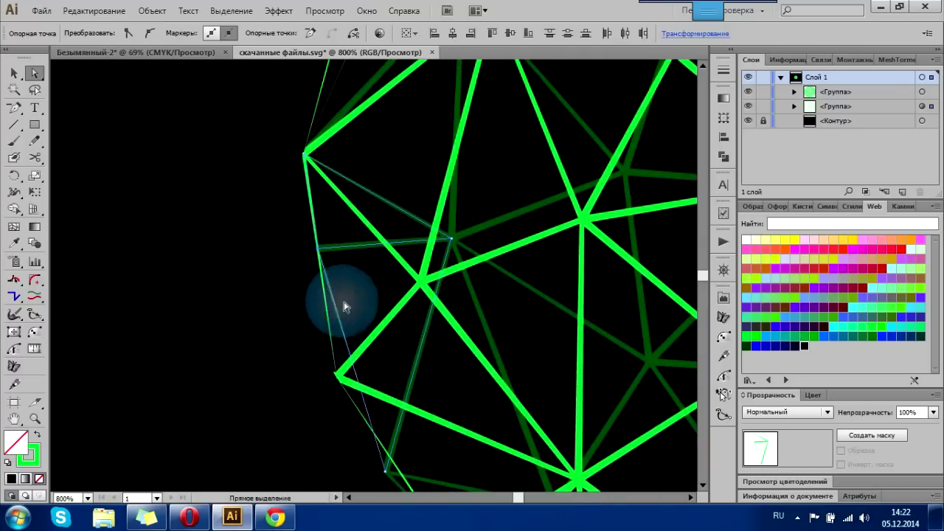
{"action": "left_click_drag", "start_coordinate": [402, 358], "coordinate": [394, 211]}
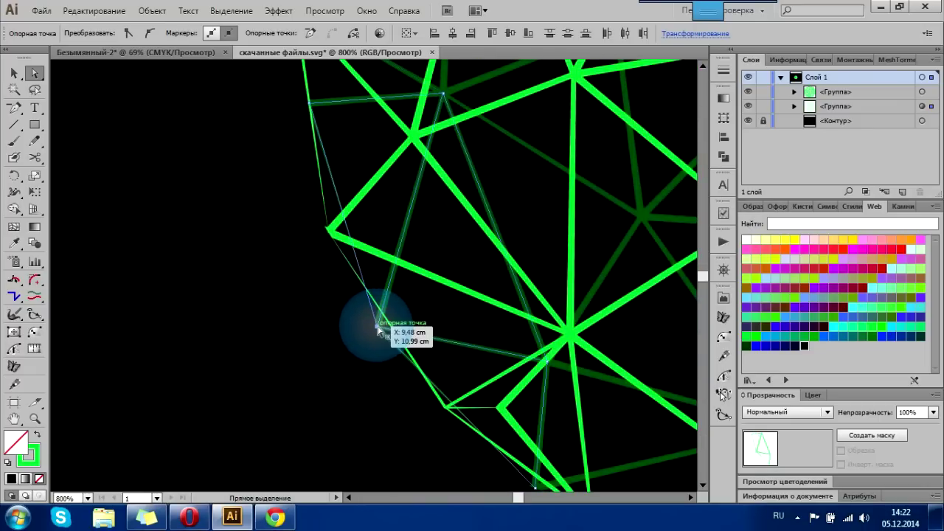
{"action": "left_click_drag", "start_coordinate": [377, 325], "coordinate": [385, 322]}
{"action": "key", "text": "ctrl+plus"}
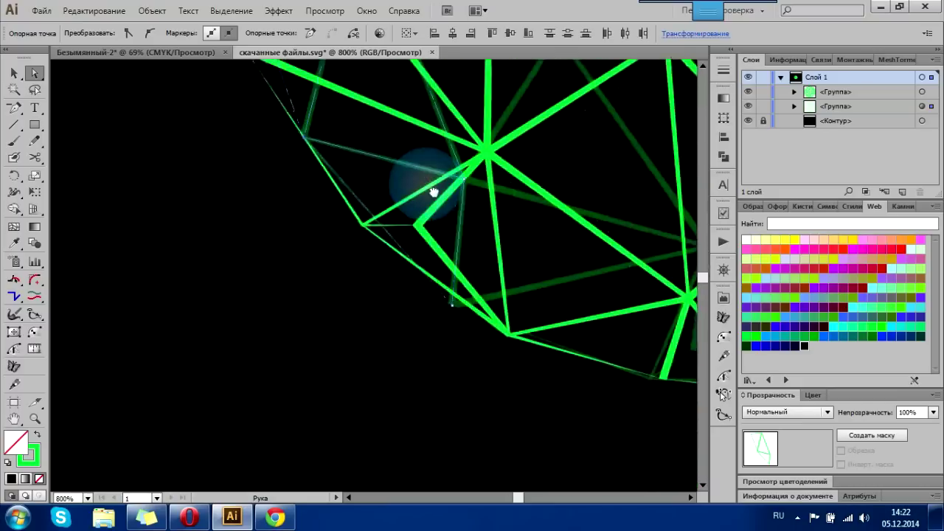
{"action": "scroll", "coordinate": [457, 321], "scroll_direction": "up", "scroll_amount": 2}
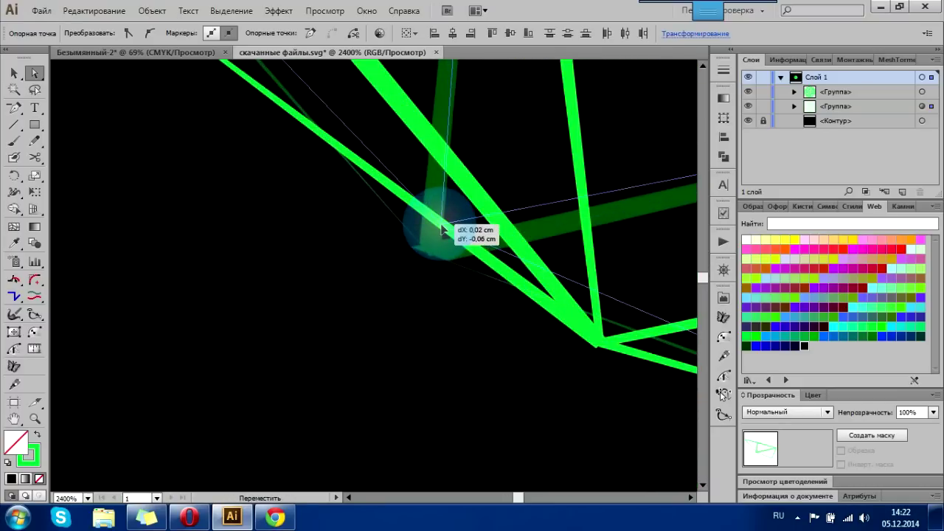
{"action": "mouse_move", "coordinate": [693, 421]}
{"action": "left_mouse_down"}
{"action": "mouse_move", "coordinate": [479, 360]}
{"action": "mouse_move", "coordinate": [455, 344]}
{"action": "mouse_move", "coordinate": [481, 322]}
{"action": "left_mouse_up"}
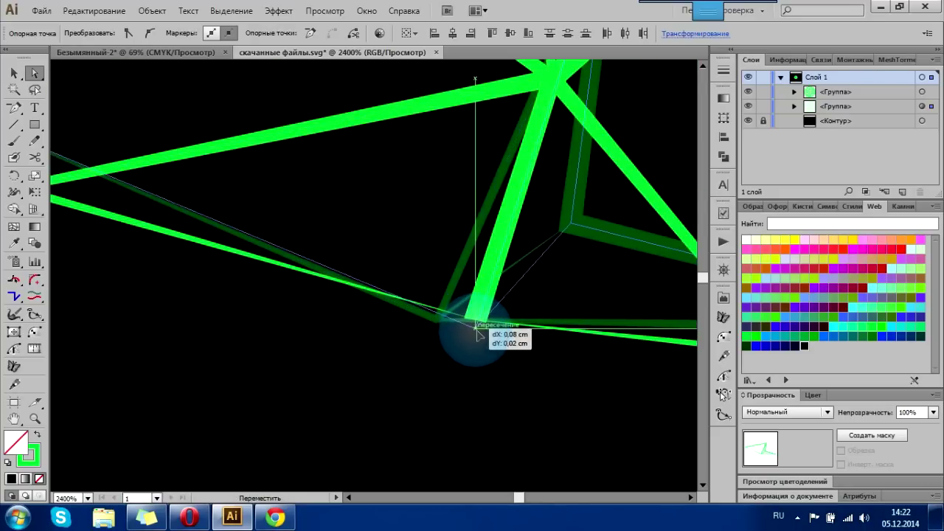
{"action": "left_click_drag", "start_coordinate": [527, 359], "coordinate": [453, 368]}
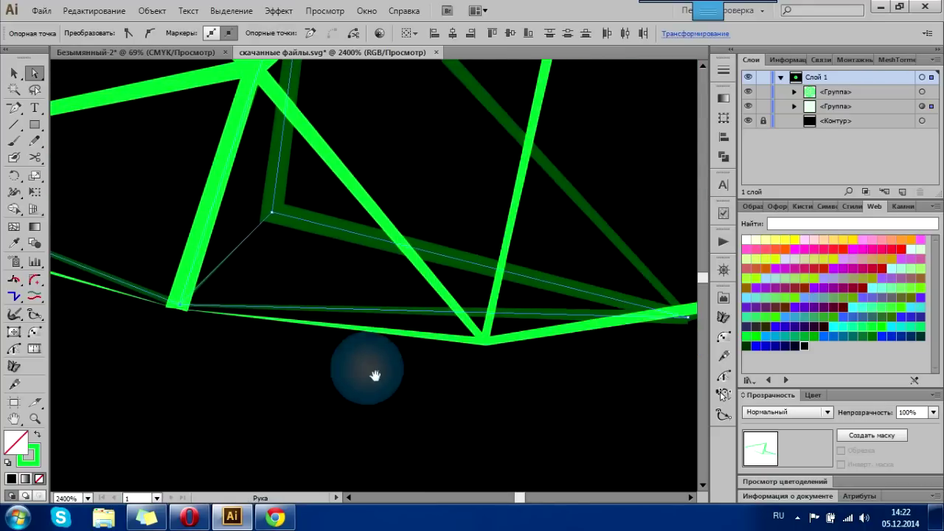
{"action": "scroll", "coordinate": [390, 337], "scroll_direction": "up", "scroll_amount": 3}
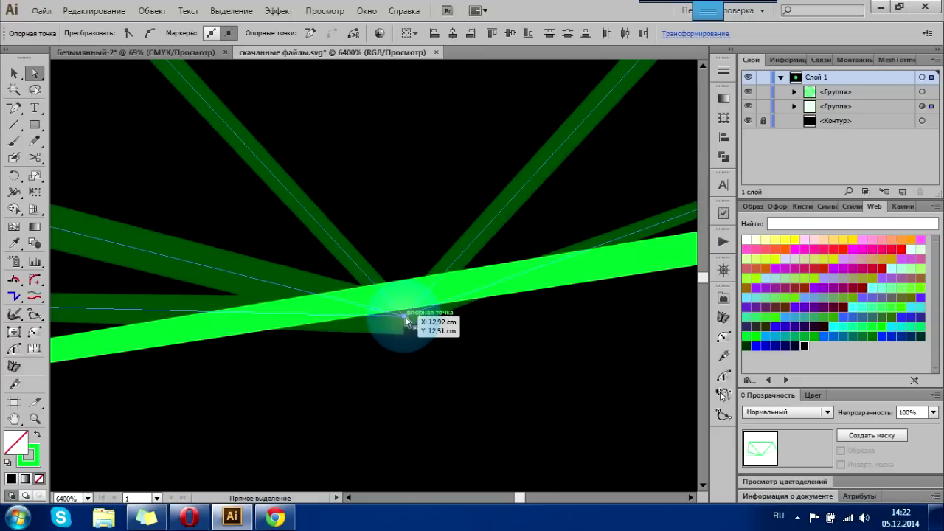
{"action": "scroll", "coordinate": [407, 322], "scroll_direction": "down", "scroll_amount": 3}
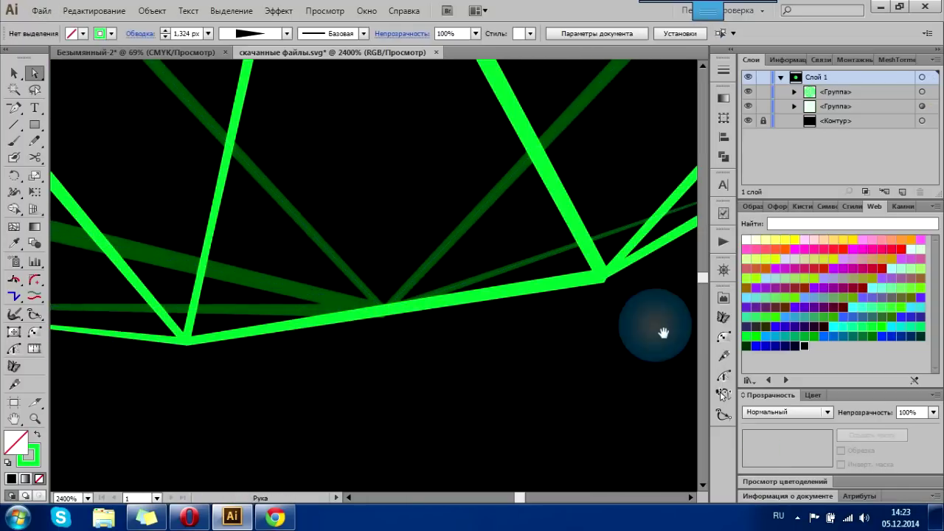
Move a stray anchor and a neighbouring one onto their upper-left mesh junctions.
{"action": "left_click_drag", "start_coordinate": [663, 333], "coordinate": [368, 389]}
{"action": "scroll", "coordinate": [419, 310], "scroll_direction": "up", "scroll_amount": 3}
{"action": "mouse_move", "coordinate": [372, 325]}
{"action": "left_mouse_down"}
{"action": "mouse_move", "coordinate": [334, 318]}
{"action": "mouse_move", "coordinate": [351, 329]}
{"action": "left_mouse_up"}
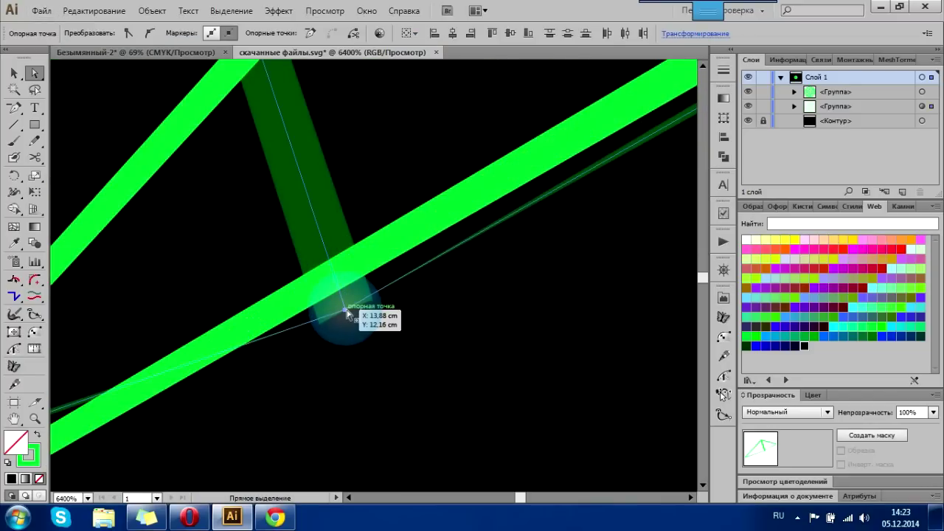
{"action": "scroll", "coordinate": [505, 269], "scroll_direction": "down", "scroll_amount": 2}
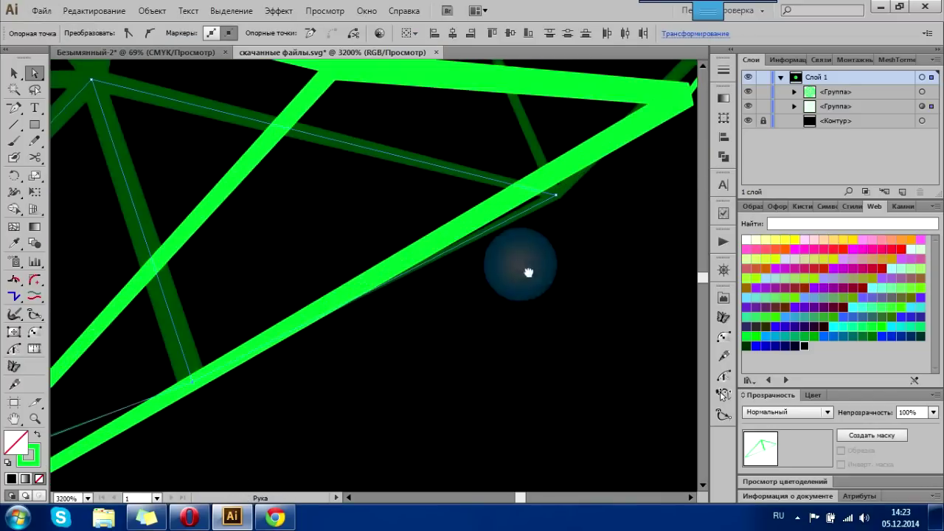
{"action": "scroll", "coordinate": [528, 273], "scroll_direction": "up", "scroll_amount": 1}
{"action": "scroll", "coordinate": [516, 270], "scroll_direction": "up", "scroll_amount": 1}
{"action": "mouse_move", "coordinate": [512, 217]}
{"action": "left_mouse_down"}
{"action": "mouse_move", "coordinate": [519, 193]}
{"action": "mouse_move", "coordinate": [481, 222]}
{"action": "mouse_move", "coordinate": [488, 205]}
{"action": "left_mouse_up"}
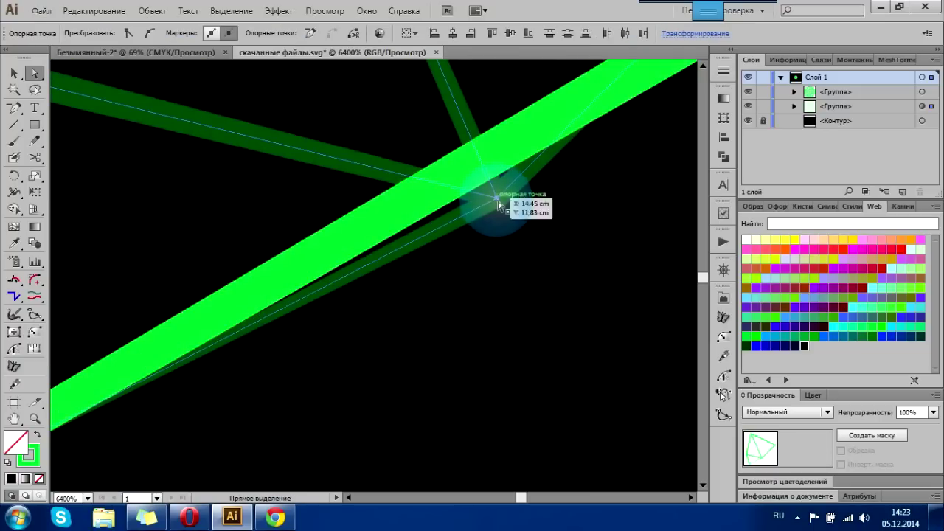
{"action": "scroll", "coordinate": [491, 206], "scroll_direction": "down", "scroll_amount": 1}
{"action": "mouse_move", "coordinate": [548, 305]}
{"action": "left_mouse_down"}
{"action": "mouse_move", "coordinate": [525, 323]}
{"action": "mouse_move", "coordinate": [596, 265]}
{"action": "mouse_move", "coordinate": [508, 219]}
{"action": "left_mouse_up"}
{"action": "mouse_move", "coordinate": [482, 253]}
{"action": "left_mouse_down"}
{"action": "mouse_move", "coordinate": [492, 234]}
{"action": "mouse_move", "coordinate": [479, 216]}
{"action": "left_mouse_up"}
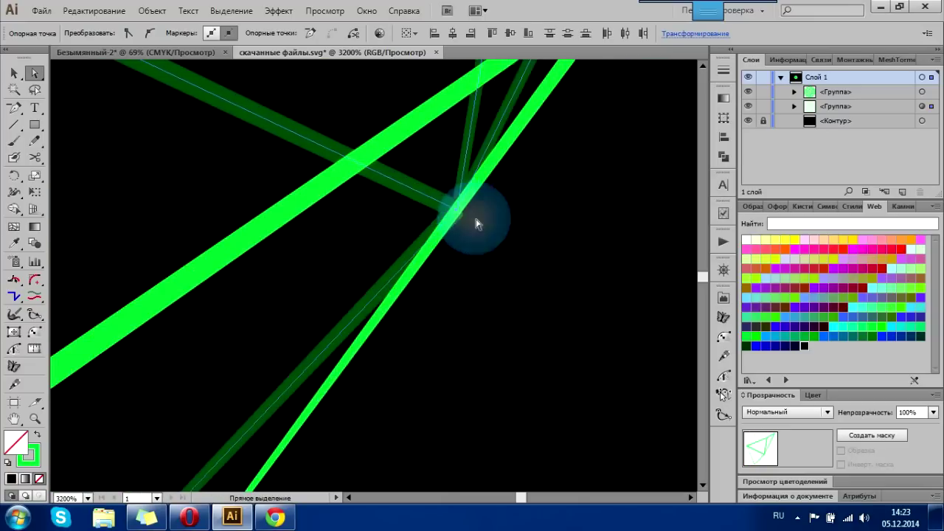
Place two more misaligned anchors on their line junctions so the edges meet.
{"action": "scroll", "coordinate": [578, 204], "scroll_direction": "down", "scroll_amount": 1}
{"action": "mouse_move", "coordinate": [578, 204]}
{"action": "left_mouse_down"}
{"action": "mouse_move", "coordinate": [579, 255]}
{"action": "mouse_move", "coordinate": [612, 214]}
{"action": "mouse_move", "coordinate": [509, 296]}
{"action": "left_mouse_up"}
{"action": "scroll", "coordinate": [508, 297], "scroll_direction": "up", "scroll_amount": 2}
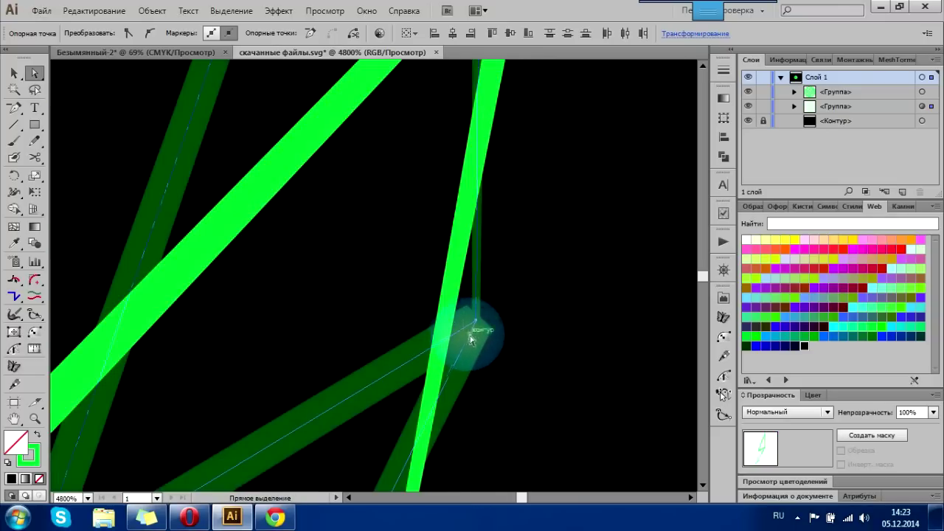
{"action": "scroll", "coordinate": [459, 323], "scroll_direction": "down", "scroll_amount": 2}
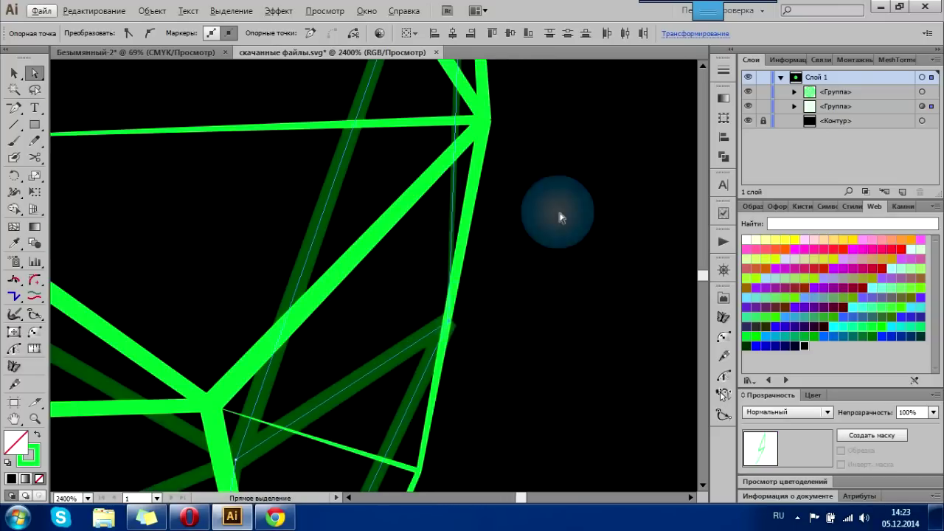
{"action": "scroll", "coordinate": [560, 210], "scroll_direction": "up", "scroll_amount": 3}
{"action": "scroll", "coordinate": [557, 226], "scroll_direction": "up", "scroll_amount": 2}
{"action": "scroll", "coordinate": [452, 275], "scroll_direction": "up", "scroll_amount": 1}
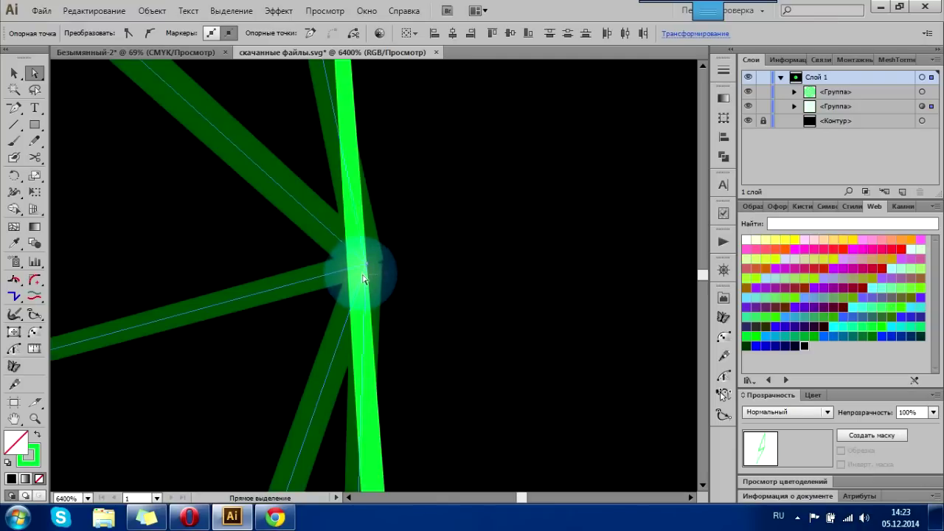
{"action": "left_click_drag", "start_coordinate": [357, 268], "coordinate": [354, 264]}
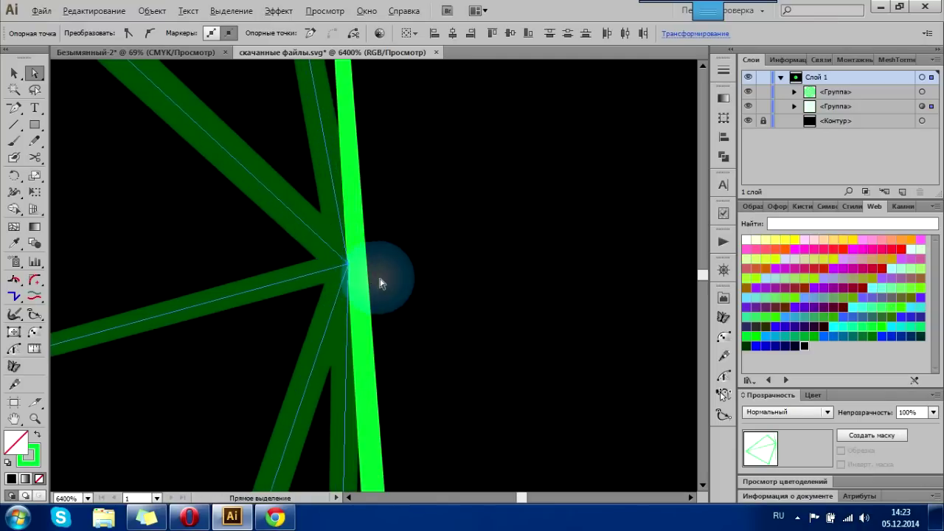
{"action": "scroll", "coordinate": [381, 276], "scroll_direction": "down", "scroll_amount": 5}
{"action": "scroll", "coordinate": [389, 308], "scroll_direction": "up", "scroll_amount": 2}
{"action": "scroll", "coordinate": [384, 297], "scroll_direction": "up", "scroll_amount": 2}
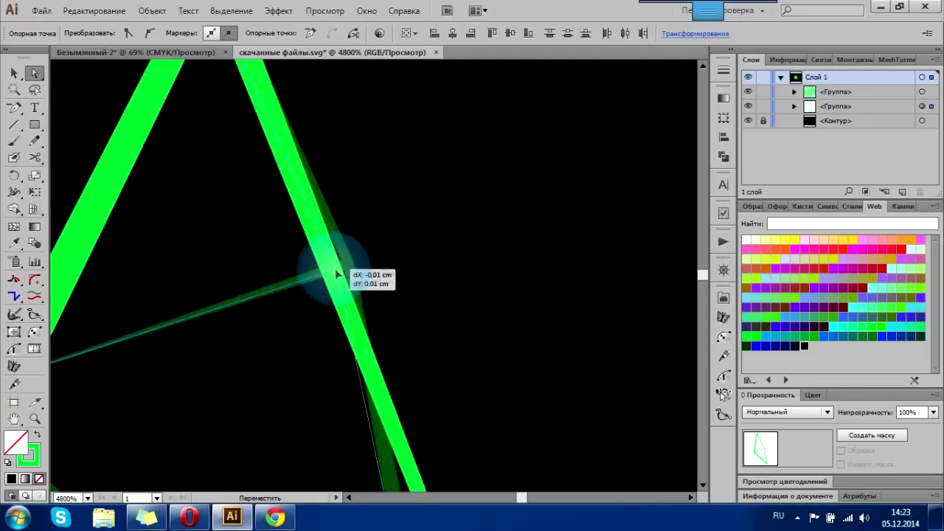
{"action": "scroll", "coordinate": [329, 276], "scroll_direction": "down", "scroll_amount": 3}
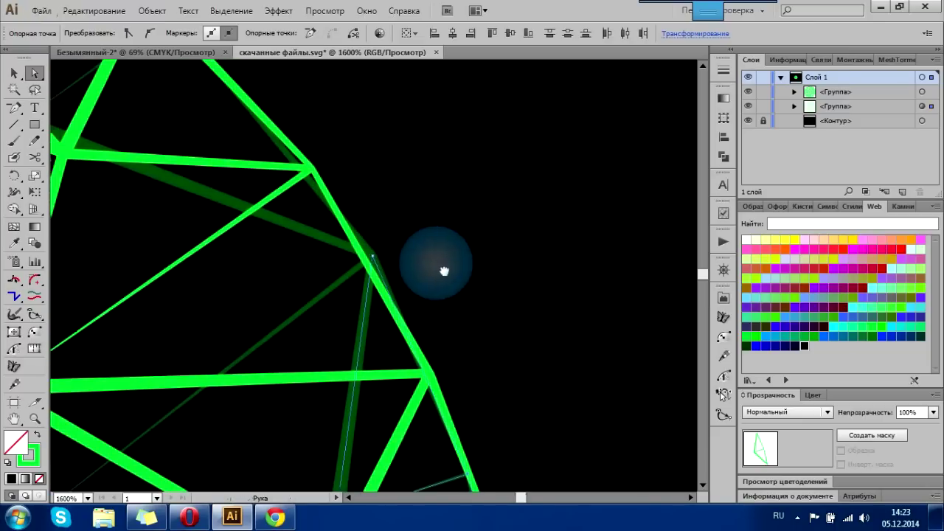
{"action": "scroll", "coordinate": [389, 254], "scroll_direction": "up", "scroll_amount": 4}
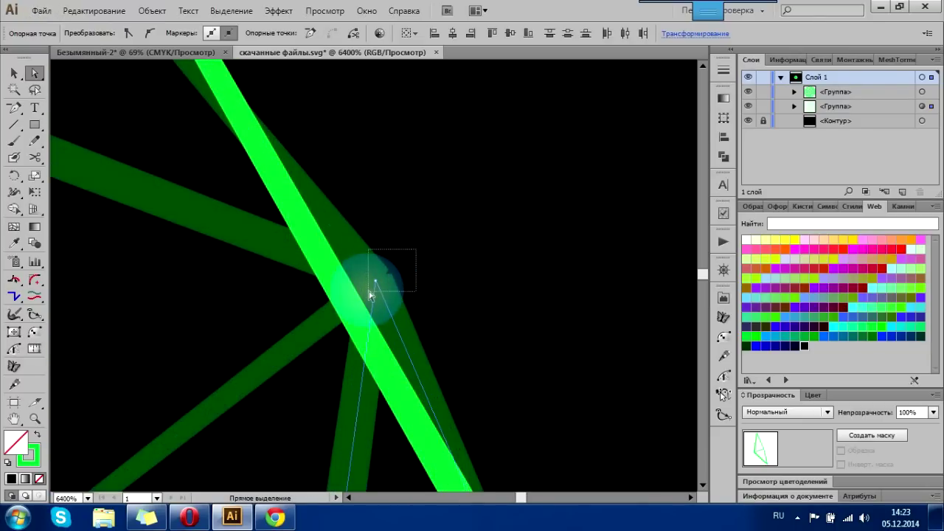
{"action": "left_click_drag", "start_coordinate": [377, 287], "coordinate": [353, 314]}
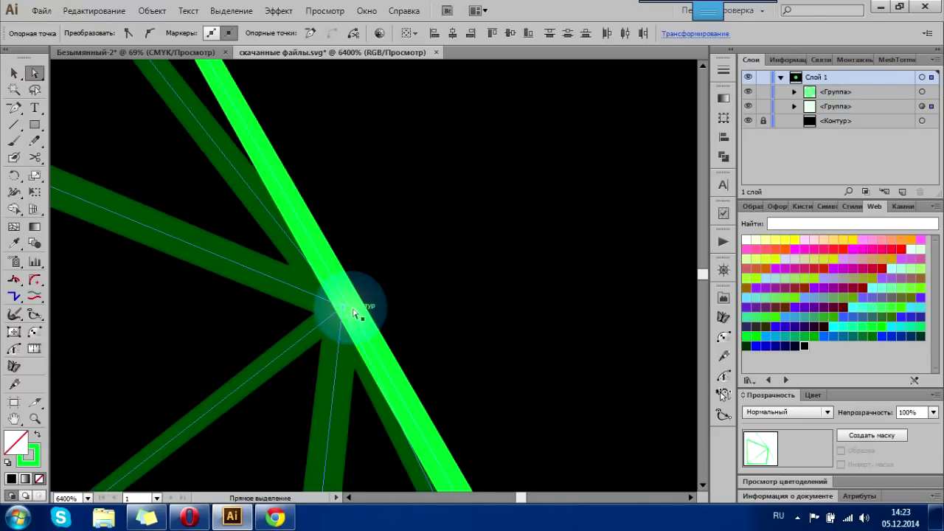
Nudge the top vertex and two adjacent corners so their edges join.
{"action": "scroll", "coordinate": [370, 277], "scroll_direction": "down", "scroll_amount": 3}
{"action": "mouse_move", "coordinate": [370, 278]}
{"action": "left_mouse_down"}
{"action": "mouse_move", "coordinate": [573, 389]}
{"action": "mouse_move", "coordinate": [421, 223]}
{"action": "mouse_move", "coordinate": [288, 182]}
{"action": "mouse_move", "coordinate": [405, 250]}
{"action": "mouse_move", "coordinate": [347, 284]}
{"action": "mouse_move", "coordinate": [658, 335]}
{"action": "left_mouse_up"}
{"action": "scroll", "coordinate": [339, 238], "scroll_direction": "up", "scroll_amount": 3}
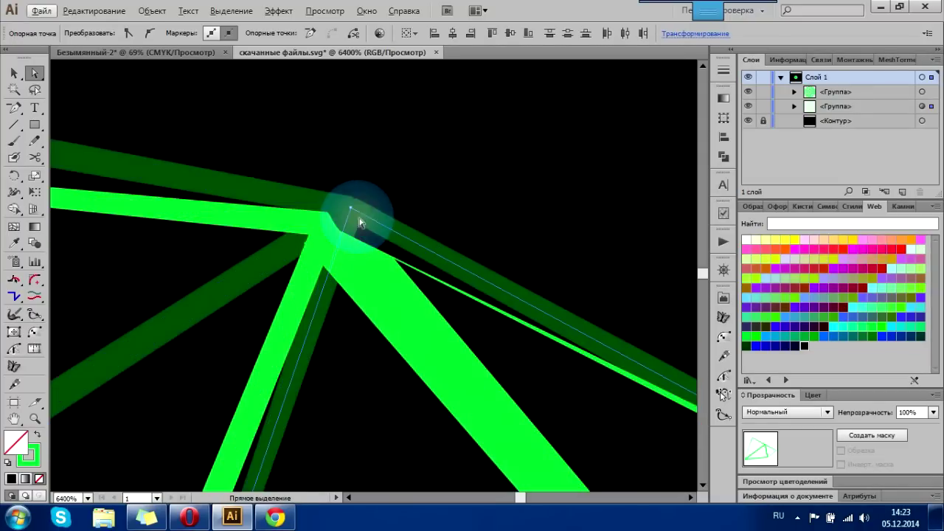
{"action": "left_click_drag", "start_coordinate": [353, 211], "coordinate": [338, 237]}
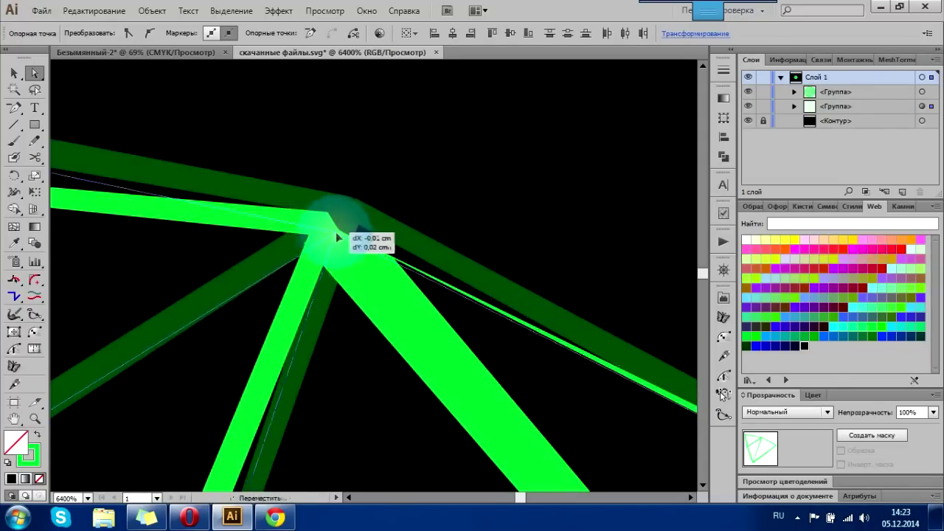
{"action": "scroll", "coordinate": [330, 235], "scroll_direction": "down", "scroll_amount": 3}
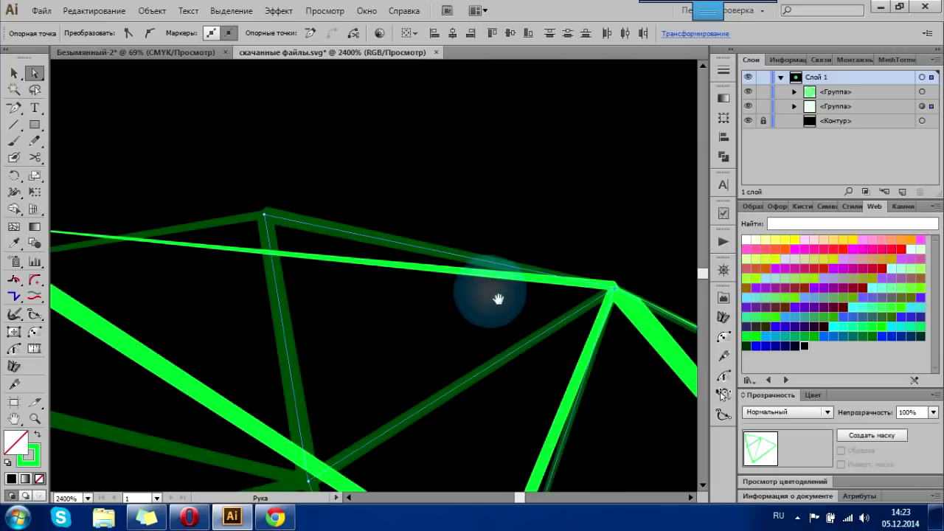
{"action": "left_click_drag", "start_coordinate": [499, 298], "coordinate": [376, 275]}
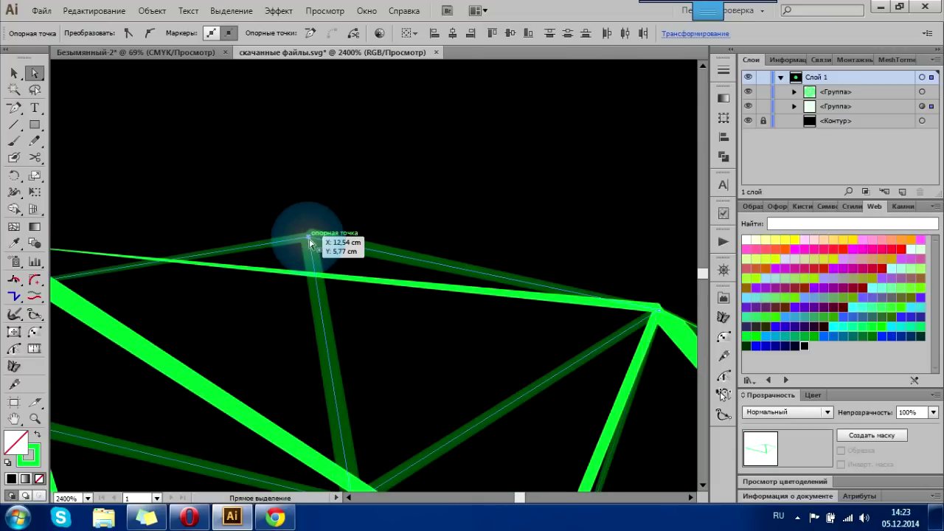
{"action": "left_click_drag", "start_coordinate": [313, 280], "coordinate": [303, 310]}
{"action": "scroll", "coordinate": [280, 332], "scroll_direction": "down", "scroll_amount": 2}
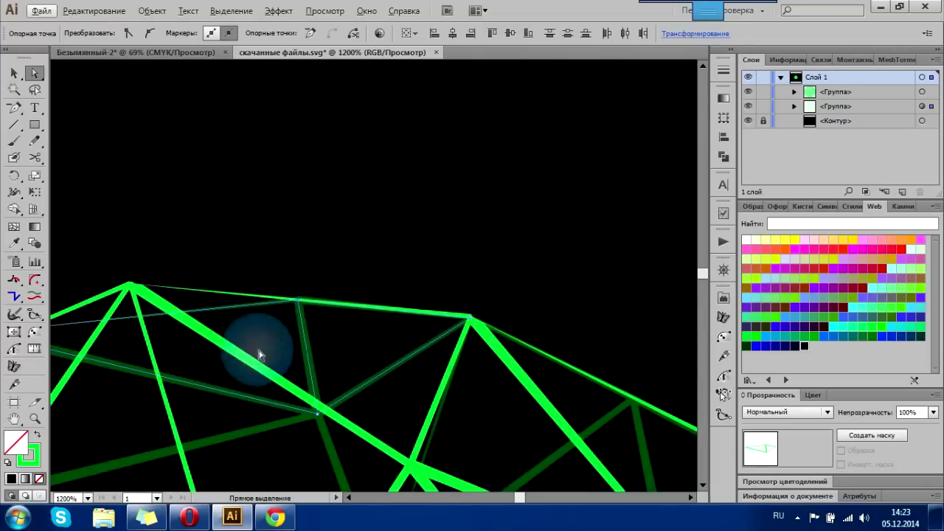
{"action": "scroll", "coordinate": [287, 223], "scroll_direction": "up", "scroll_amount": 3}
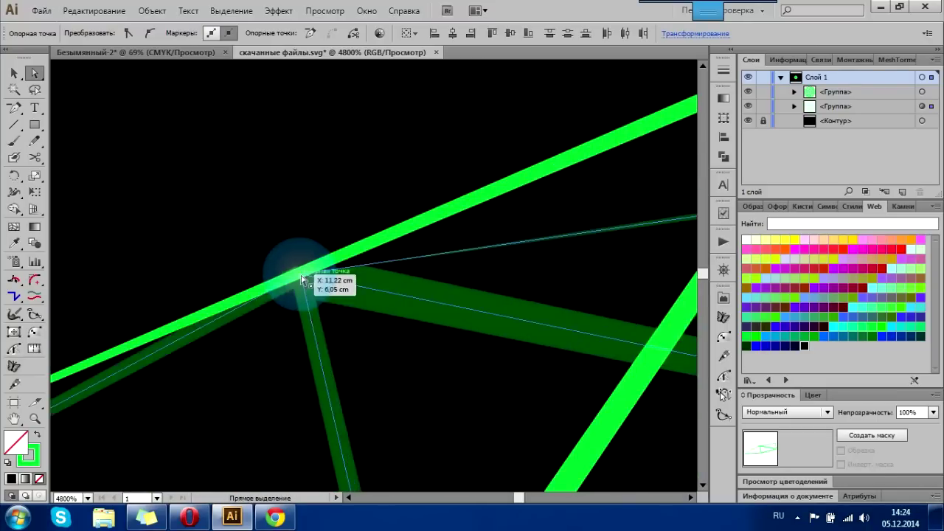
{"action": "left_click_drag", "start_coordinate": [280, 230], "coordinate": [295, 274]}
Shift the last vertex down-right to close its joint, then zoom out to the whole sphere.
{"action": "scroll", "coordinate": [268, 365], "scroll_direction": "down", "scroll_amount": 2}
{"action": "scroll", "coordinate": [421, 243], "scroll_direction": "down", "scroll_amount": 2}
{"action": "scroll", "coordinate": [518, 243], "scroll_direction": "up", "scroll_amount": 2}
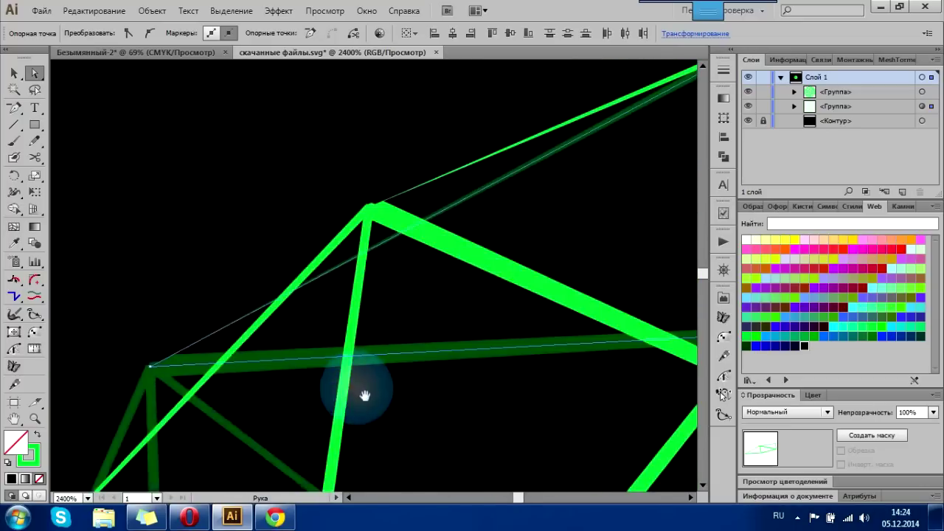
{"action": "scroll", "coordinate": [242, 243], "scroll_direction": "down", "scroll_amount": 2}
{"action": "left_click_drag", "start_coordinate": [238, 265], "coordinate": [269, 312]}
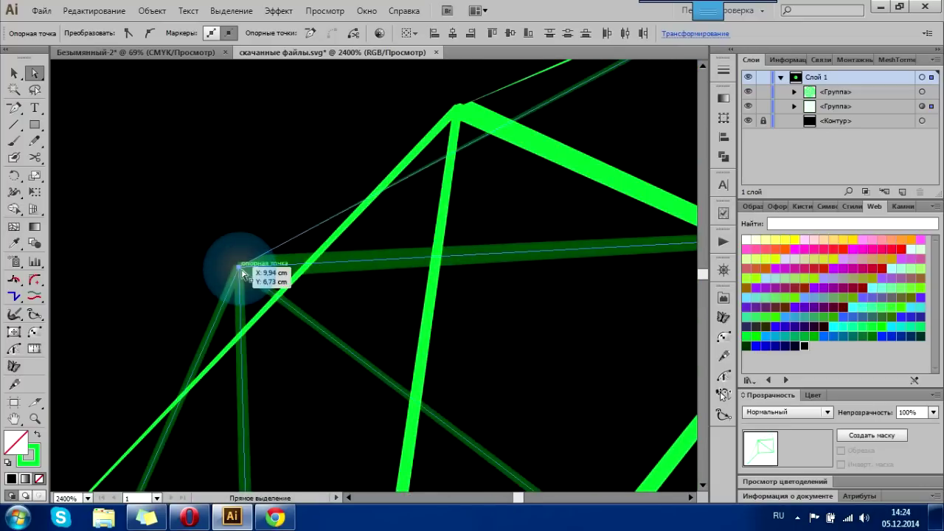
{"action": "scroll", "coordinate": [275, 326], "scroll_direction": "down", "scroll_amount": 3}
{"action": "scroll", "coordinate": [359, 300], "scroll_direction": "down", "scroll_amount": 1}
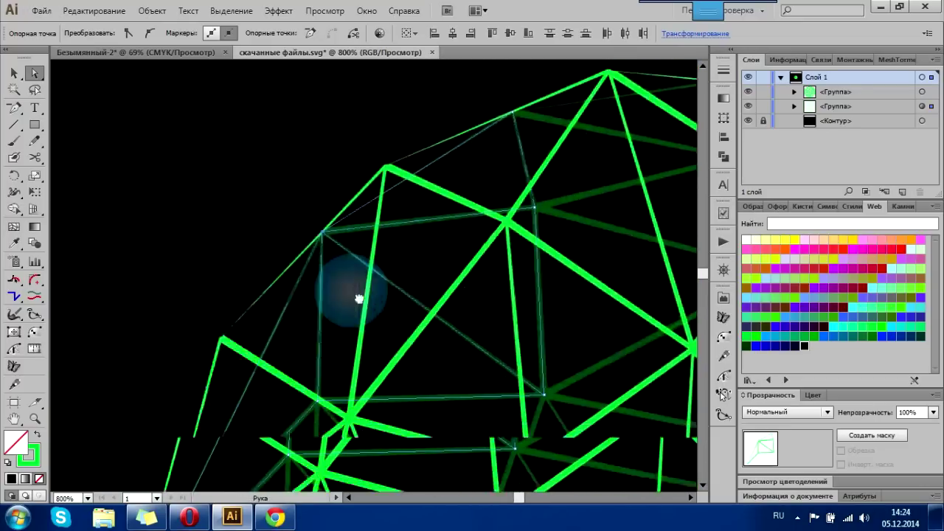
{"action": "left_click_drag", "start_coordinate": [405, 243], "coordinate": [319, 347]}
{"action": "scroll", "coordinate": [563, 326], "scroll_direction": "down", "scroll_amount": 3}
{"action": "left_click_drag", "start_coordinate": [596, 354], "coordinate": [552, 311]}
{"action": "scroll", "coordinate": [550, 313], "scroll_direction": "up", "scroll_amount": 1}
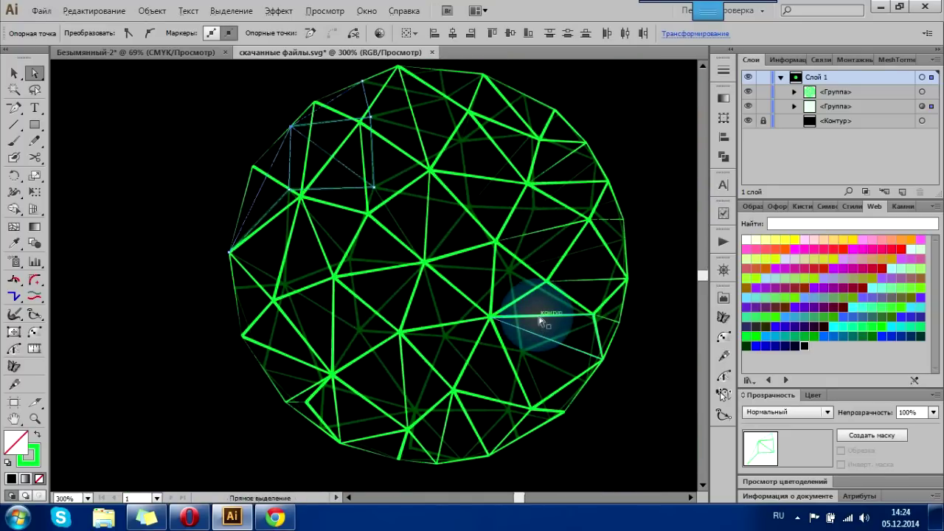
Select the sphere group and apply Object > Expand Appearance to turn strokes into filled shapes.
{"action": "left_click", "coordinate": [13, 73]}
{"action": "left_click", "coordinate": [89, 143]}
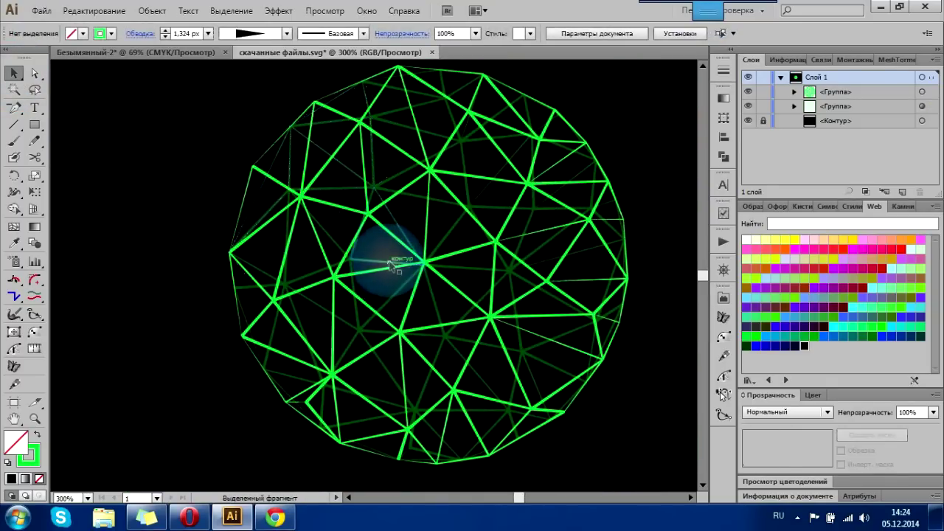
{"action": "left_click", "coordinate": [354, 240]}
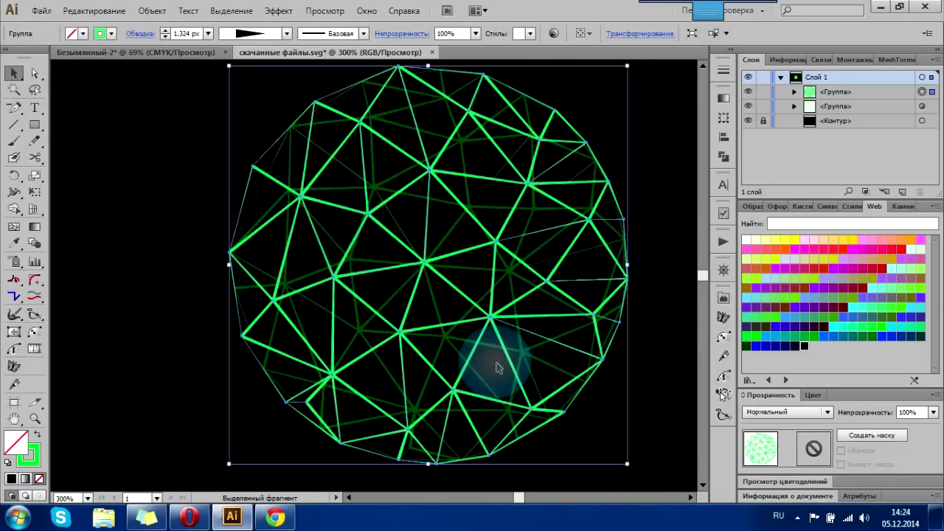
{"action": "left_click", "coordinate": [153, 10]}
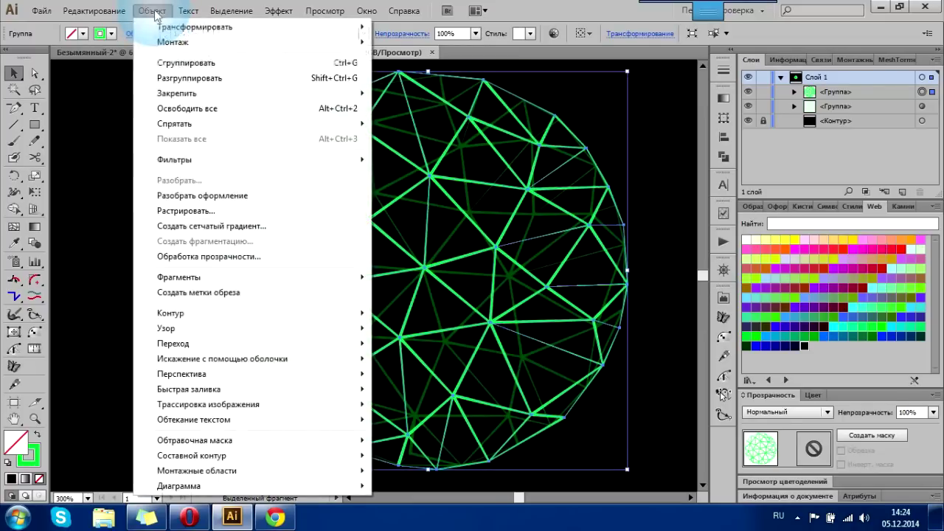
{"action": "left_click", "coordinate": [203, 198]}
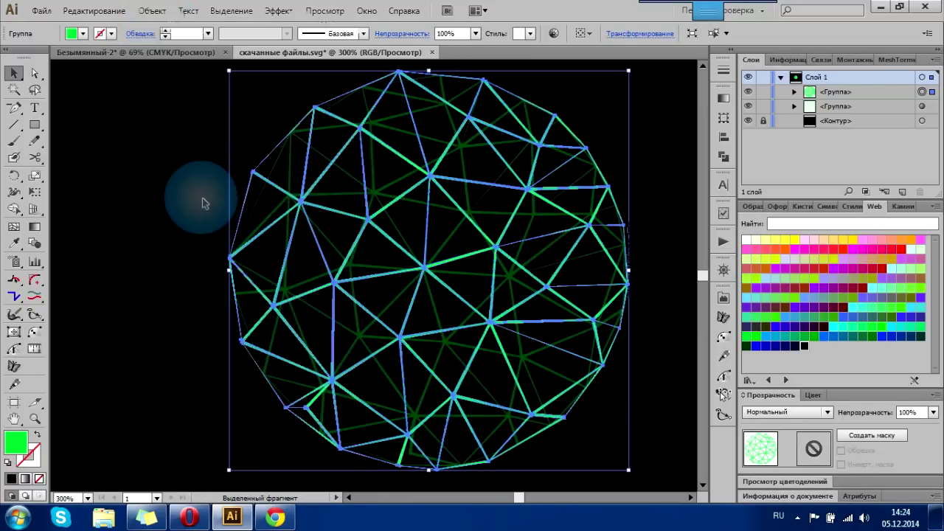
{"action": "scroll", "coordinate": [421, 263], "scroll_direction": "up", "scroll_amount": 4}
{"action": "scroll", "coordinate": [418, 265], "scroll_direction": "down", "scroll_amount": 2}
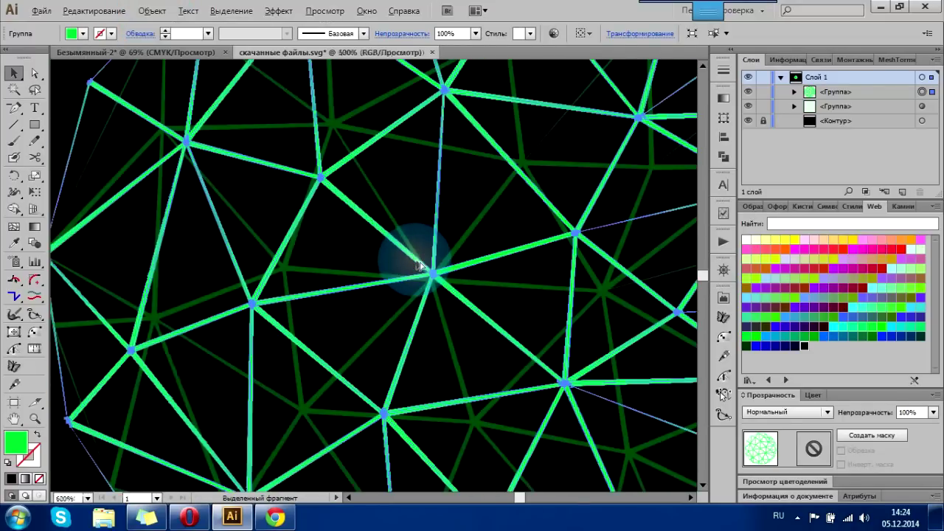
{"action": "scroll", "coordinate": [418, 265], "scroll_direction": "down", "scroll_amount": 1}
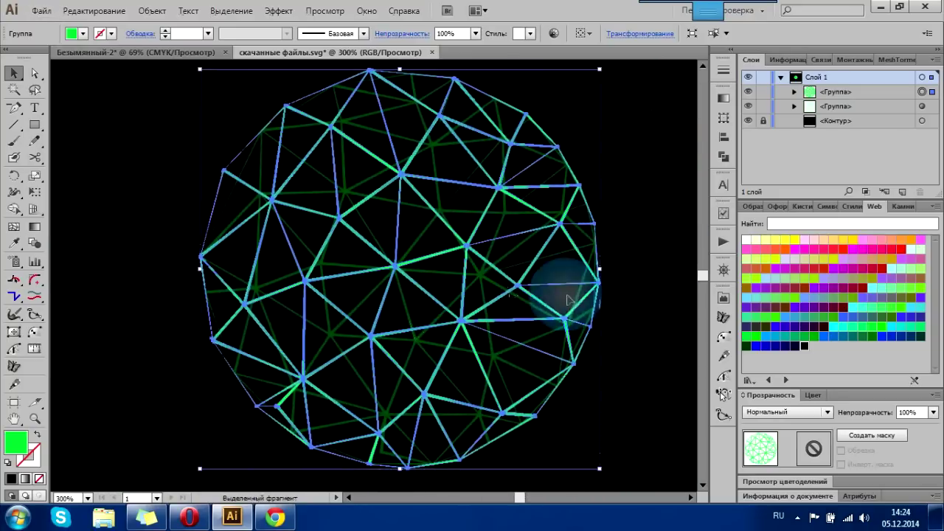
Apply a radial gradient fill with dark and bright green stops, no white stop, midpoint 70.25%.
{"action": "left_click", "coordinate": [24, 478]}
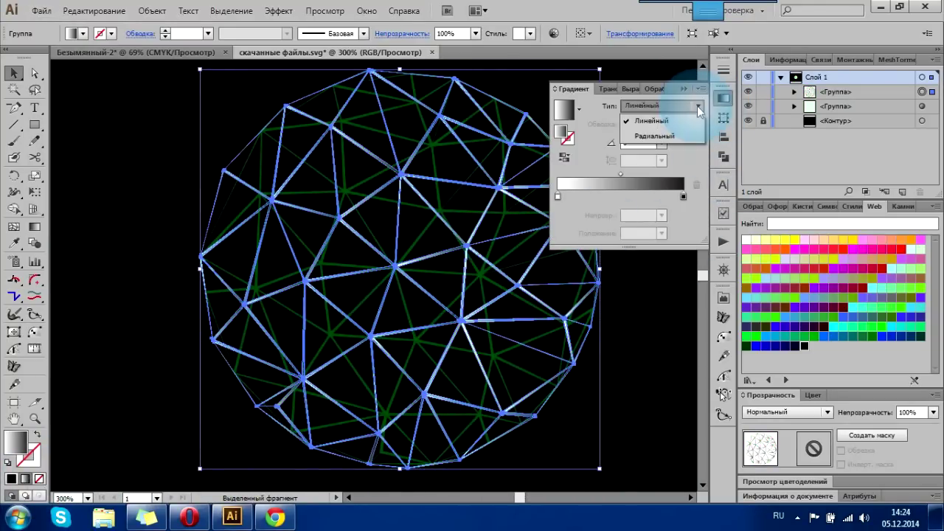
{"action": "left_click", "coordinate": [667, 136]}
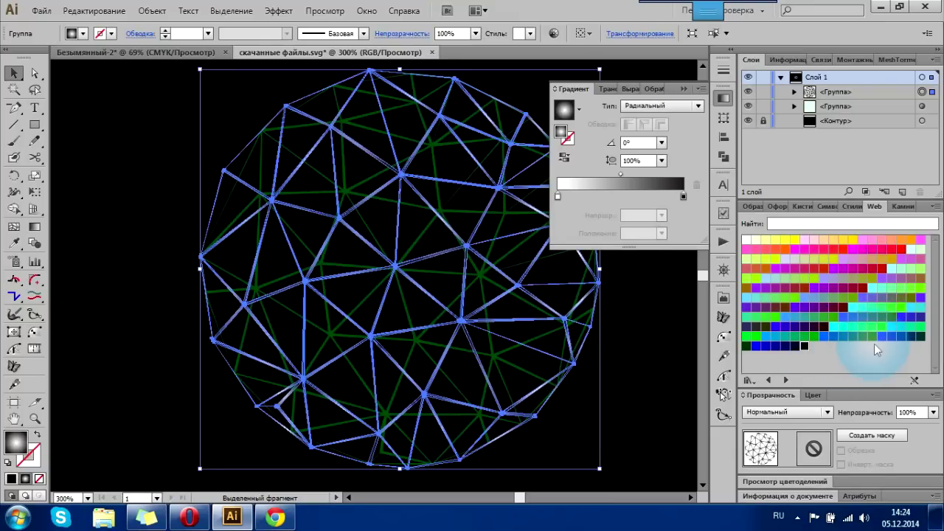
{"action": "left_click_drag", "start_coordinate": [879, 345], "coordinate": [684, 197]}
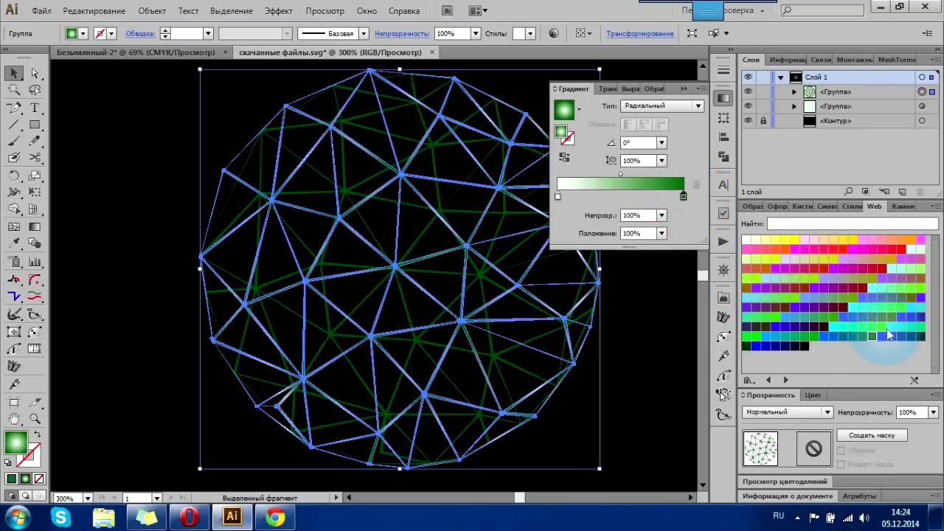
{"action": "left_click", "coordinate": [658, 196]}
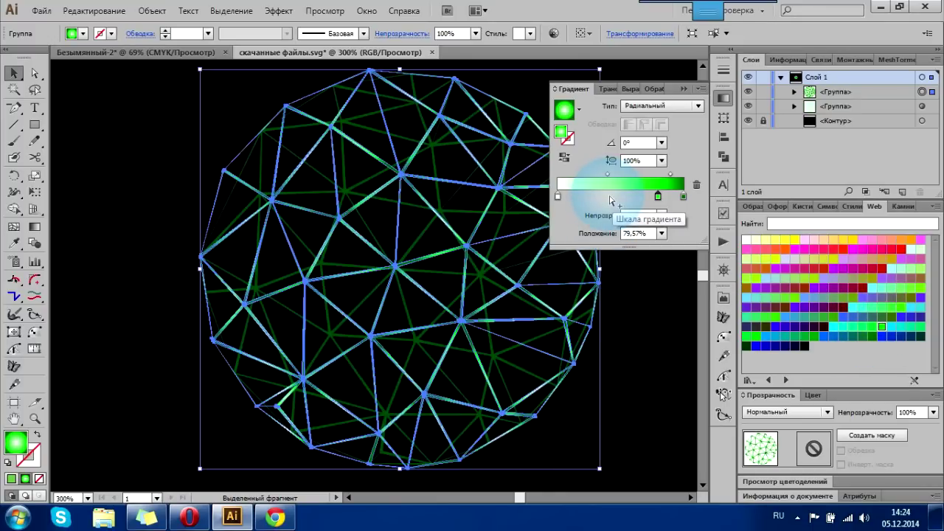
{"action": "left_click_drag", "start_coordinate": [557, 196], "coordinate": [581, 234]}
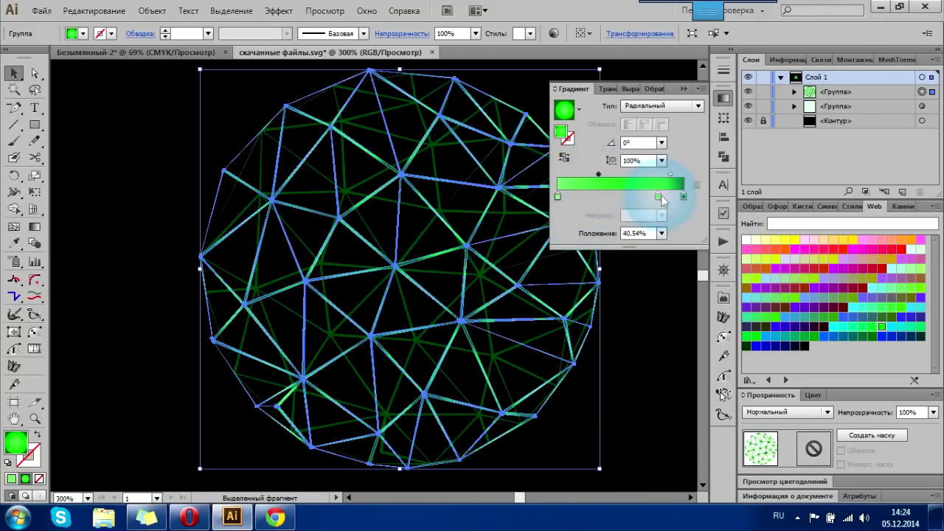
{"action": "left_click_drag", "start_coordinate": [666, 181], "coordinate": [668, 180]}
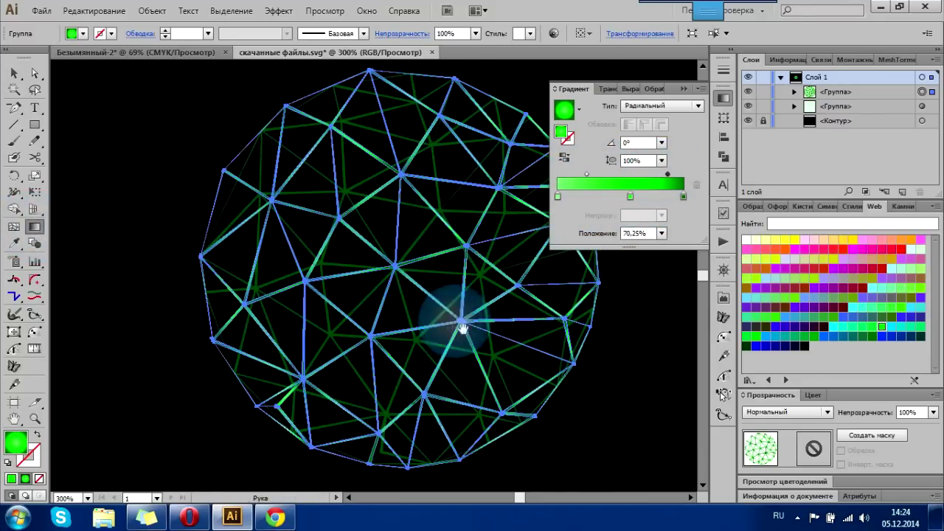
Drag the gradient from the sphere's centre out to its upper-right edge.
{"action": "left_click", "coordinate": [459, 320]}
{"action": "left_click_drag", "start_coordinate": [346, 267], "coordinate": [505, 149]}
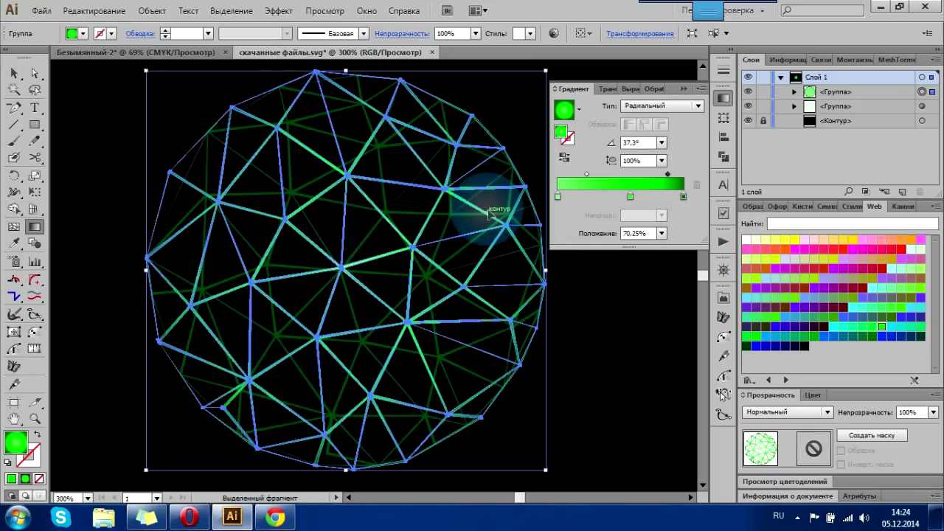
{"action": "left_click_drag", "start_coordinate": [351, 293], "coordinate": [506, 152]}
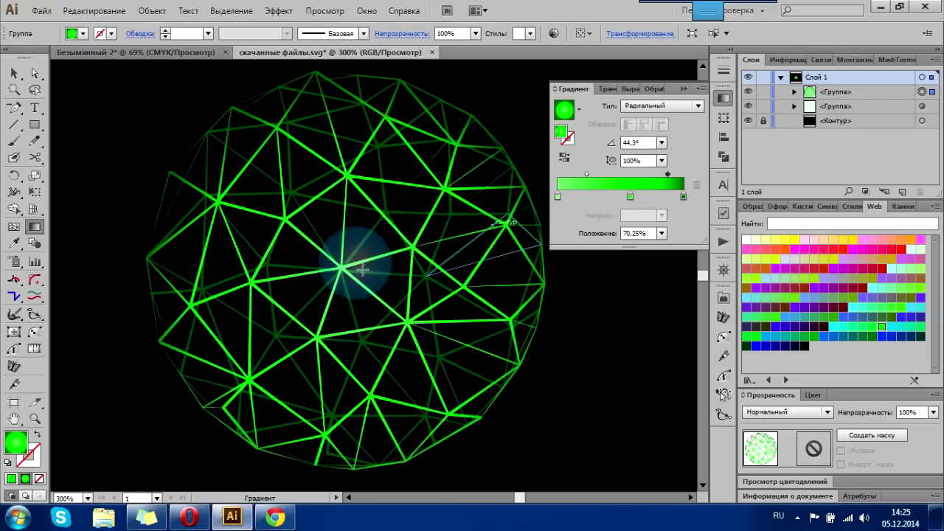
{"action": "left_click_drag", "start_coordinate": [351, 262], "coordinate": [505, 172]}
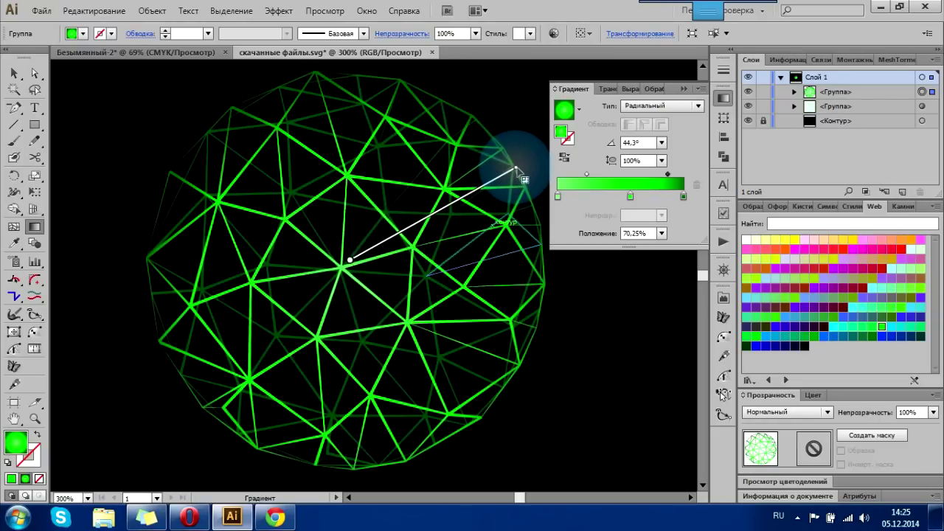
{"action": "left_click_drag", "start_coordinate": [516, 169], "coordinate": [519, 173]}
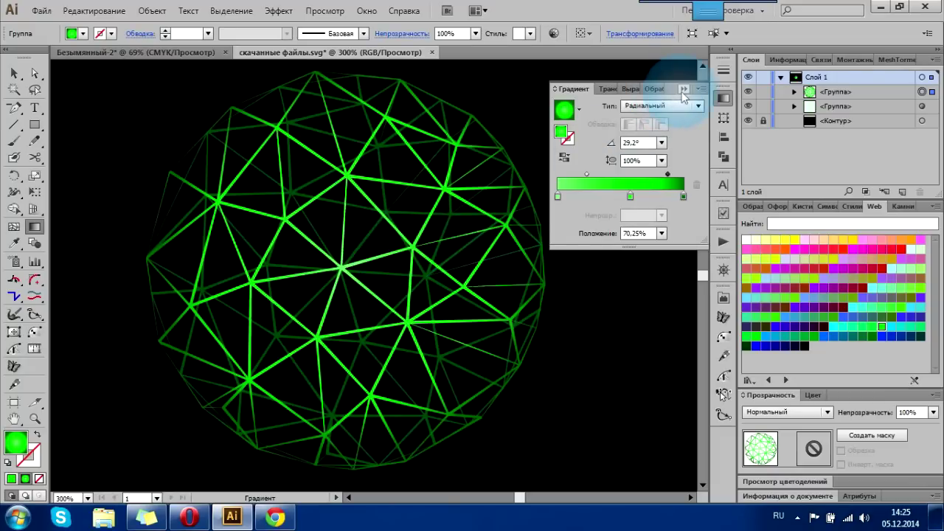
{"action": "left_click", "coordinate": [682, 92]}
Marquee-select both mesh groups, scale the sphere down slightly, and move it higher on the artboard.
{"action": "left_click", "coordinate": [13, 73]}
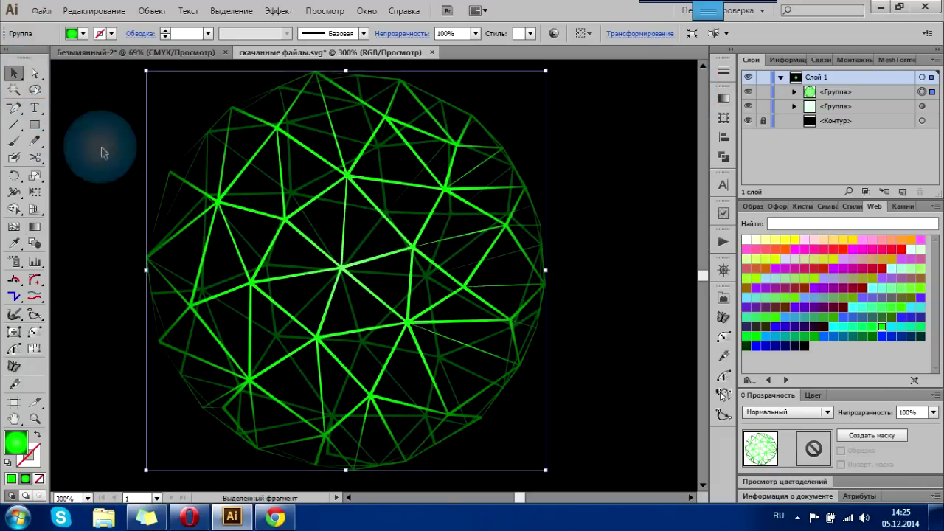
{"action": "mouse_move", "coordinate": [388, 367]}
{"action": "left_mouse_down"}
{"action": "mouse_move", "coordinate": [433, 355]}
{"action": "mouse_move", "coordinate": [410, 369]}
{"action": "left_mouse_up"}
{"action": "scroll", "coordinate": [632, 305], "scroll_direction": "down", "scroll_amount": 1}
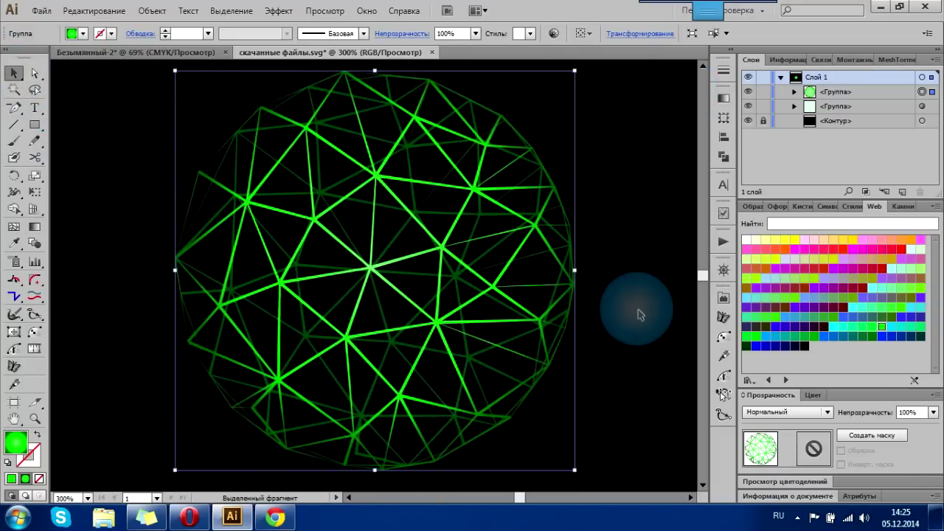
{"action": "scroll", "coordinate": [517, 284], "scroll_direction": "down", "scroll_amount": 1}
{"action": "left_click_drag", "start_coordinate": [623, 319], "coordinate": [600, 280]}
{"action": "left_click", "coordinate": [601, 280]}
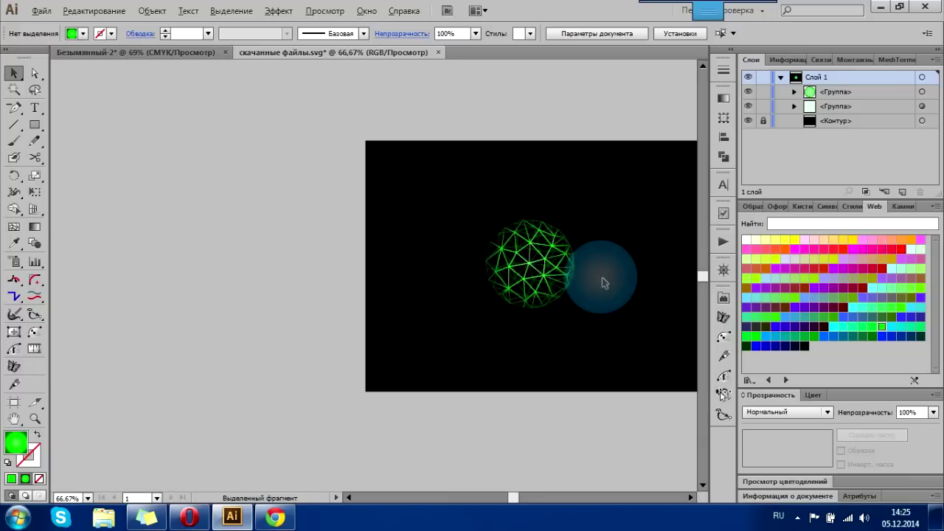
{"action": "scroll", "coordinate": [603, 298], "scroll_direction": "down", "scroll_amount": 1}
{"action": "scroll", "coordinate": [583, 310], "scroll_direction": "right", "scroll_amount": 2}
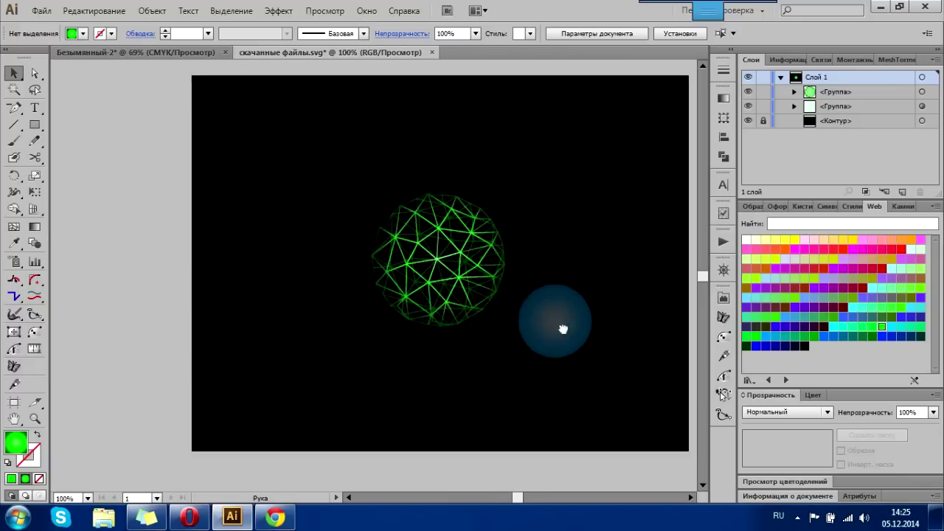
{"action": "left_click_drag", "start_coordinate": [505, 181], "coordinate": [308, 338]}
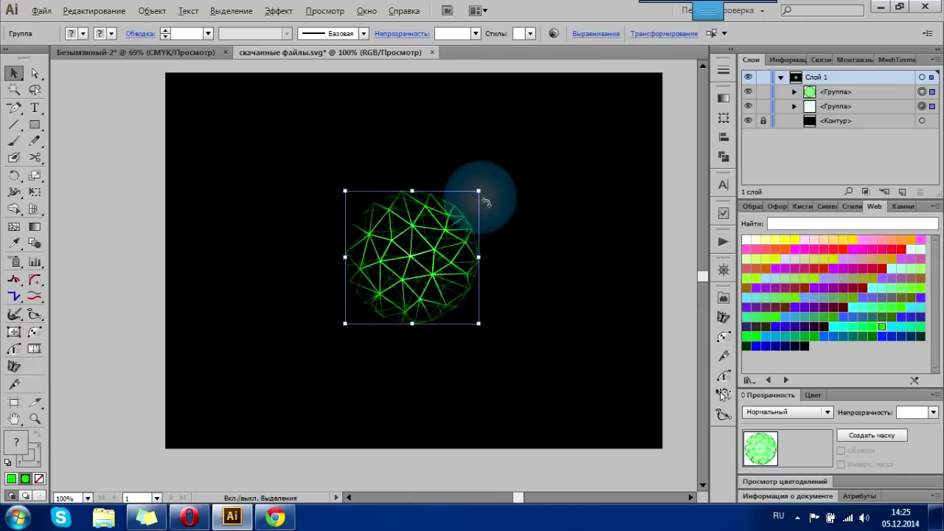
{"action": "left_click_drag", "start_coordinate": [480, 193], "coordinate": [458, 227]}
{"action": "mouse_move", "coordinate": [456, 275]}
{"action": "left_mouse_down"}
{"action": "mouse_move", "coordinate": [458, 256]}
{"action": "mouse_move", "coordinate": [436, 289]}
{"action": "mouse_move", "coordinate": [449, 286]}
{"action": "left_mouse_up"}
{"action": "scroll", "coordinate": [443, 292], "scroll_direction": "up", "scroll_amount": 2}
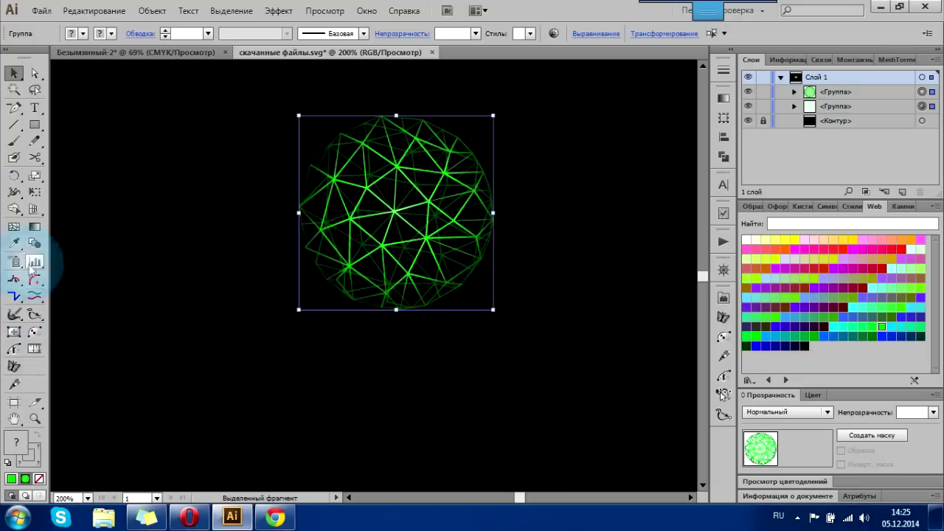
Draw a large circle below the sphere with a green-to-transparent radial gradient.
{"action": "left_click_drag", "start_coordinate": [40, 134], "coordinate": [96, 155]}
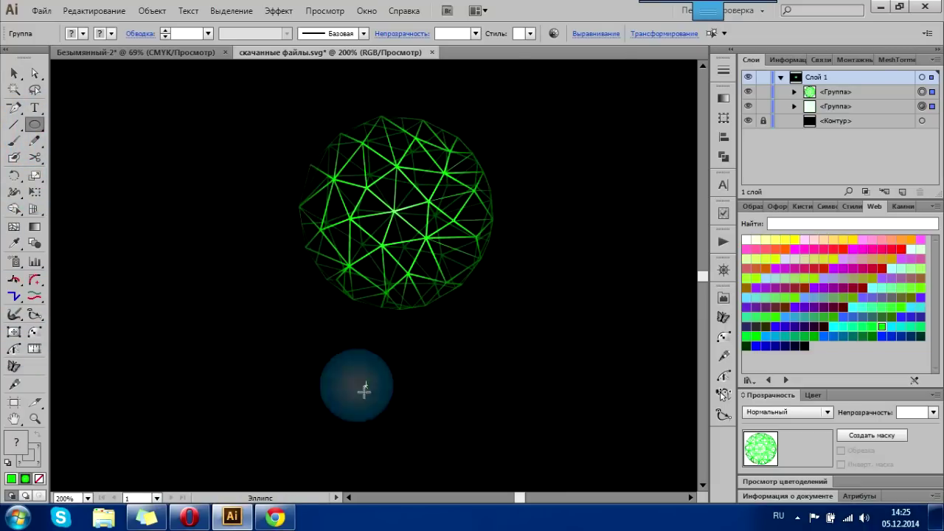
{"action": "left_click_drag", "start_coordinate": [400, 312], "coordinate": [507, 420]}
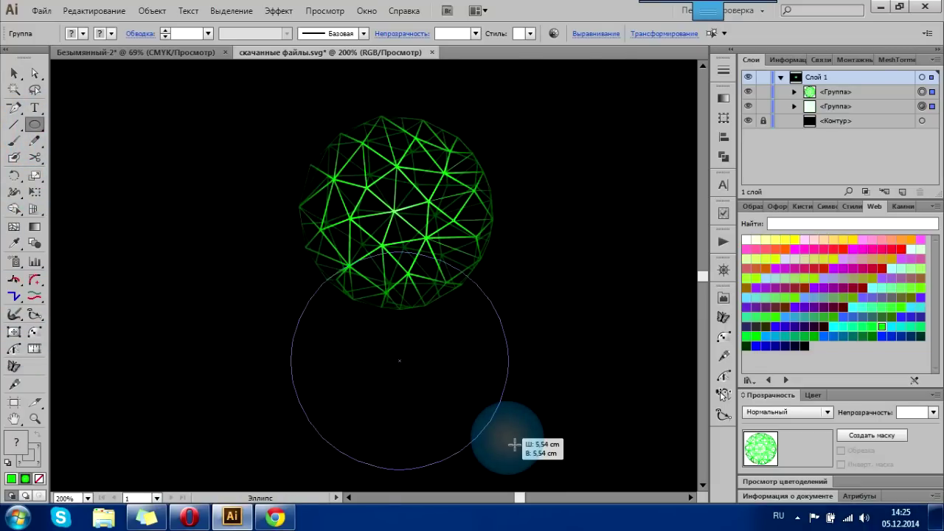
{"action": "left_click", "coordinate": [723, 99]}
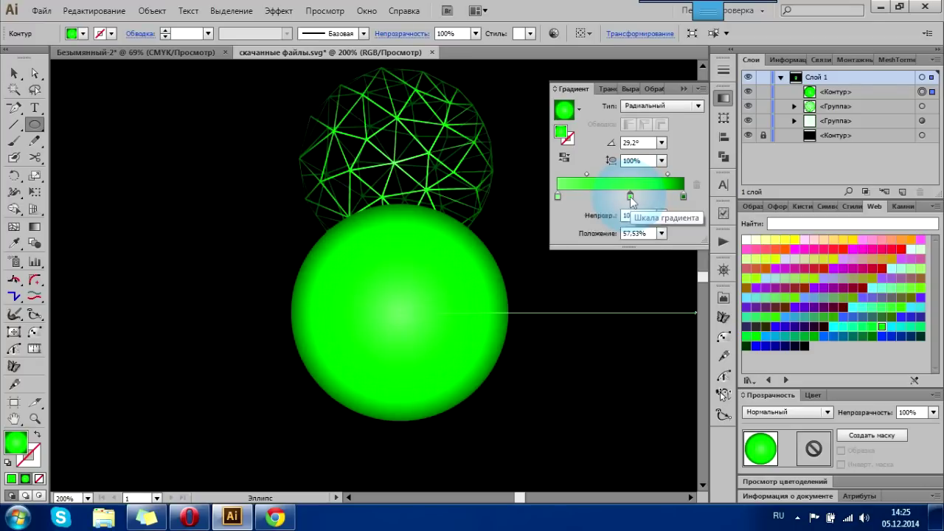
{"action": "left_click_drag", "start_coordinate": [630, 196], "coordinate": [678, 206]}
{"action": "left_click", "coordinate": [684, 198]}
{"action": "left_click", "coordinate": [662, 215]}
{"action": "left_click", "coordinate": [673, 384]}
{"action": "left_click_drag", "start_coordinate": [398, 314], "coordinate": [502, 384]}
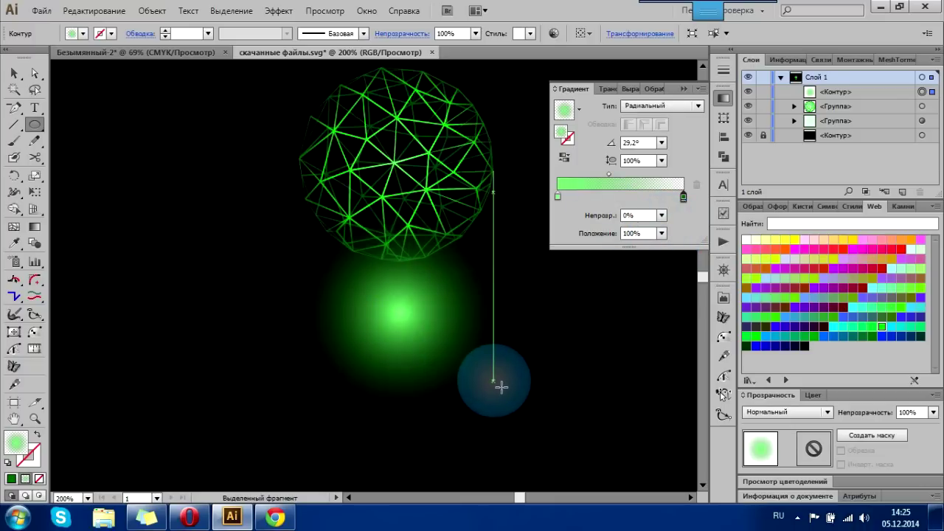
Squash the circle into a wide thin ellipse, set the gradient angle to 0°, and place it under the sphere.
{"action": "left_click", "coordinate": [14, 73]}
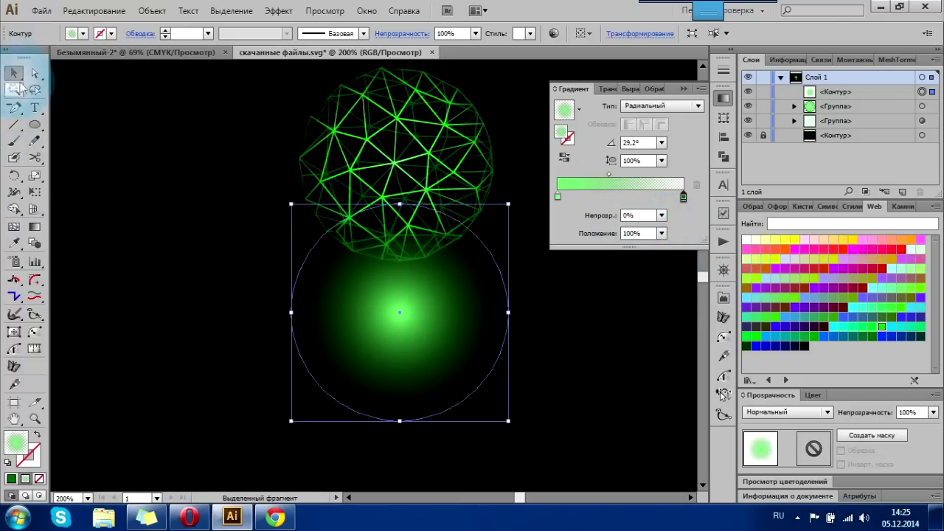
{"action": "left_click_drag", "start_coordinate": [399, 204], "coordinate": [417, 306]}
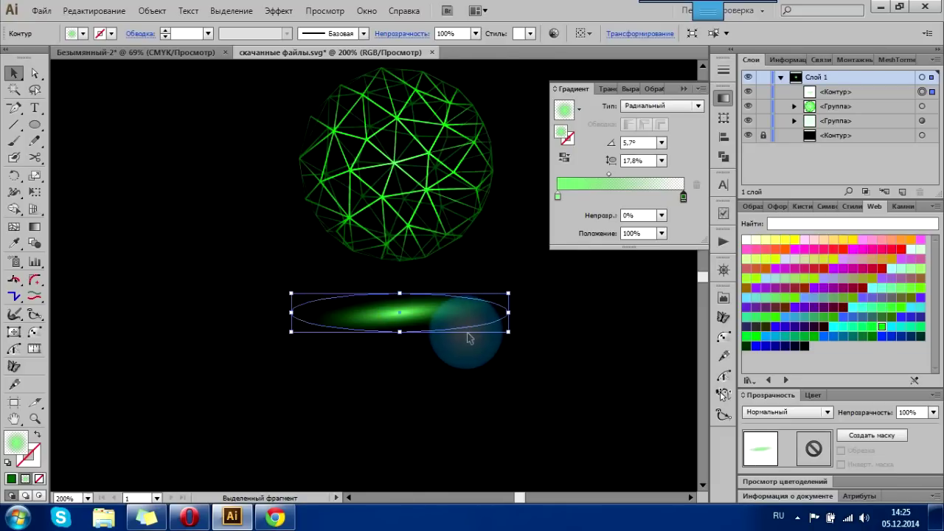
{"action": "left_click", "coordinate": [660, 142]}
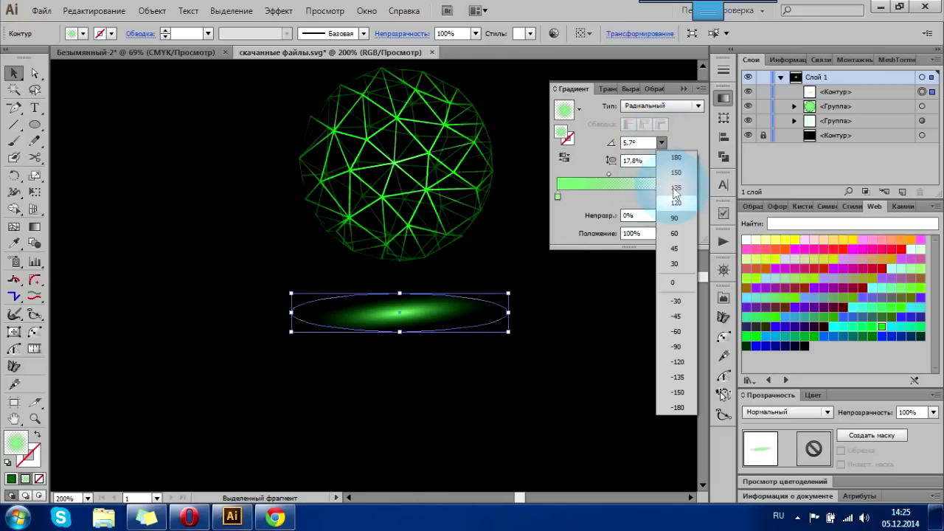
{"action": "left_click", "coordinate": [673, 282]}
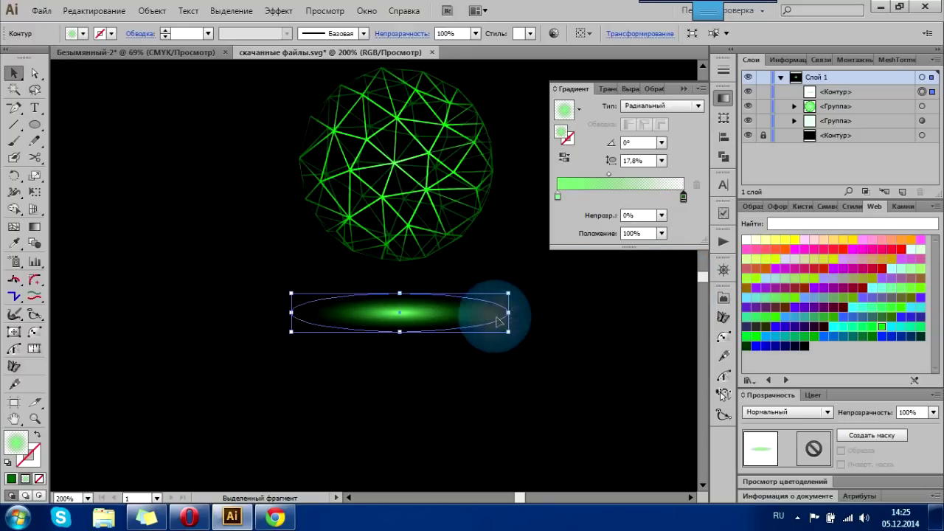
{"action": "left_click_drag", "start_coordinate": [508, 313], "coordinate": [530, 313]}
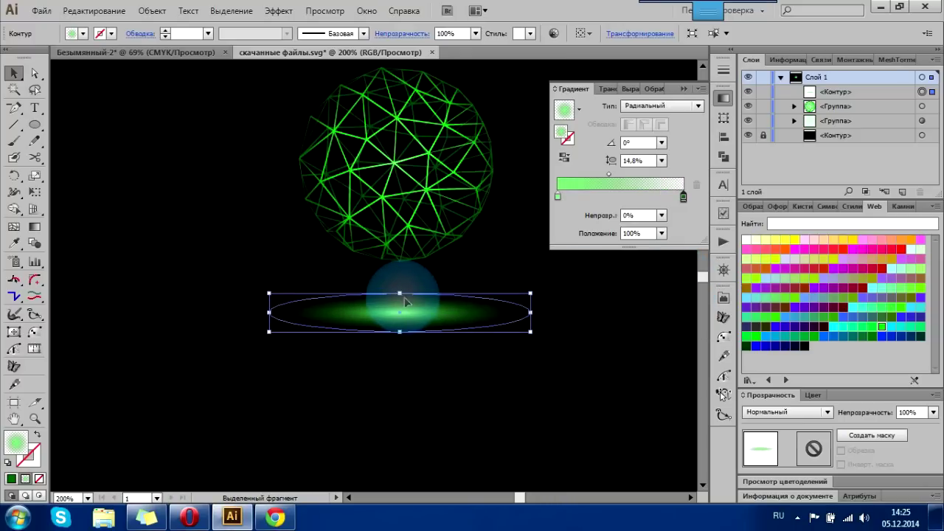
{"action": "mouse_move", "coordinate": [420, 314]}
{"action": "left_mouse_down"}
{"action": "mouse_move", "coordinate": [415, 280]}
{"action": "mouse_move", "coordinate": [421, 286]}
{"action": "left_mouse_up"}
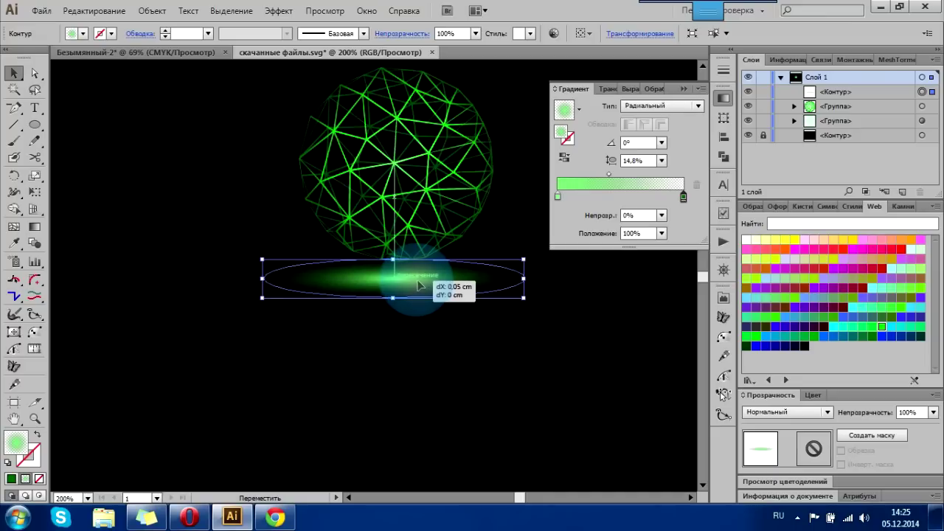
Set the shadow ellipse's opacity to 40% and deselect it.
{"action": "left_click", "coordinate": [933, 413]}
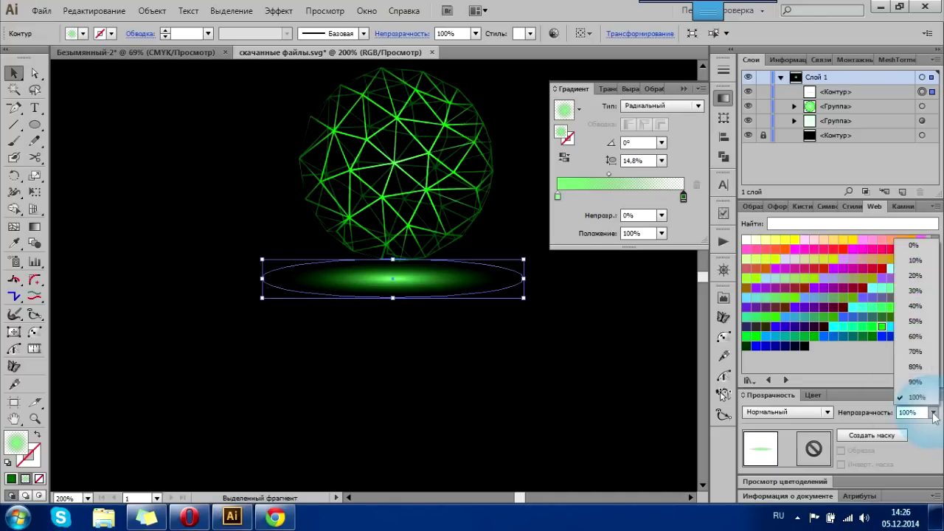
{"action": "left_click", "coordinate": [917, 339]}
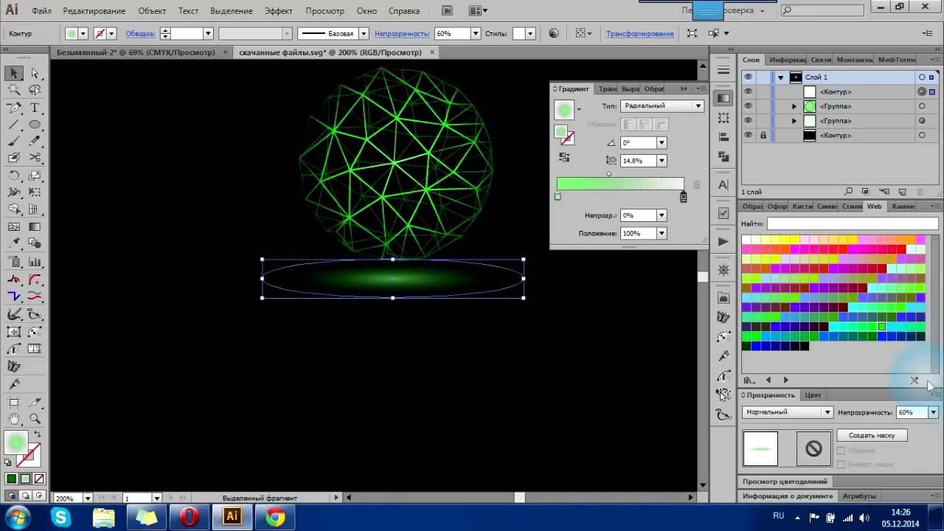
{"action": "left_click", "coordinate": [933, 412]}
{"action": "left_click", "coordinate": [914, 291]}
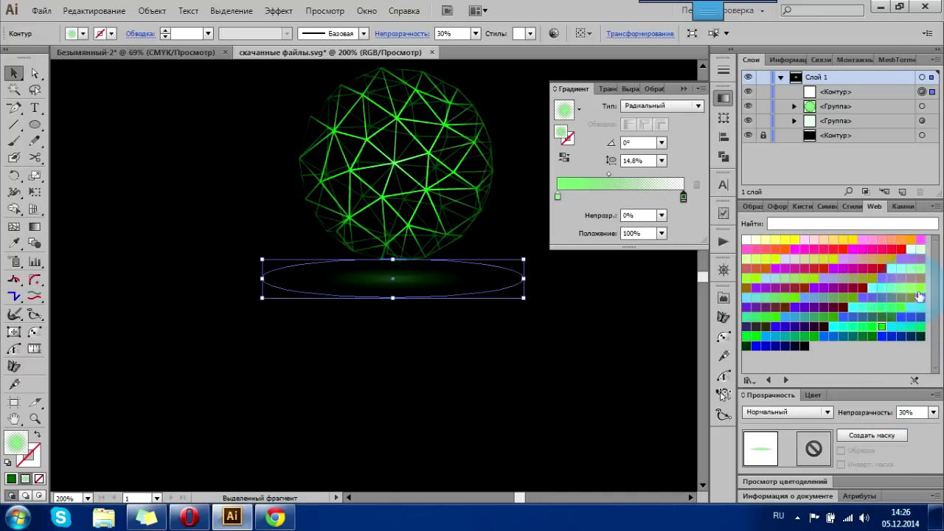
{"action": "left_click", "coordinate": [933, 413]}
{"action": "left_click", "coordinate": [915, 305]}
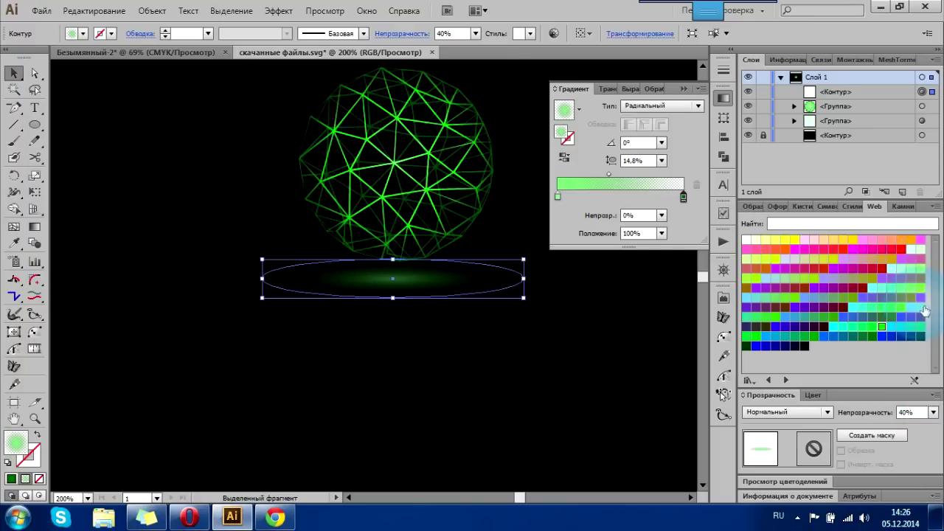
{"action": "left_click", "coordinate": [684, 90]}
{"action": "left_click", "coordinate": [648, 147]}
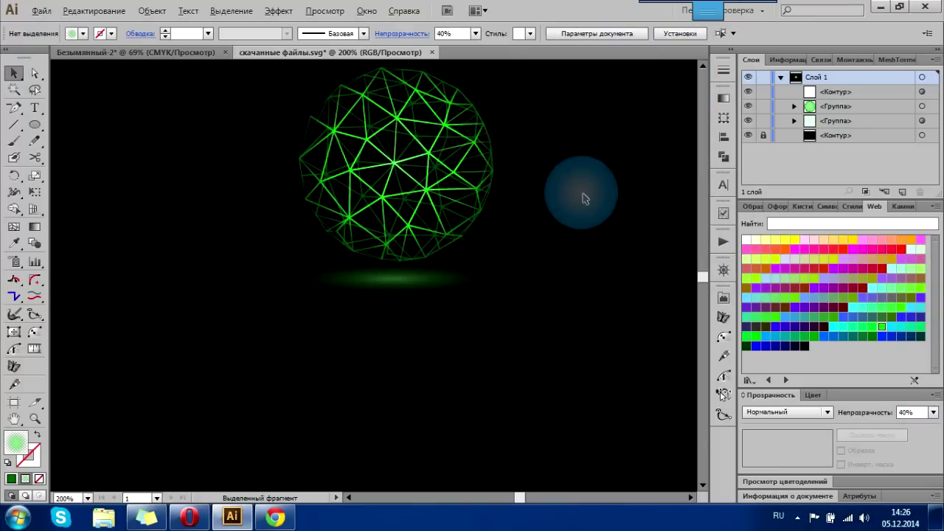
{"action": "scroll", "coordinate": [580, 206], "scroll_direction": "down", "scroll_amount": 1}
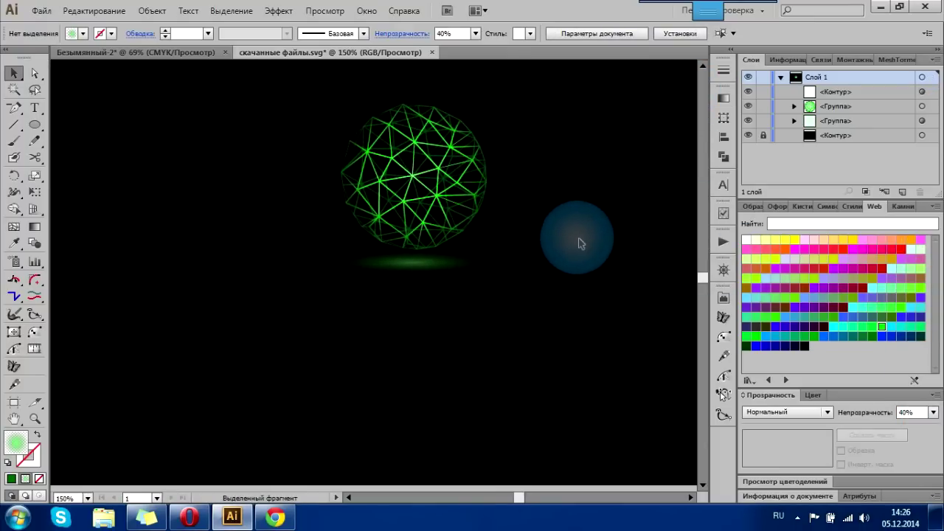
{"action": "left_click", "coordinate": [35, 108]}
Add the text 'Poligonal' below the sphere and colour it bright green.
{"action": "left_click", "coordinate": [307, 329]}
{"action": "type", "text": "P"}
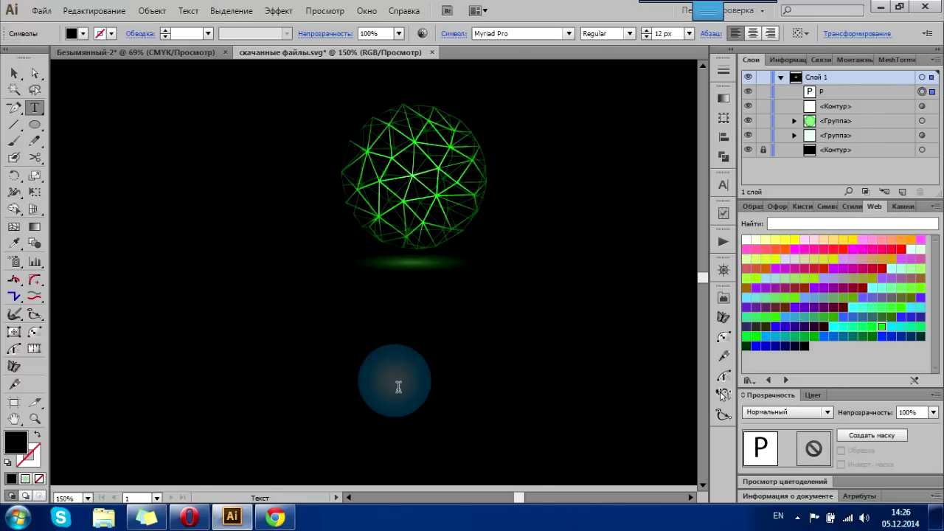
{"action": "left_click", "coordinate": [13, 73]}
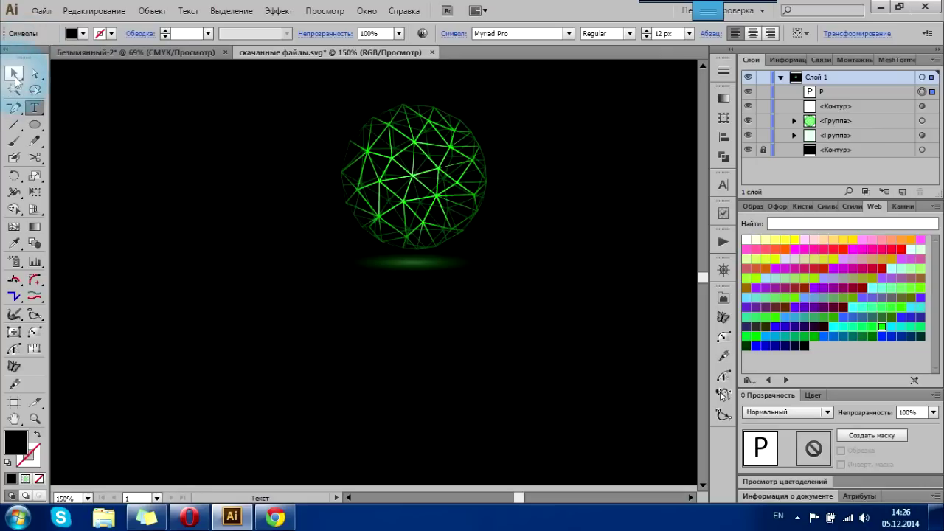
{"action": "left_click", "coordinate": [882, 327]}
Enlarge the Poligonal text, move it under the shadow, and select all three objects.
{"action": "left_click_drag", "start_coordinate": [357, 321], "coordinate": [447, 293]}
{"action": "left_click_drag", "start_coordinate": [429, 346], "coordinate": [505, 316]}
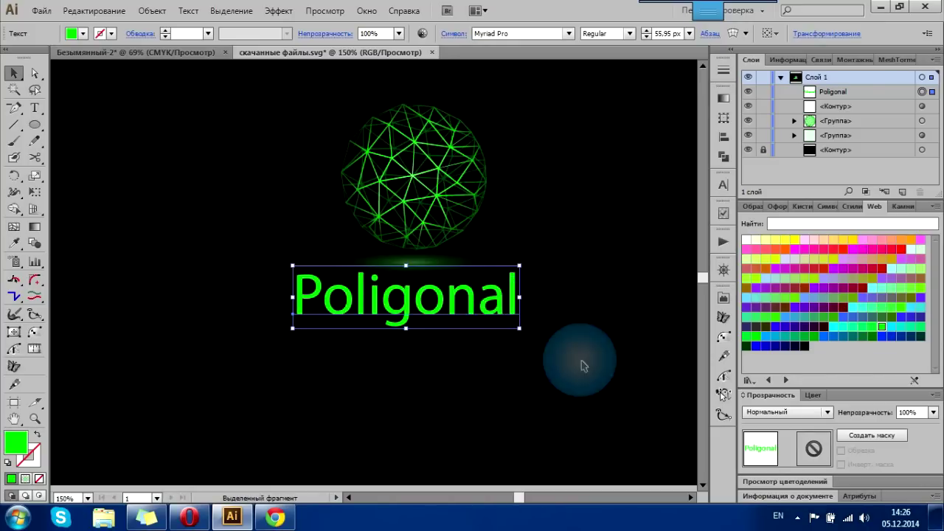
{"action": "scroll", "coordinate": [579, 362], "scroll_direction": "up", "scroll_amount": 1}
{"action": "key", "text": "ctrl+minus"}
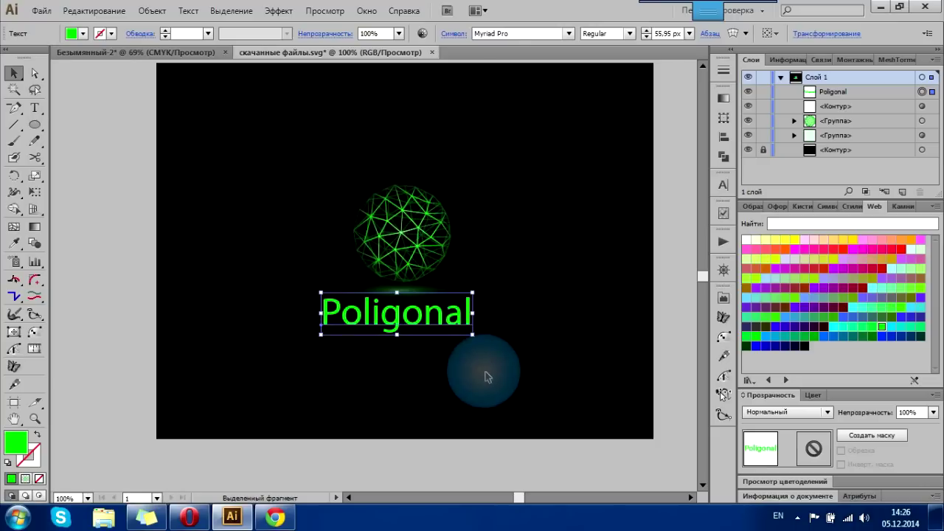
{"action": "left_click_drag", "start_coordinate": [478, 364], "coordinate": [309, 159]}
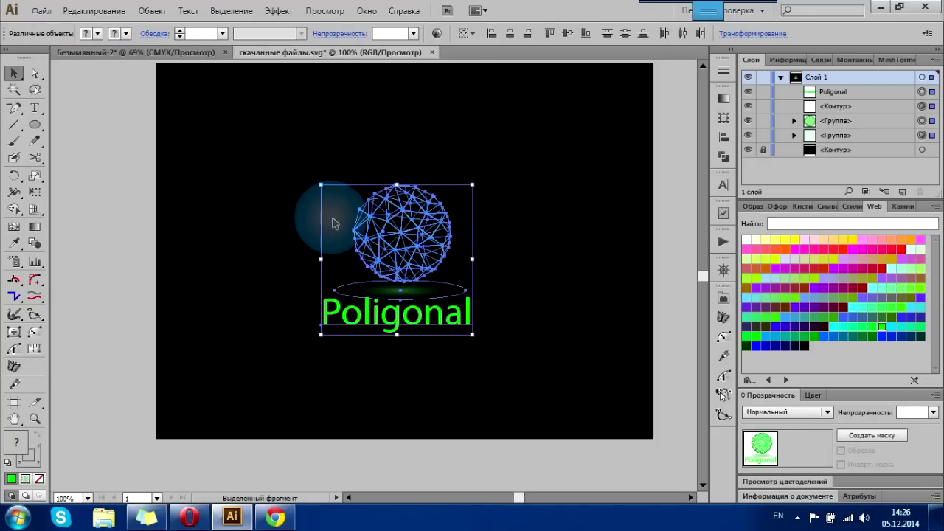
Horizontally centre the sphere, shadow and Poligonal text on one another.
{"action": "left_click", "coordinate": [489, 185]}
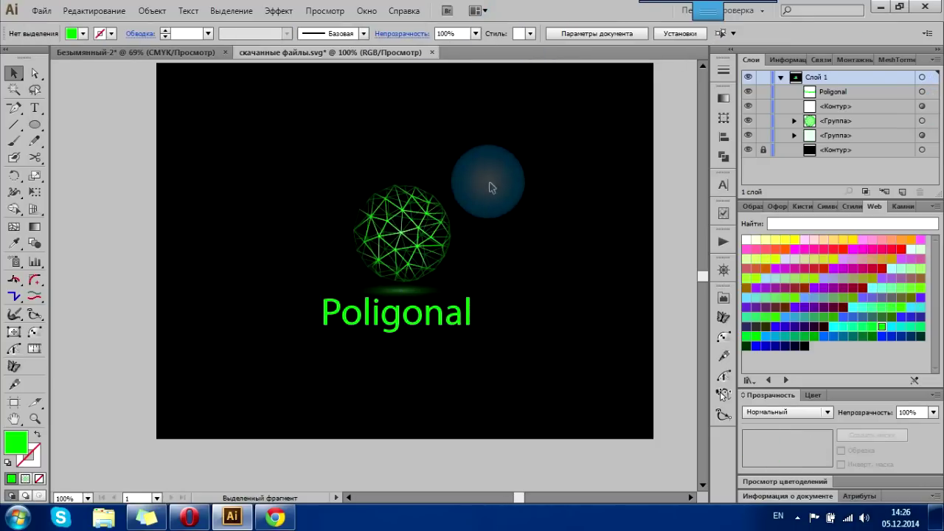
{"action": "left_click_drag", "start_coordinate": [451, 165], "coordinate": [300, 254]}
{"action": "left_click_drag", "start_coordinate": [502, 368], "coordinate": [317, 173]}
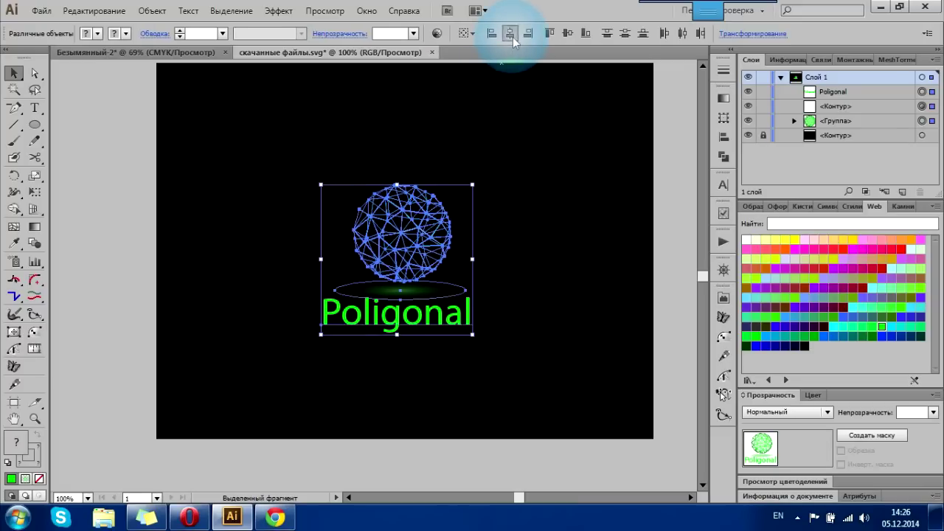
{"action": "left_click", "coordinate": [513, 37]}
Move the aligned sphere, shadow and text together slightly down-right, then deselect.
{"action": "left_click_drag", "start_coordinate": [507, 199], "coordinate": [319, 362]}
{"action": "left_click_drag", "start_coordinate": [411, 241], "coordinate": [421, 228]}
{"action": "left_click_drag", "start_coordinate": [538, 277], "coordinate": [529, 298]}
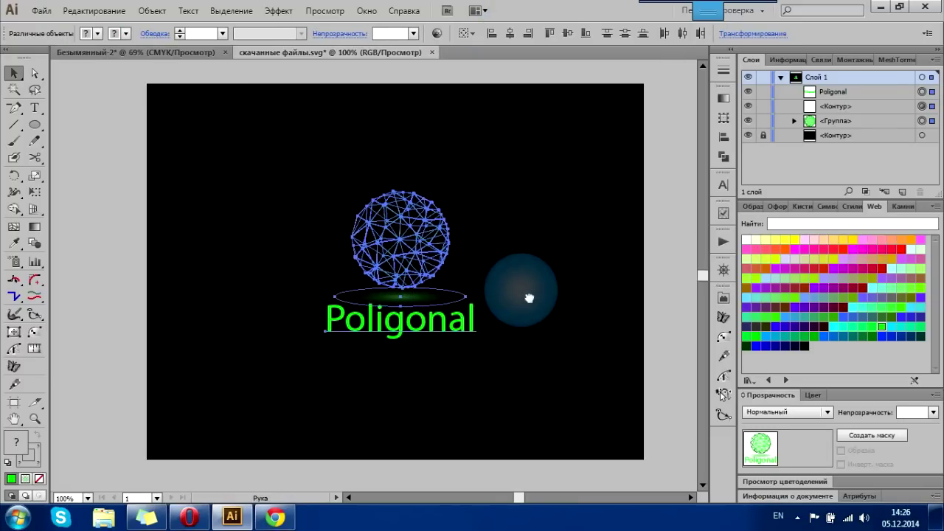
{"action": "scroll", "coordinate": [436, 286], "scroll_direction": "up", "scroll_amount": 2}
{"action": "left_click_drag", "start_coordinate": [440, 286], "coordinate": [461, 311]}
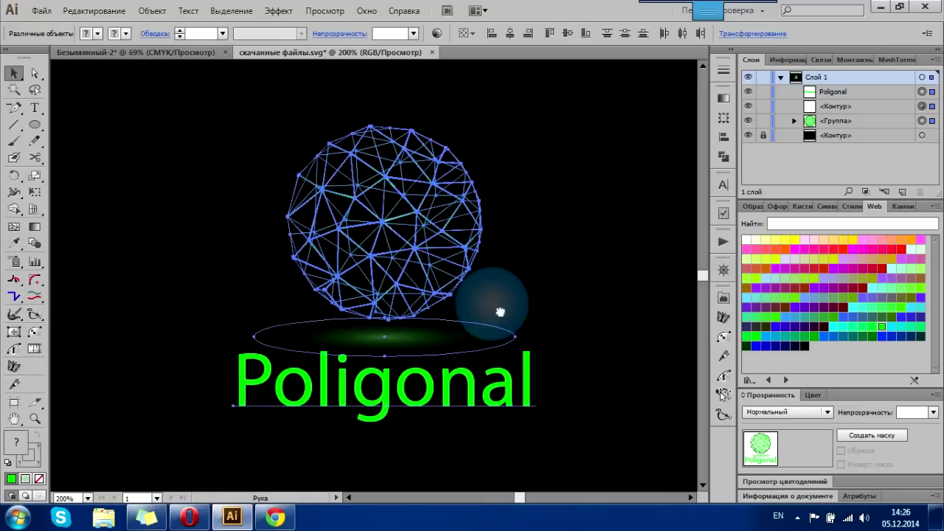
{"action": "left_click", "coordinate": [586, 289]}
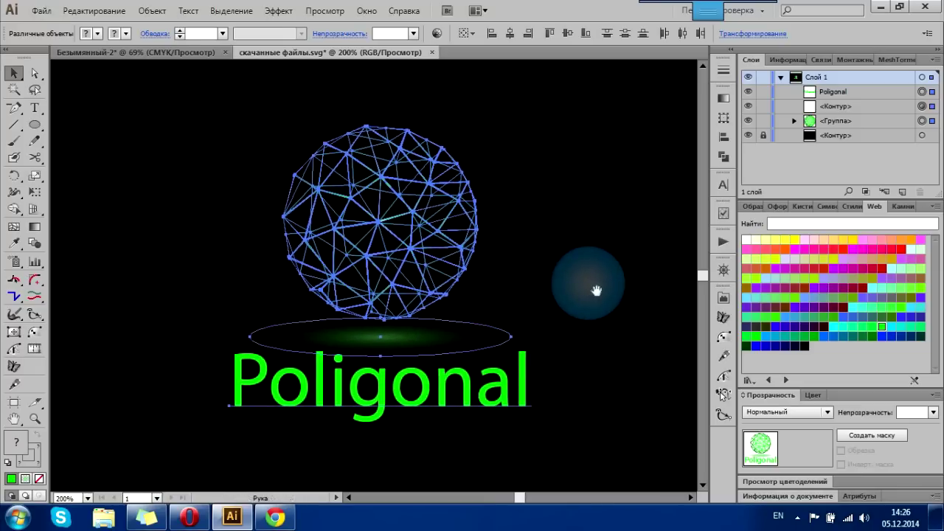
{"action": "scroll", "coordinate": [586, 288], "scroll_direction": "down", "scroll_amount": 1}
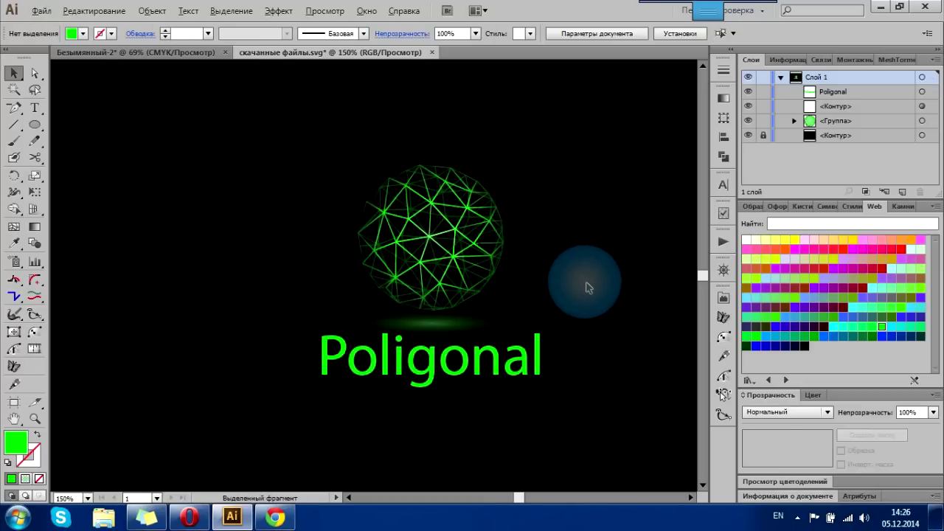